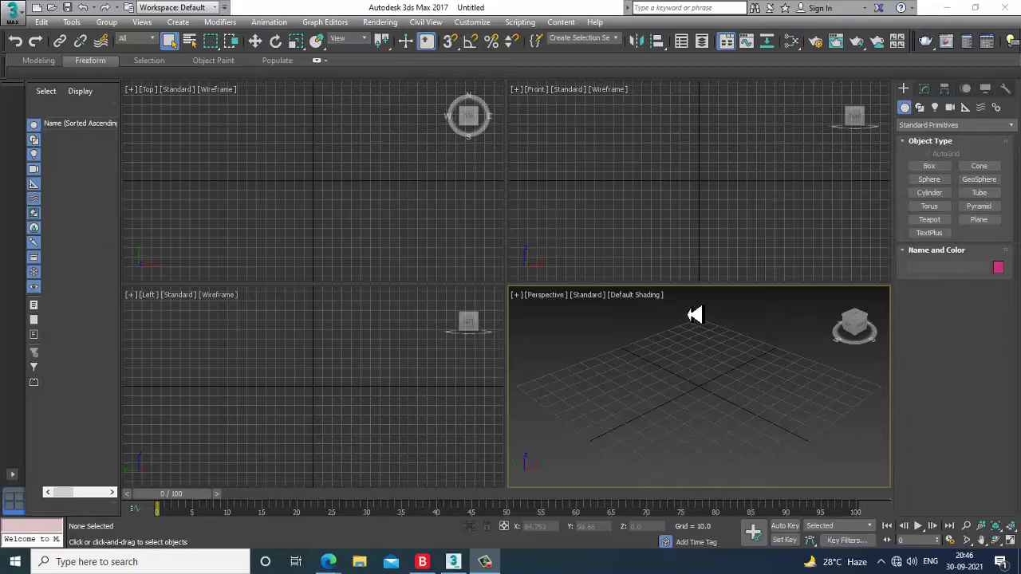
Create a ground plane about 262 by 270 units, centred on the grid in the perspective view.
click(639, 202)
click(420, 239)
click(391, 402)
click(747, 364)
key(alt+w)
click(978, 219)
drag(518, 208, 527, 567)
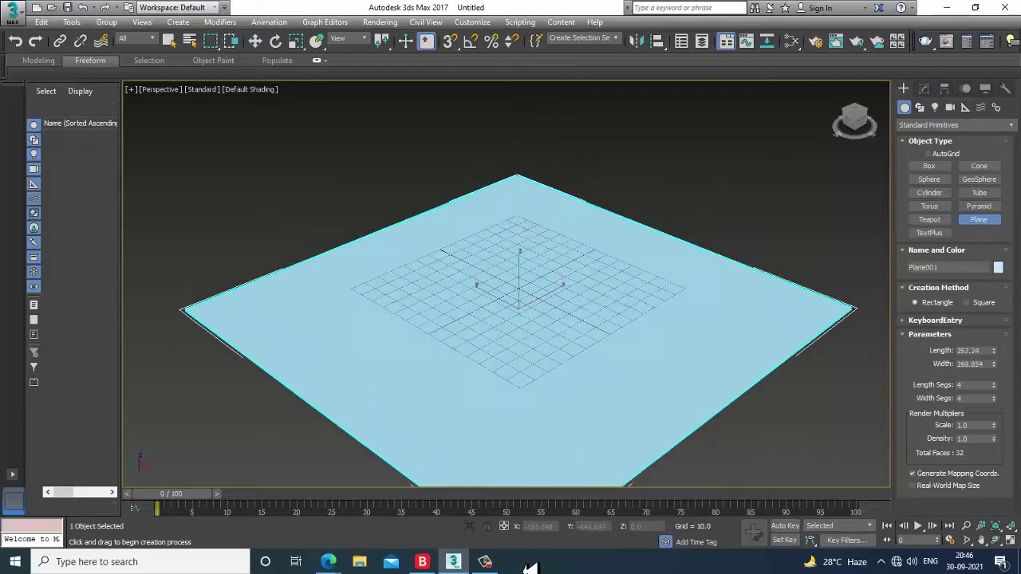
right_click(540, 430)
Create a thin cylinder above the plane in the front view, with a radius of about 1.07 and a height of about 13.8.
key(alt+w)
right_click(762, 166)
key(alt+w)
middle_drag(523, 229, 560, 258)
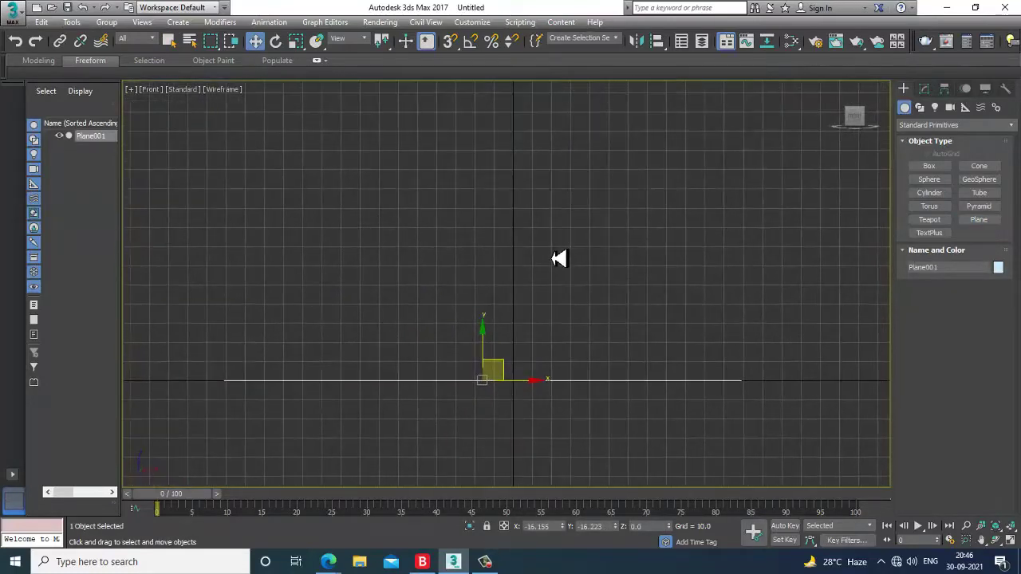
click(929, 192)
drag(425, 264, 435, 271)
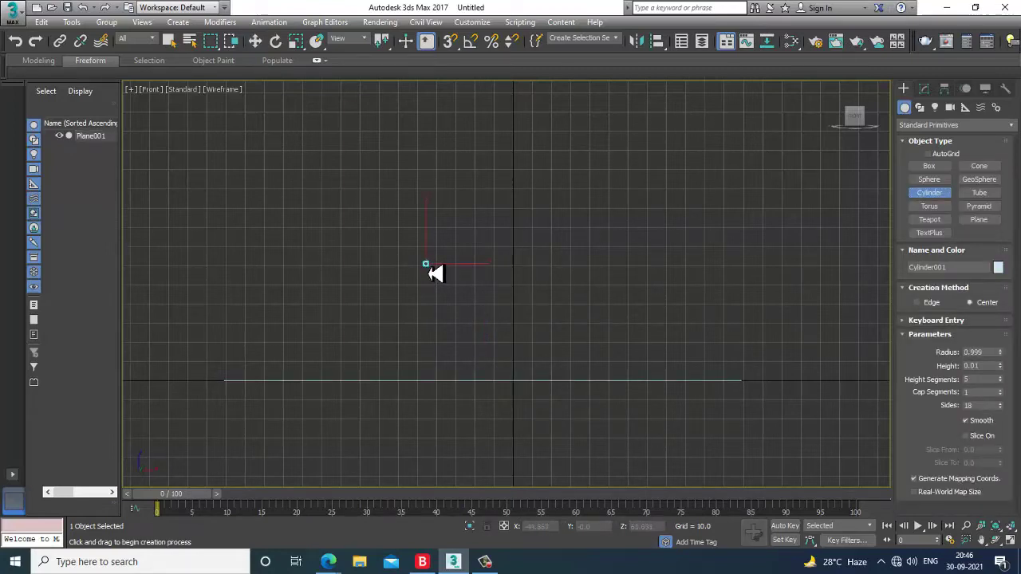
right_click(433, 257)
scroll(439, 282, up, 2)
drag(455, 278, 466, 289)
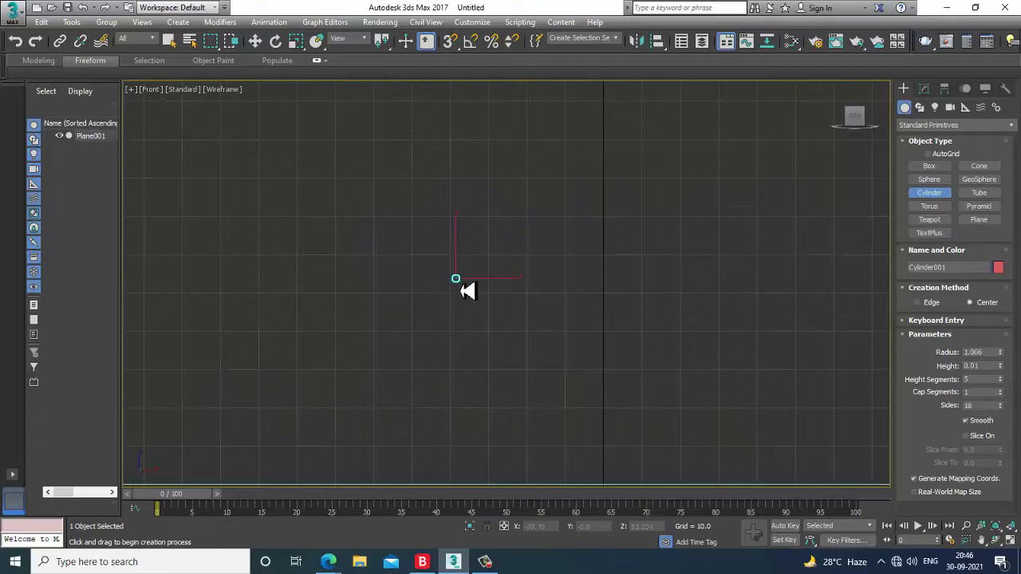
click(464, 240)
right_click(465, 250)
Show edged faces in the perspective view and set the cylinder's radius to about 0.6 and its height to about 546.
key(alt+w)
right_click(668, 413)
key(z)
key(alt+w)
scroll(666, 411, down, 6)
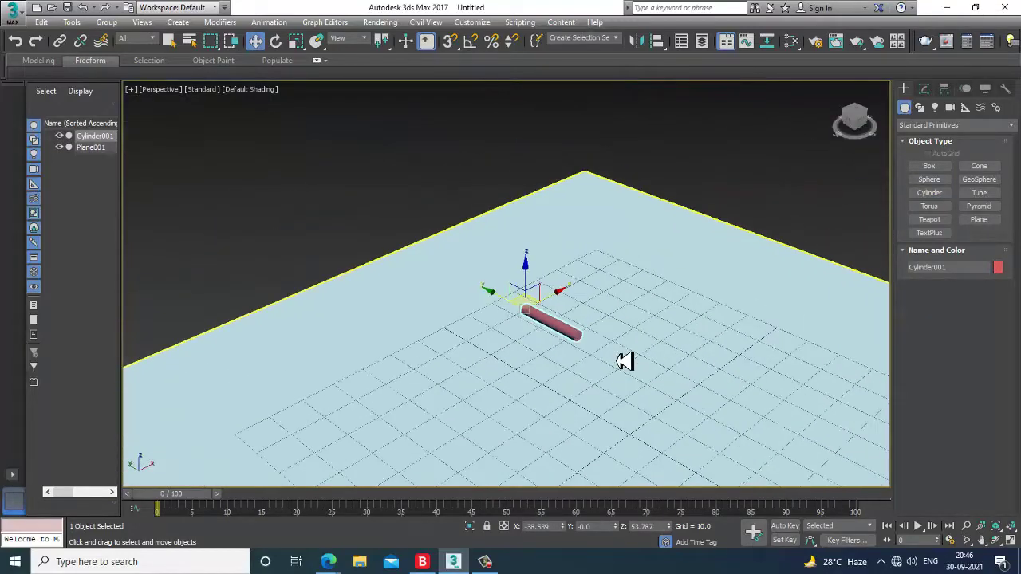
key(F4)
middle_drag(624, 361, 595, 262)
click(923, 88)
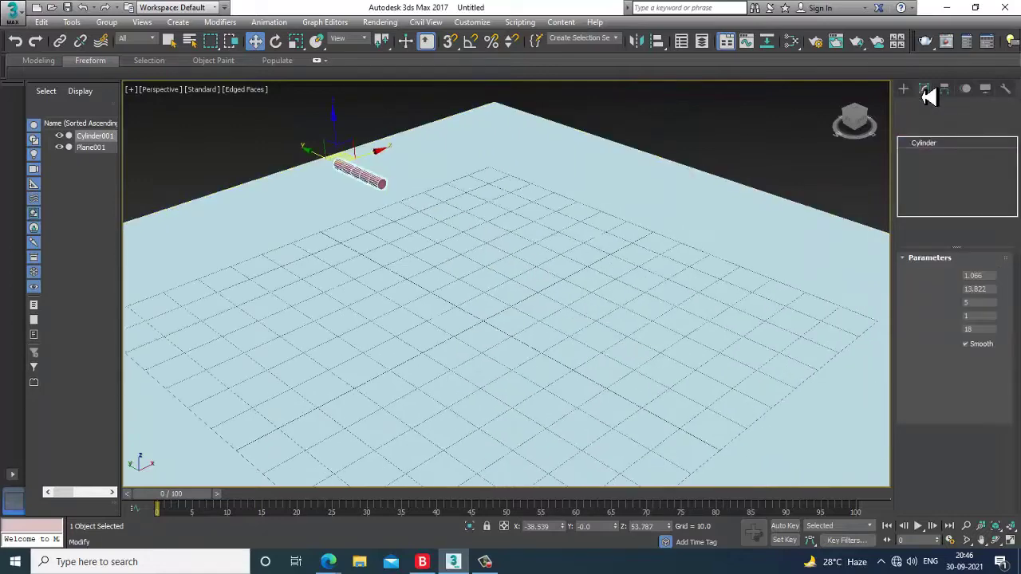
drag(1005, 288, 1012, 307)
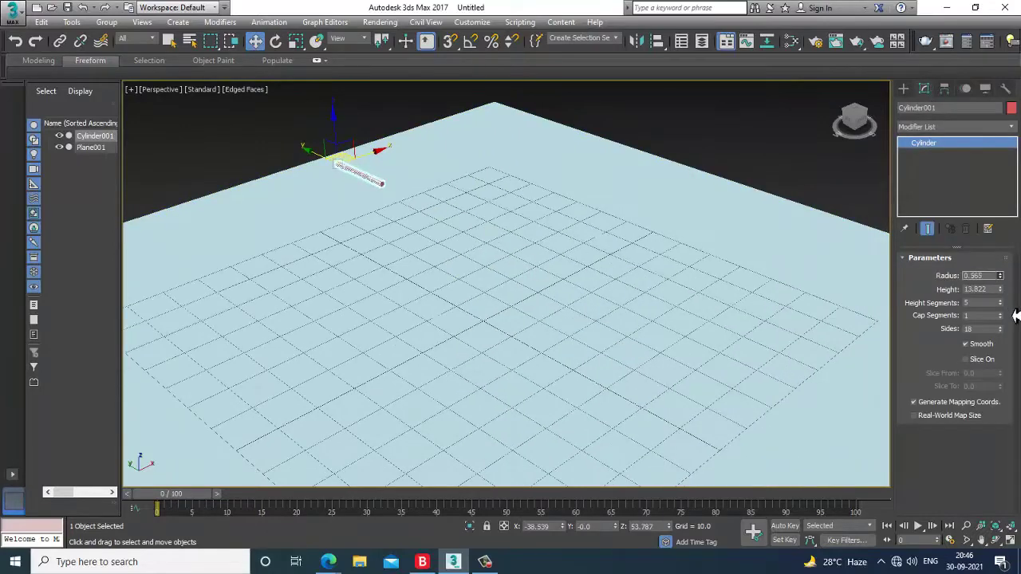
drag(1004, 261, 485, 562)
Set the cylinder's height segments to 136 and its height to about 612.
scroll(584, 246, down, 5)
alt+middle_drag(584, 245, 534, 323)
scroll(535, 323, up, 5)
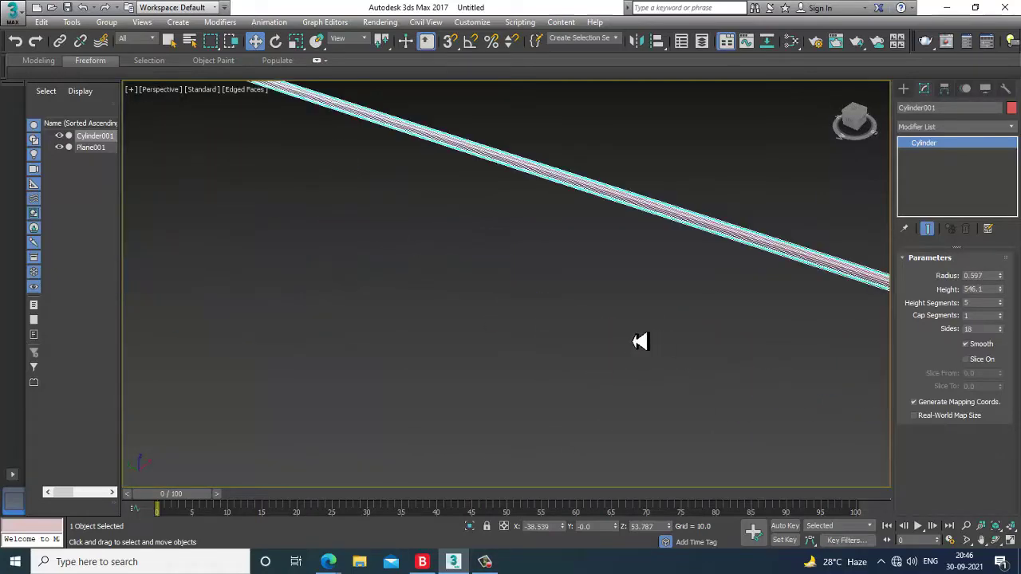
scroll(606, 340, down, 5)
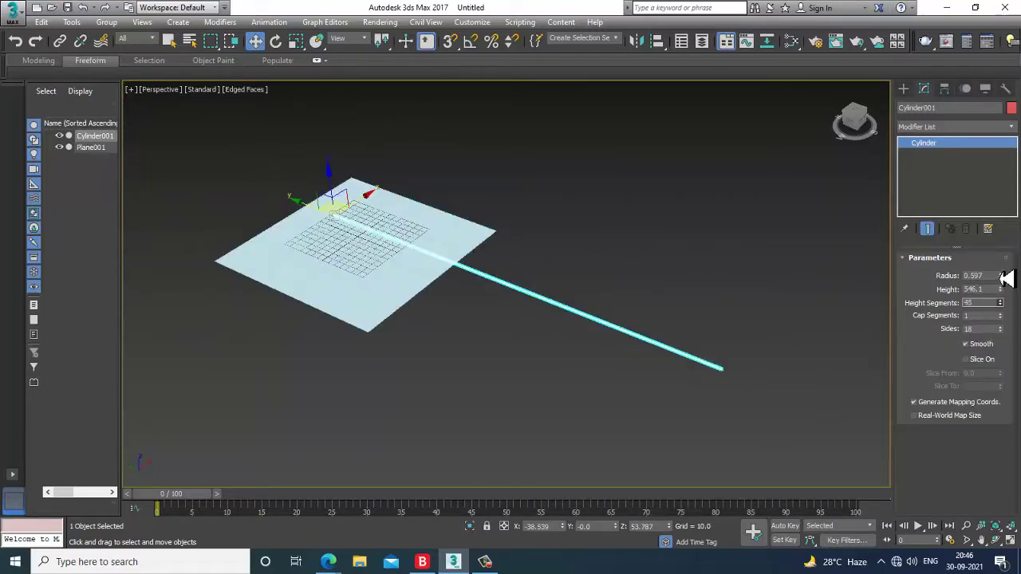
scroll(684, 289, down, 2)
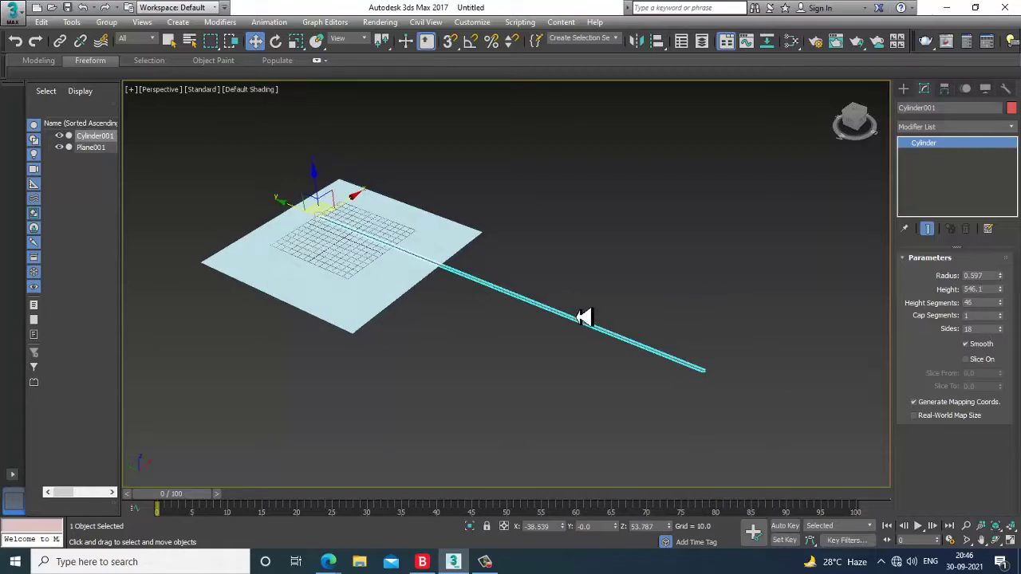
scroll(569, 326, up, 5)
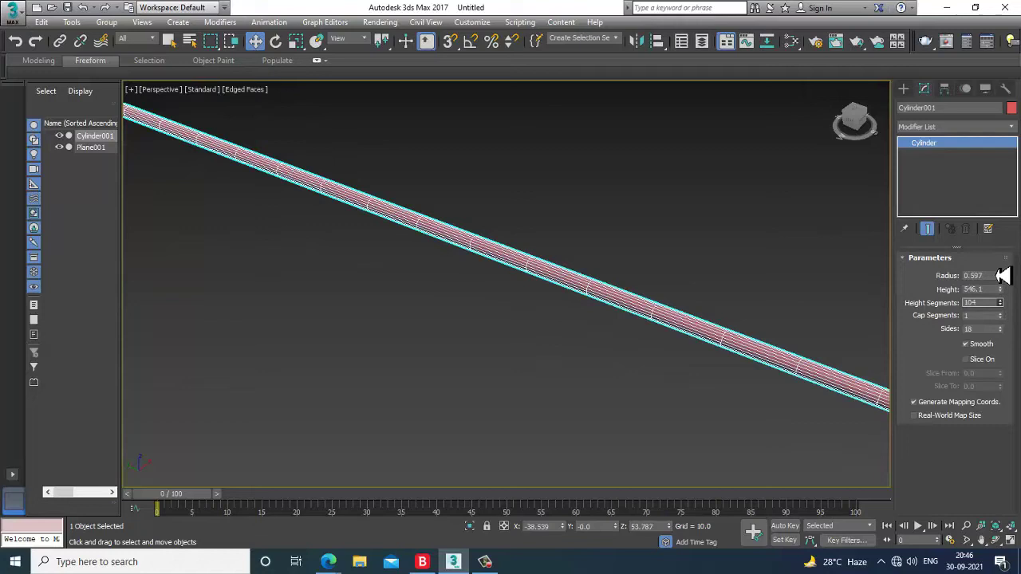
scroll(566, 295, down, 6)
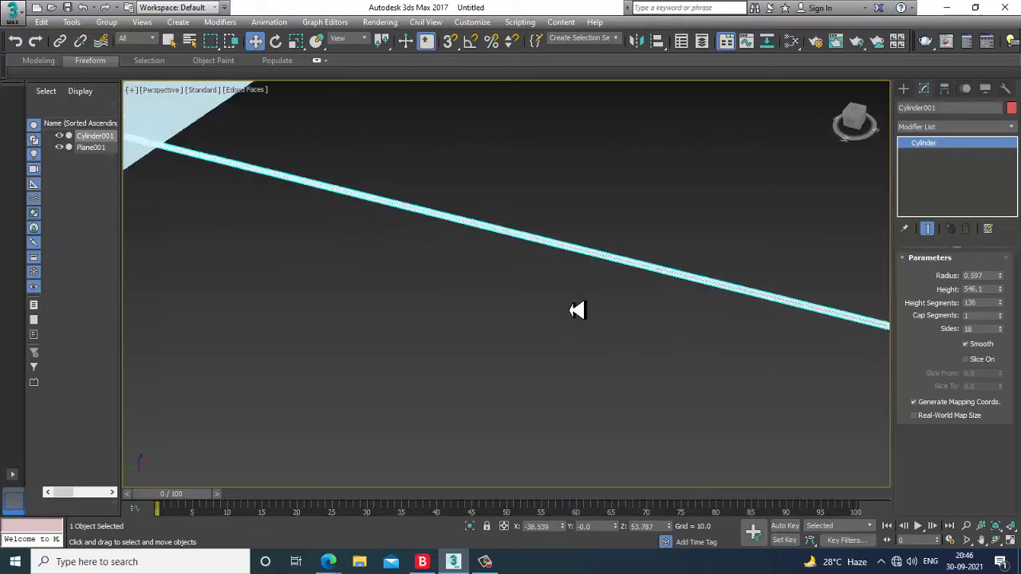
alt+middle_drag(573, 308, 563, 315)
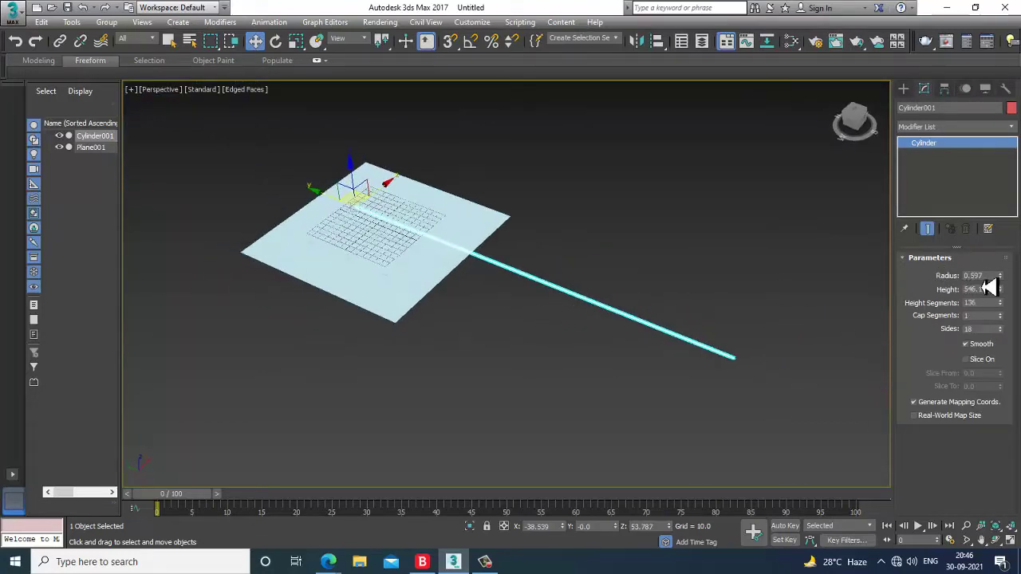
middle_drag(744, 358, 692, 344)
Set the cylinder's sides to 30 while viewing its round end in the front view.
key(alt+w)
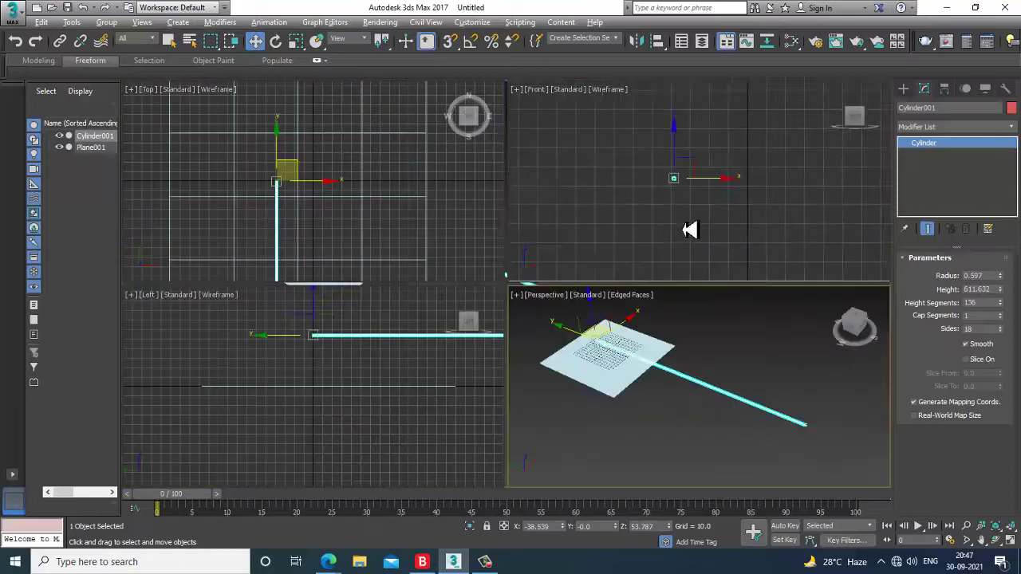
right_click(682, 229)
key(alt+w)
key(z)
middle_drag(523, 185, 610, 218)
scroll(618, 218, down, 5)
middle_drag(634, 281, 465, 310)
scroll(488, 276, up, 3)
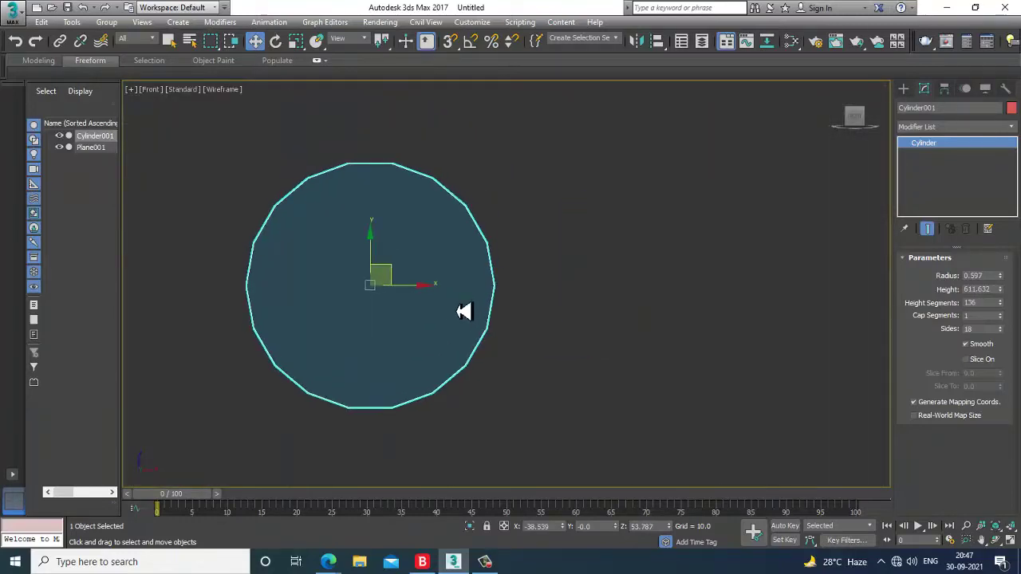
click(1000, 326)
click(1000, 326)
click(999, 326)
click(1000, 326)
click(1000, 326)
click(1000, 326)
click(1000, 326)
click(1000, 326)
drag(1002, 329, 1002, 329)
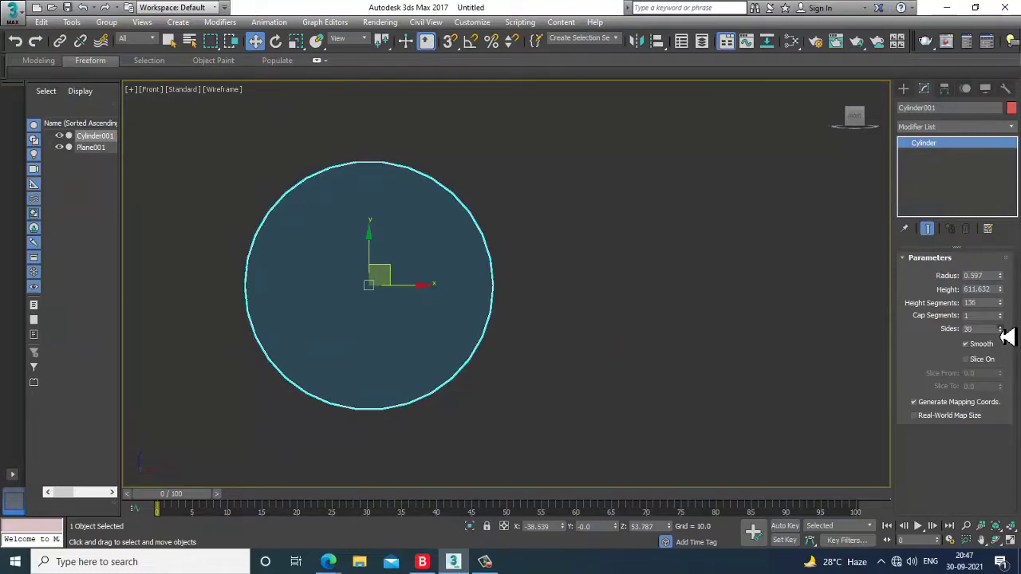
Clone the cylinder along the X axis in the front view so the two rods lie side by side.
mouse_move(427, 296)
shift+mouse_down()
mouse_move(667, 296)
mouse_move(670, 330)
shift+mouse_up()
click(516, 337)
key(alt+w)
middle_drag(620, 364, 560, 356)
key(alt+w)
Hide the edged faces in the perspective view and check both rods with default shading.
ctrl+click(547, 328)
scroll(536, 318, up, 3)
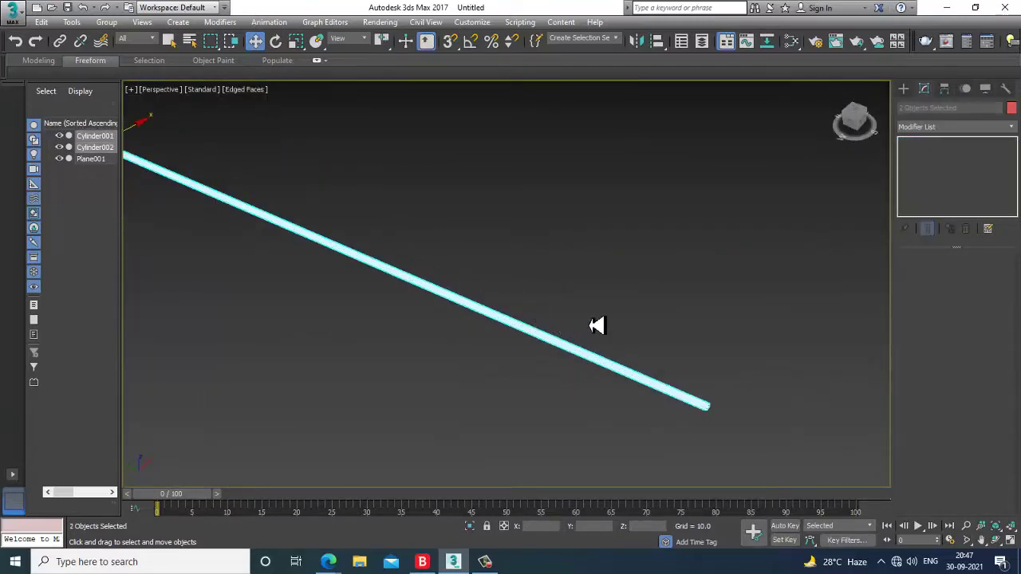
key(F4)
click(736, 390)
scroll(701, 387, up, 5)
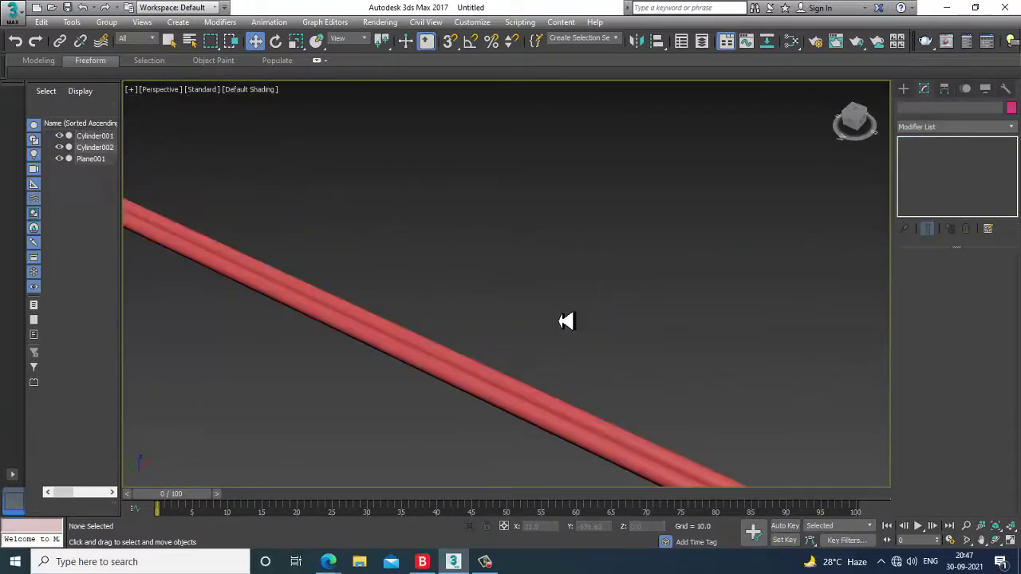
scroll(443, 328, down, 8)
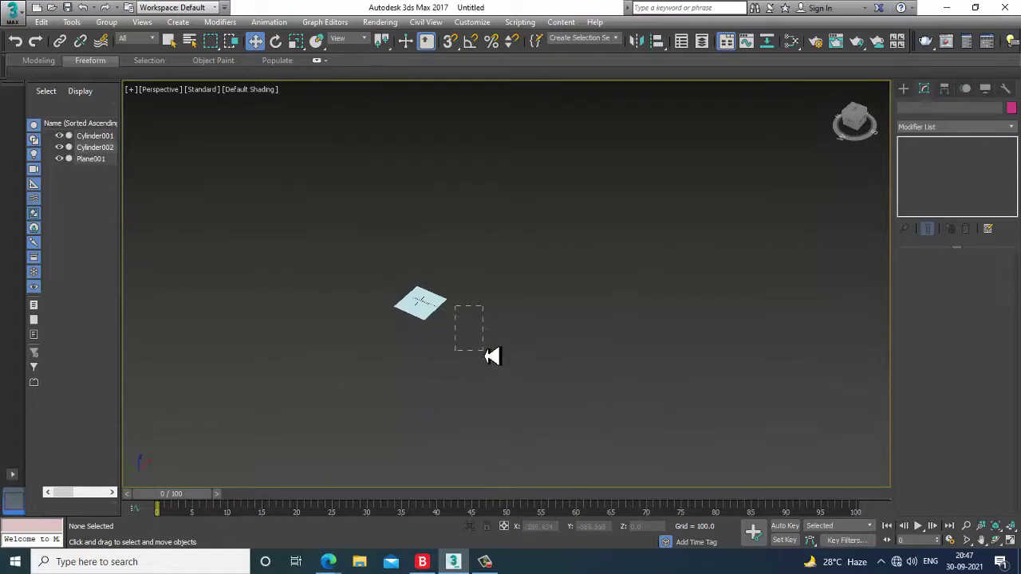
Select both cylinders together and apply a Twist modifier to them.
drag(492, 361, 462, 307)
scroll(478, 299, up, 6)
scroll(481, 280, up, 6)
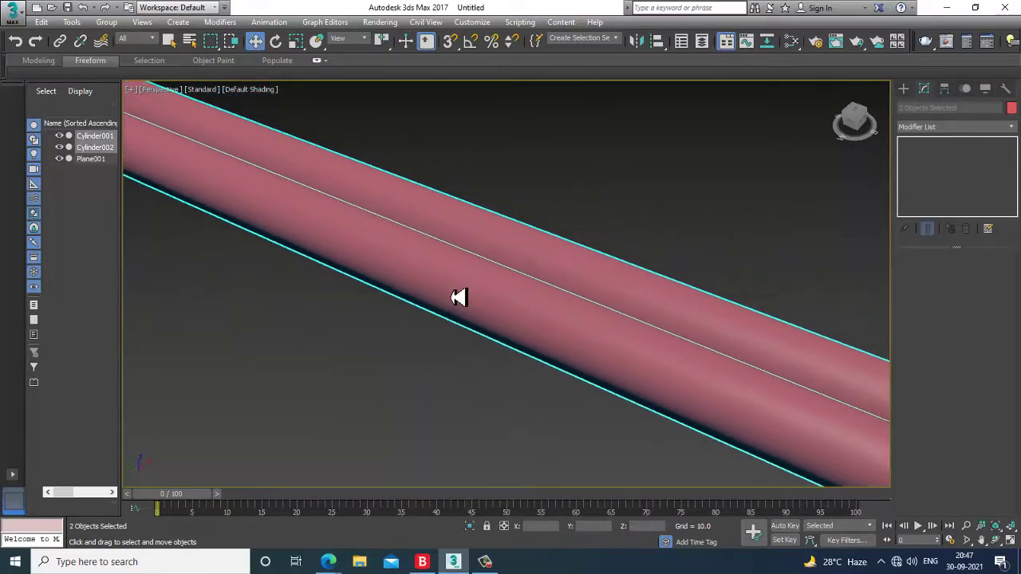
click(957, 126)
scroll(941, 209, down, 20)
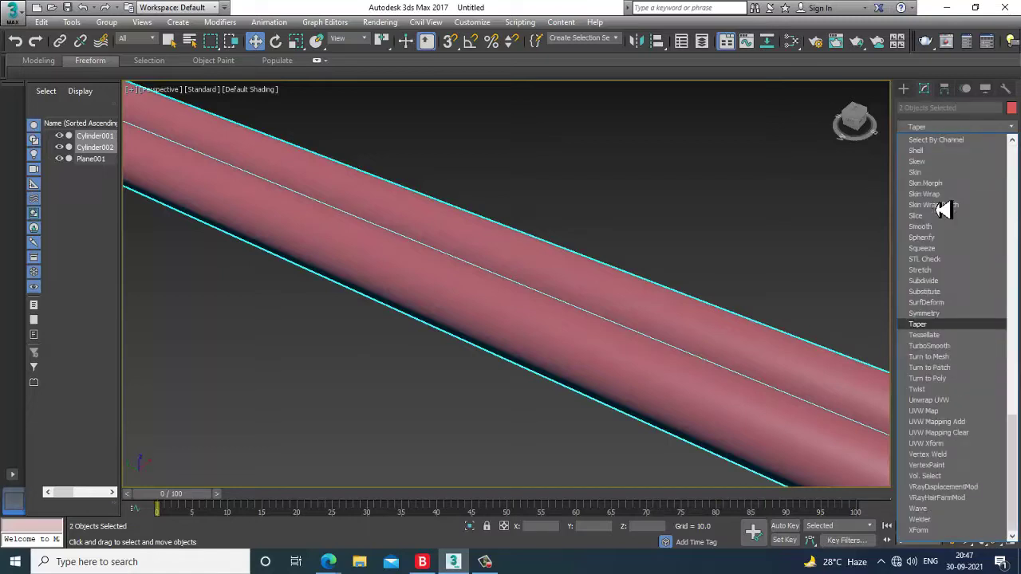
click(949, 391)
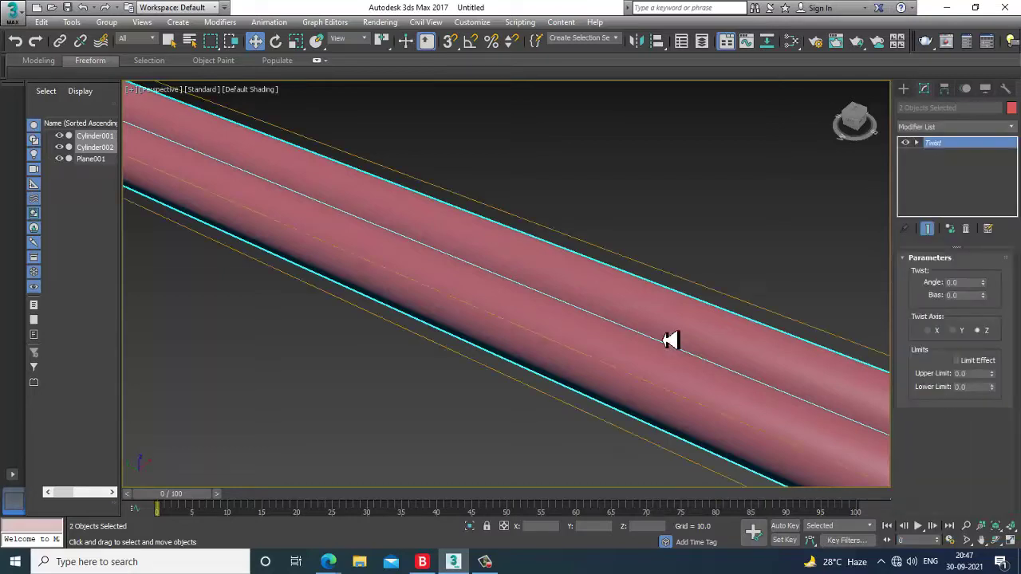
Twist the cylinder pair around the Y axis with an angle of 1652.5.
scroll(763, 353, down, 10)
scroll(606, 308, up, 5)
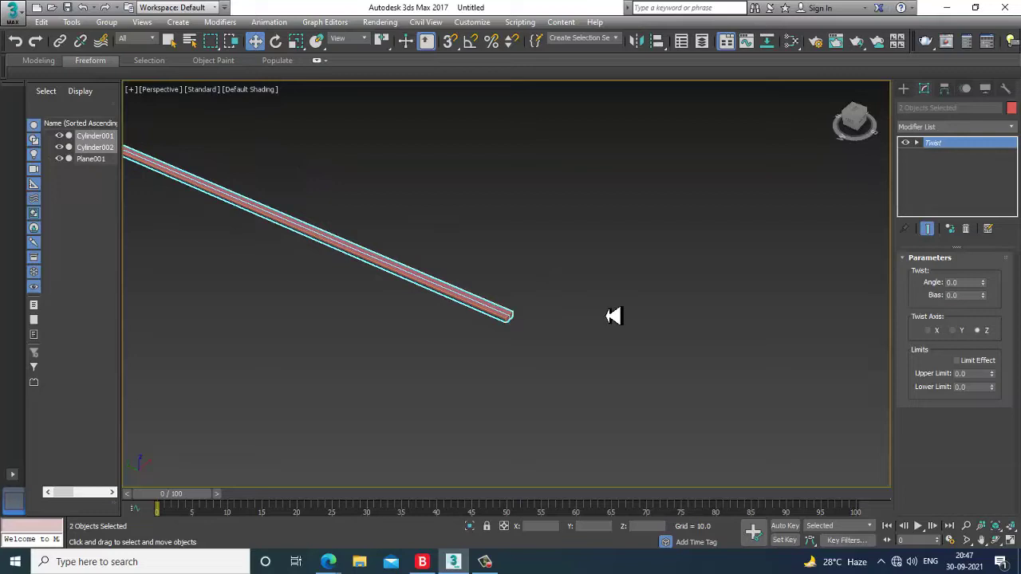
drag(983, 284, 821, 349)
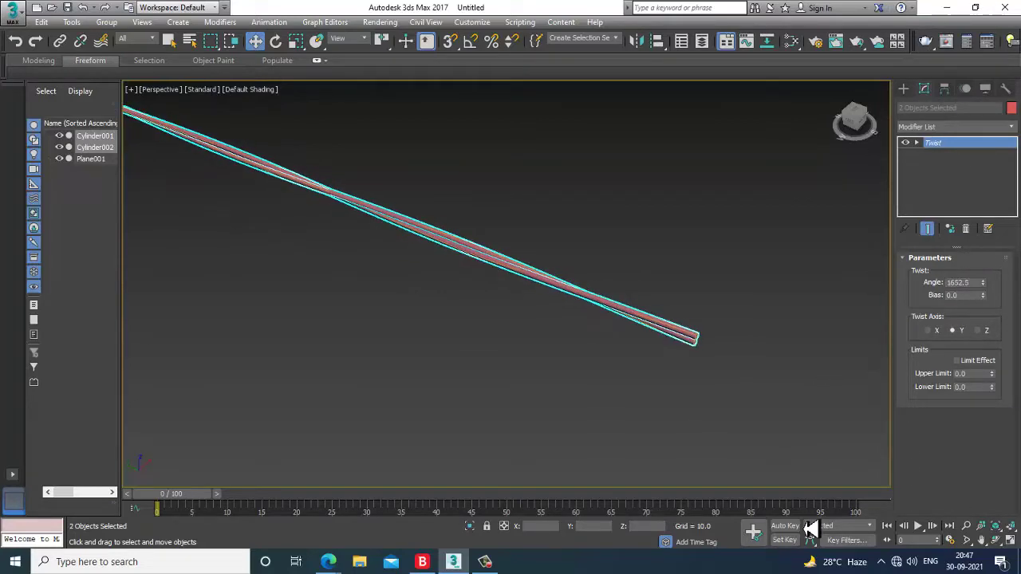
scroll(542, 303, down, 5)
scroll(401, 242, up, 6)
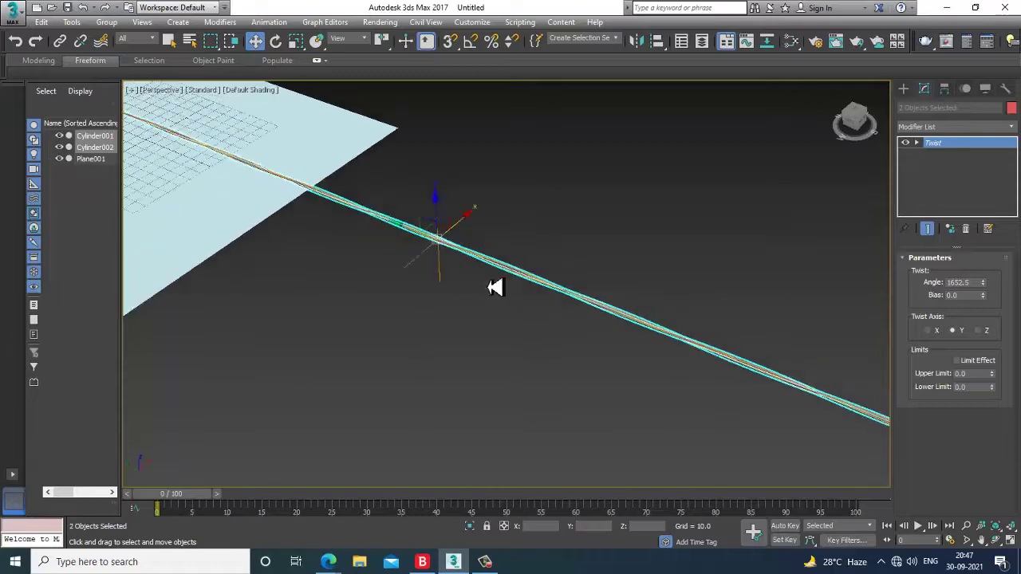
Try a Twist angle of 963 on the cylinder pair and examine the winding along its length.
middle_drag(516, 309, 399, 355)
drag(991, 291, 46, 75)
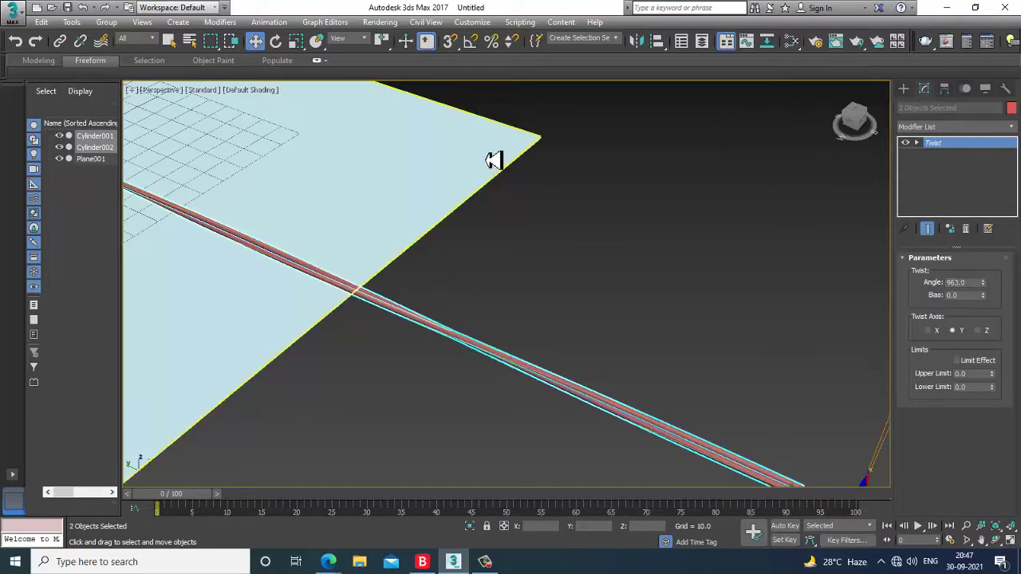
scroll(464, 278, down, 5)
alt+middle_drag(462, 280, 481, 339)
scroll(500, 331, up, 5)
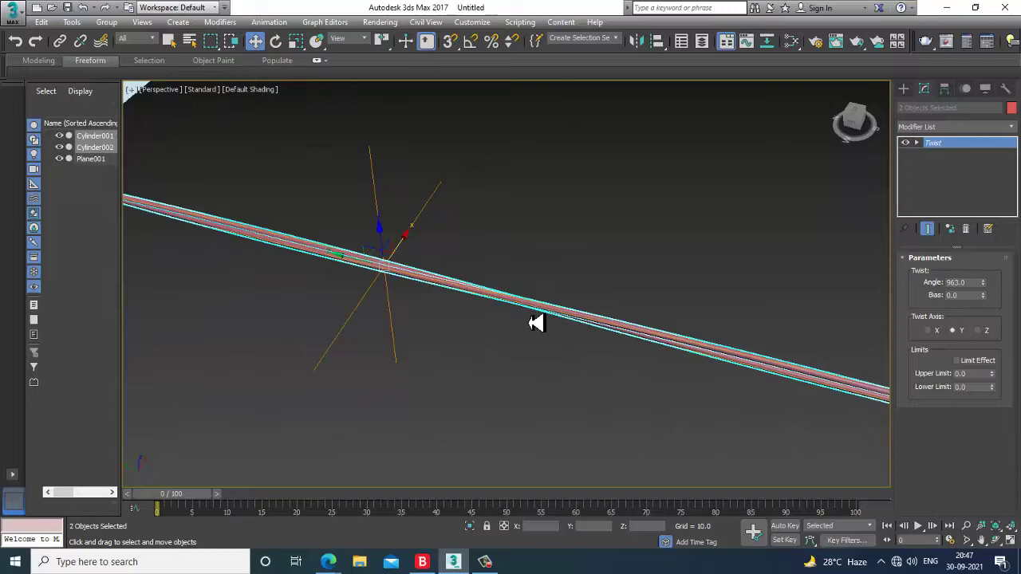
alt+middle_drag(536, 323, 551, 314)
Set the Twist angle of the cylinder pair to 1802.
drag(982, 284, 957, 538)
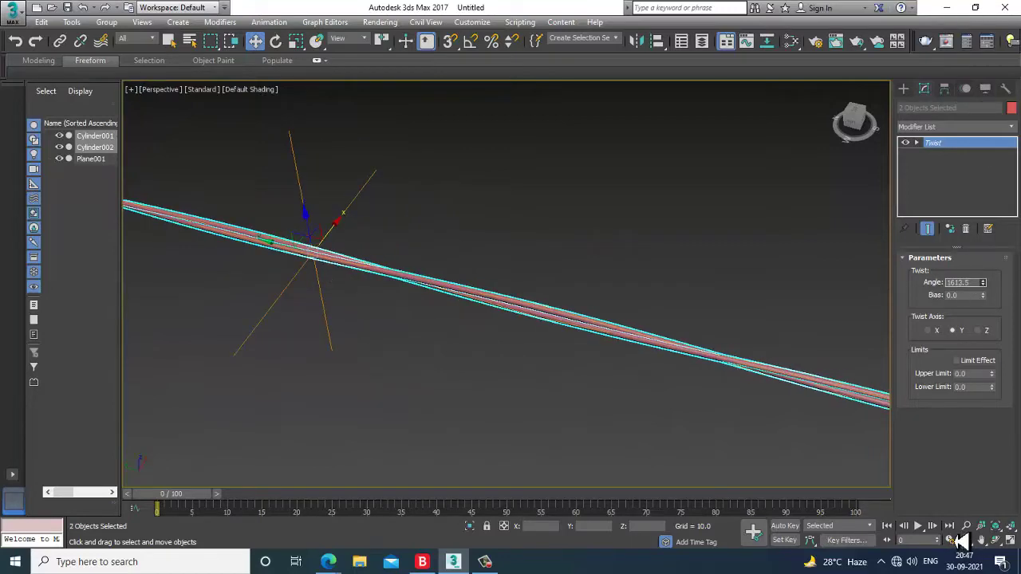
alt+middle_drag(613, 363, 618, 322)
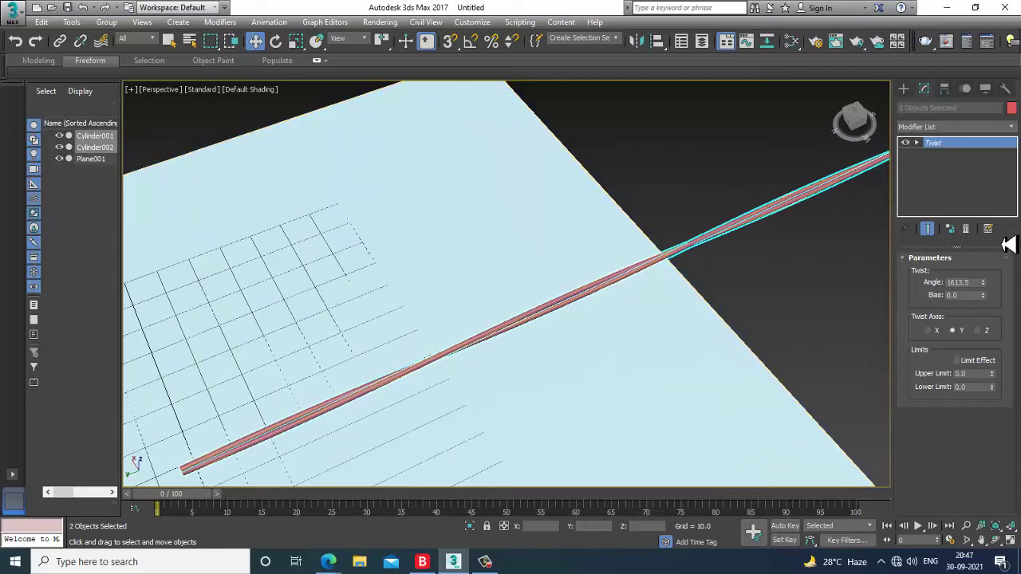
drag(984, 289, 984, 223)
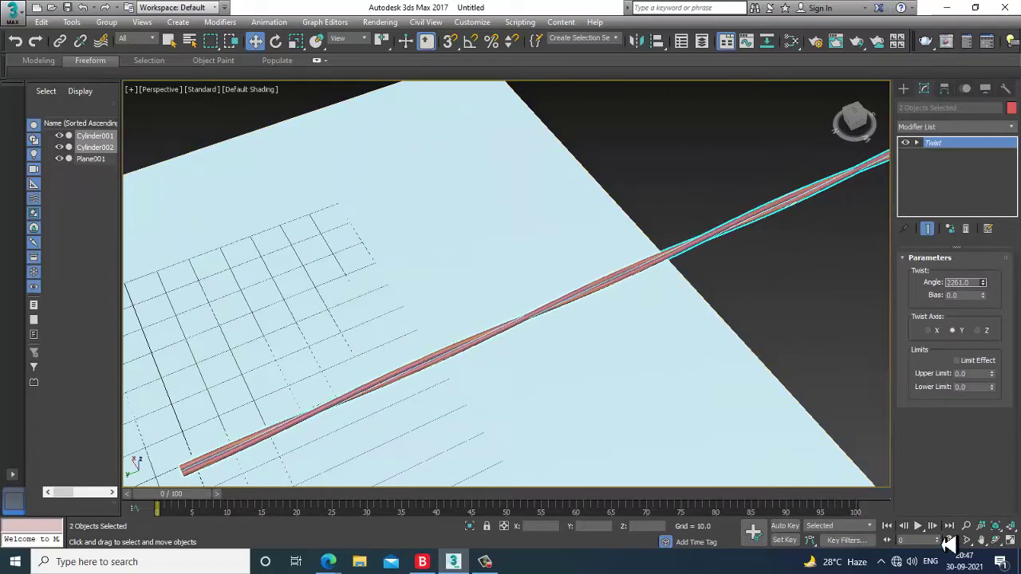
drag(943, 545, 953, 43)
Draw a helix spline in the front view, centred on the end of the twisted cylinder pair.
key(alt+w)
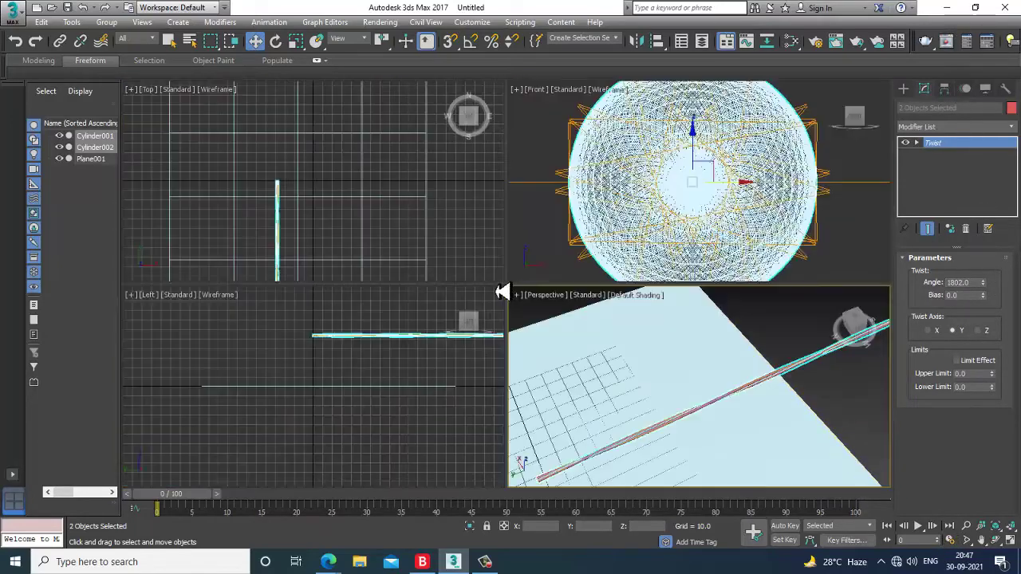
middle_drag(760, 180, 736, 203)
key(alt+w)
scroll(678, 224, down, 5)
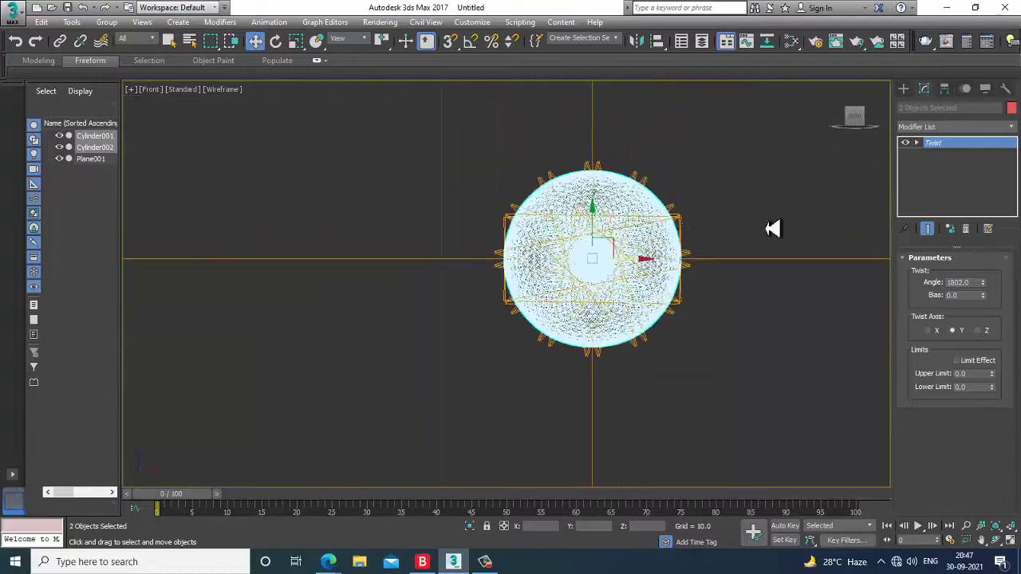
click(903, 89)
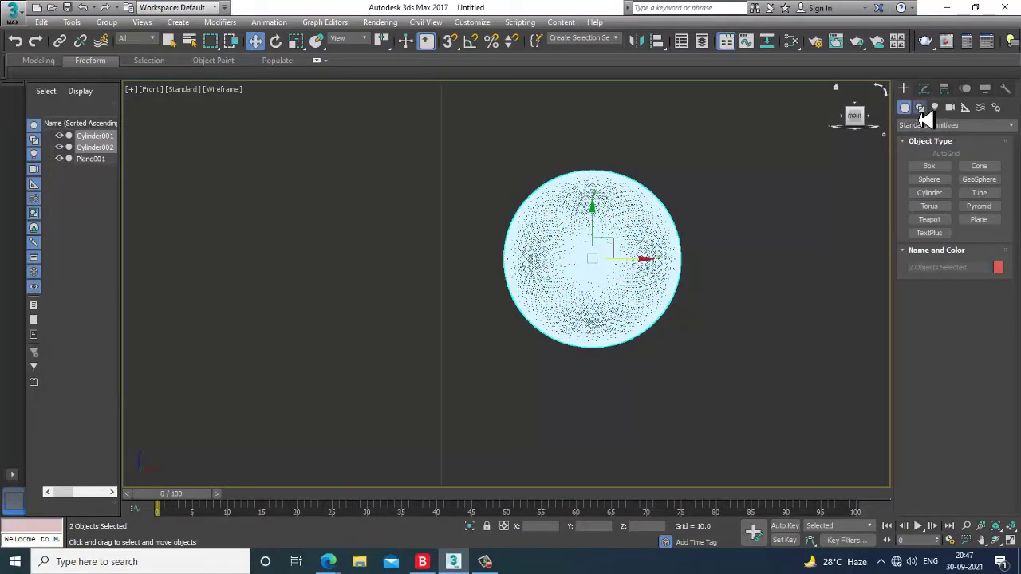
click(919, 108)
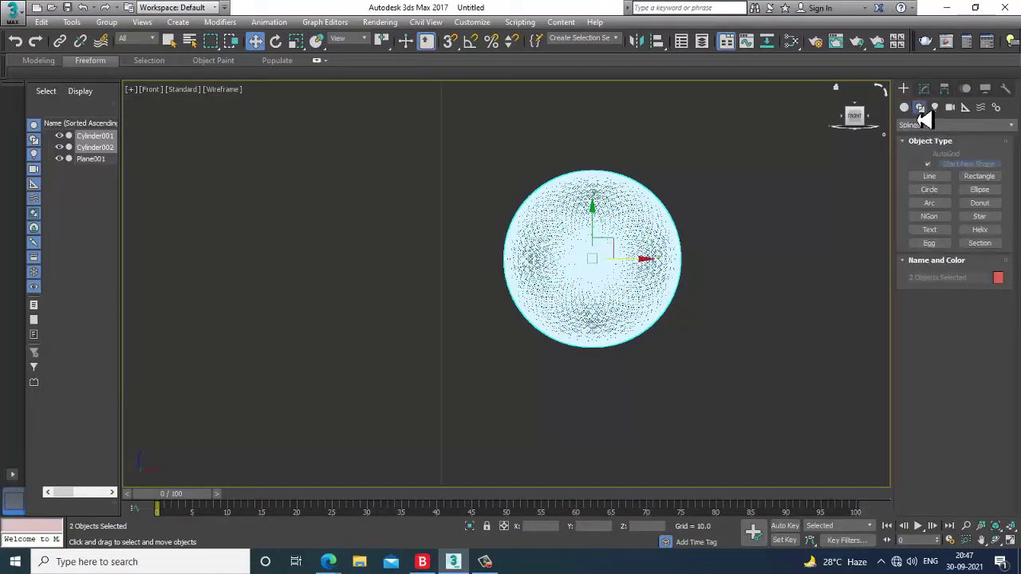
click(980, 231)
drag(604, 271, 606, 279)
drag(653, 343, 644, 342)
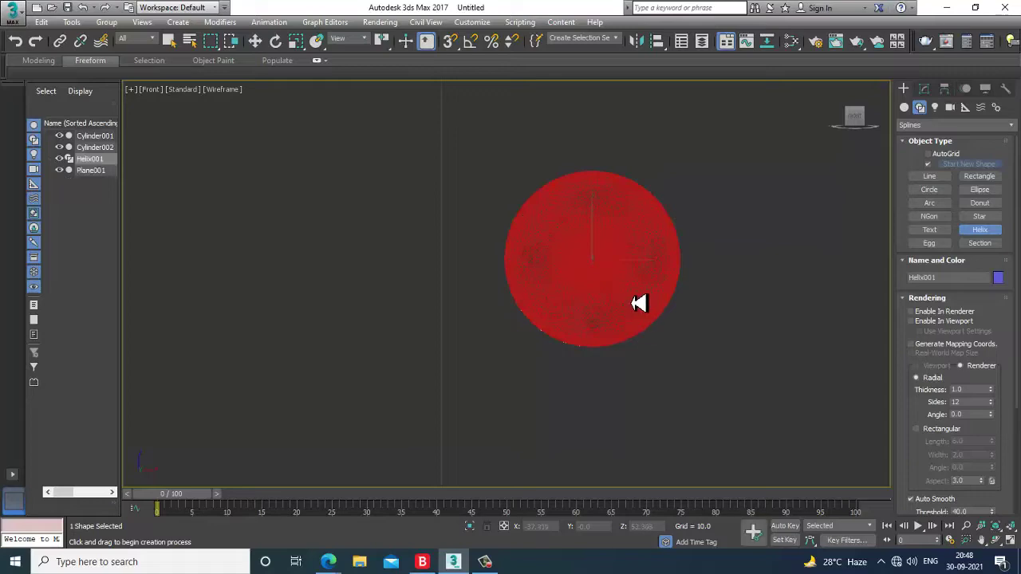
Discard the helix and redraw it in the front view, concentric with the twisted pair's end, with both radii about 1.25.
right_click(638, 293)
key(alt+w)
scroll(752, 385, down, 5)
middle_drag(740, 177, 679, 189)
key(alt+w)
click(981, 231)
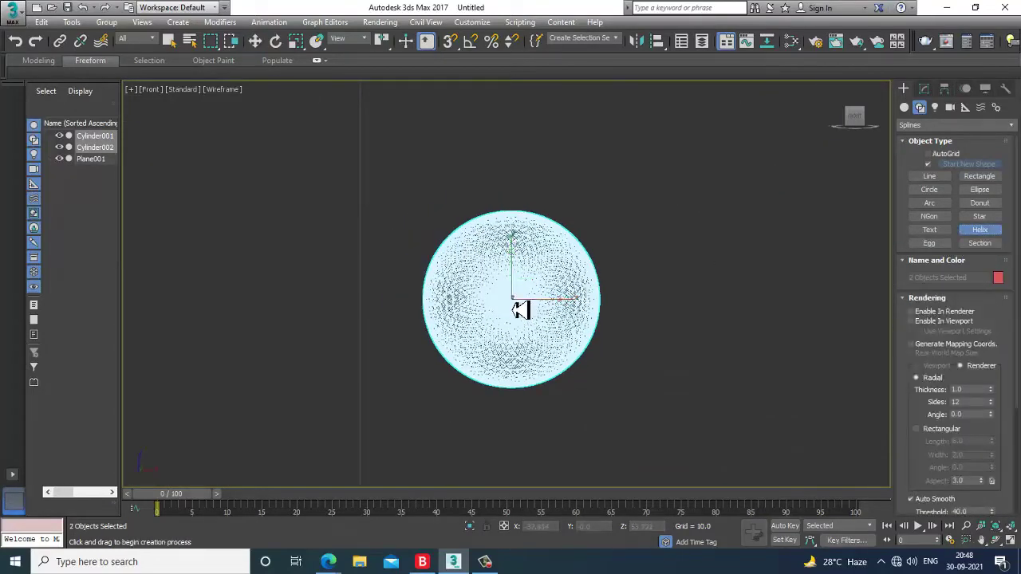
drag(522, 310, 535, 327)
drag(567, 374, 572, 379)
click(568, 358)
right_click(573, 345)
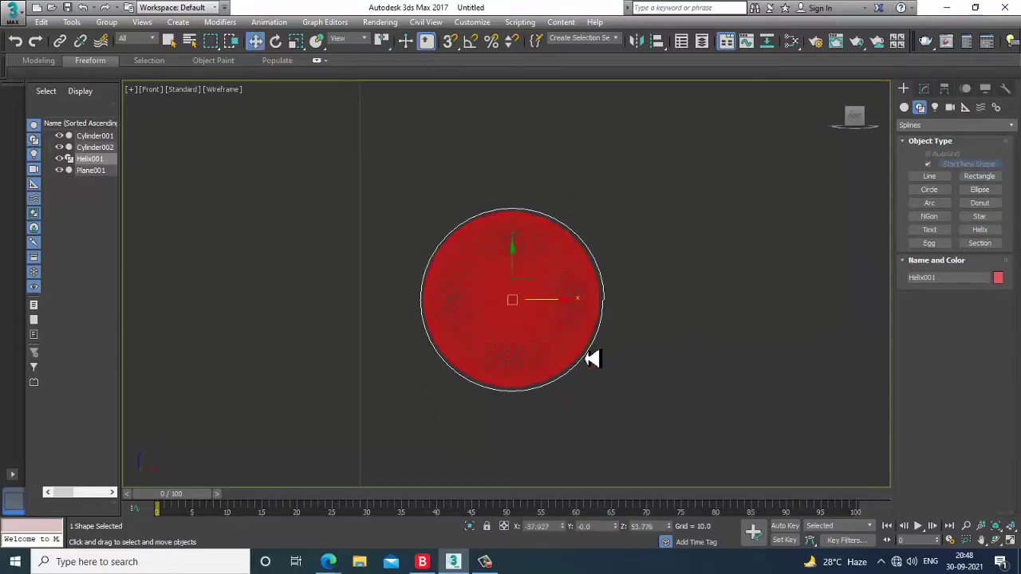
Give the helix 7.84 turns and a height of about 2.88.
key(alt+w)
right_click(672, 380)
key(alt+w)
key(z)
alt+middle_drag(533, 353, 566, 299)
scroll(566, 303, down, 4)
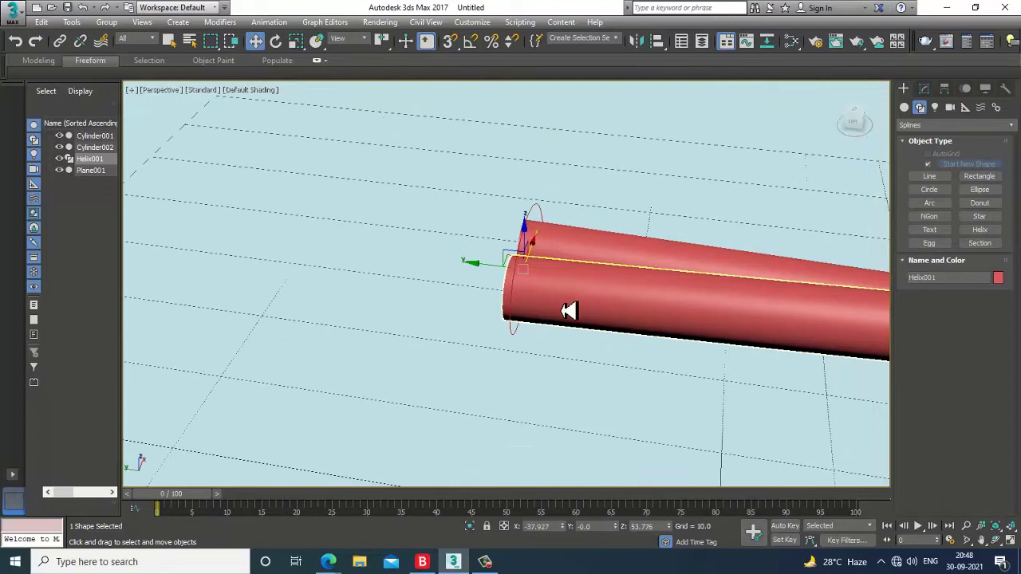
click(924, 90)
drag(943, 446, 972, 94)
drag(989, 487, 904, 59)
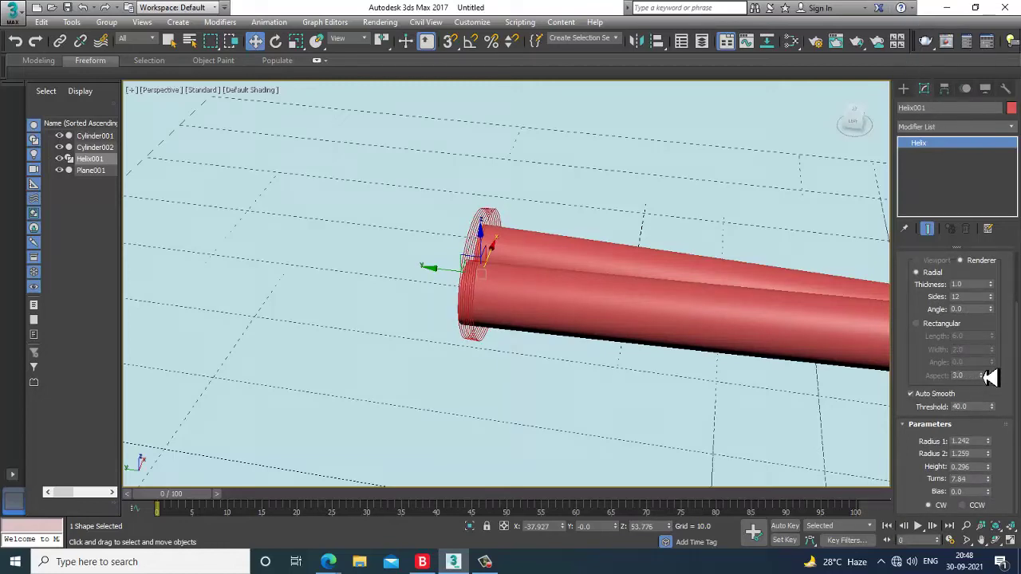
drag(991, 473, 961, 310)
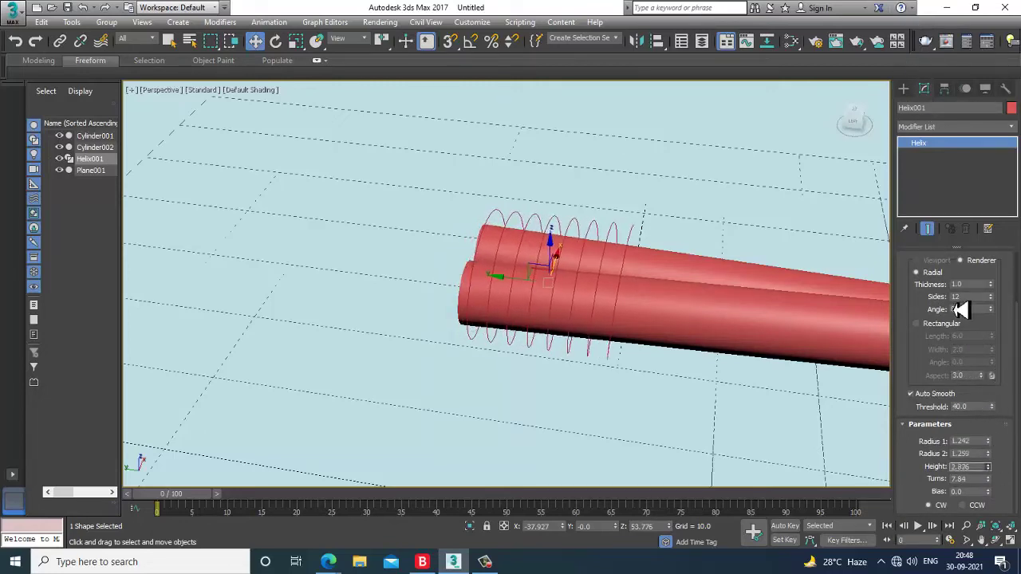
Enable the helix in the viewport and set its radial thickness to 0.38.
scroll(928, 309, up, 3)
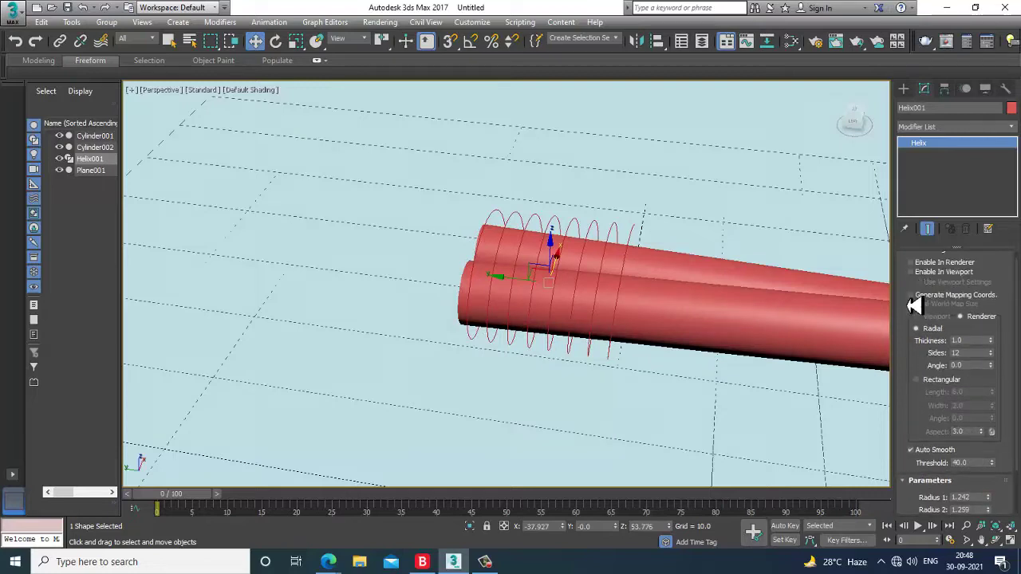
click(925, 278)
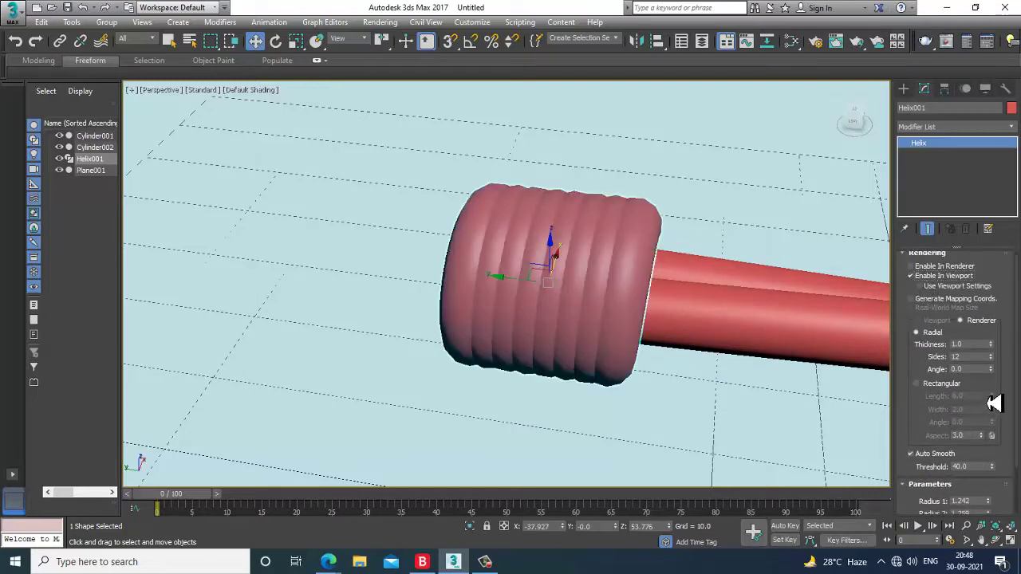
drag(999, 358, 1010, 396)
alt+middle_drag(590, 381, 676, 343)
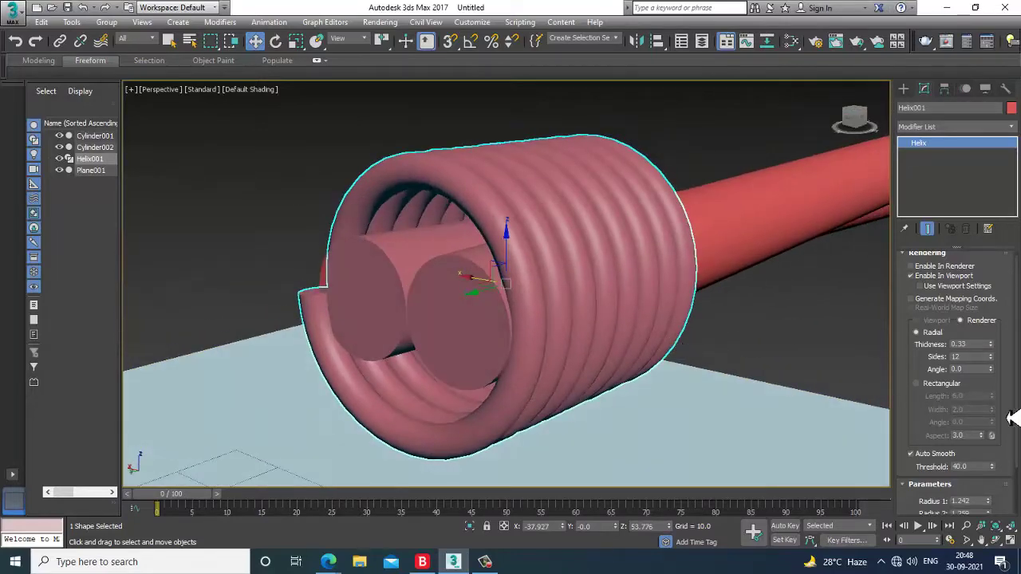
drag(922, 452, 923, 440)
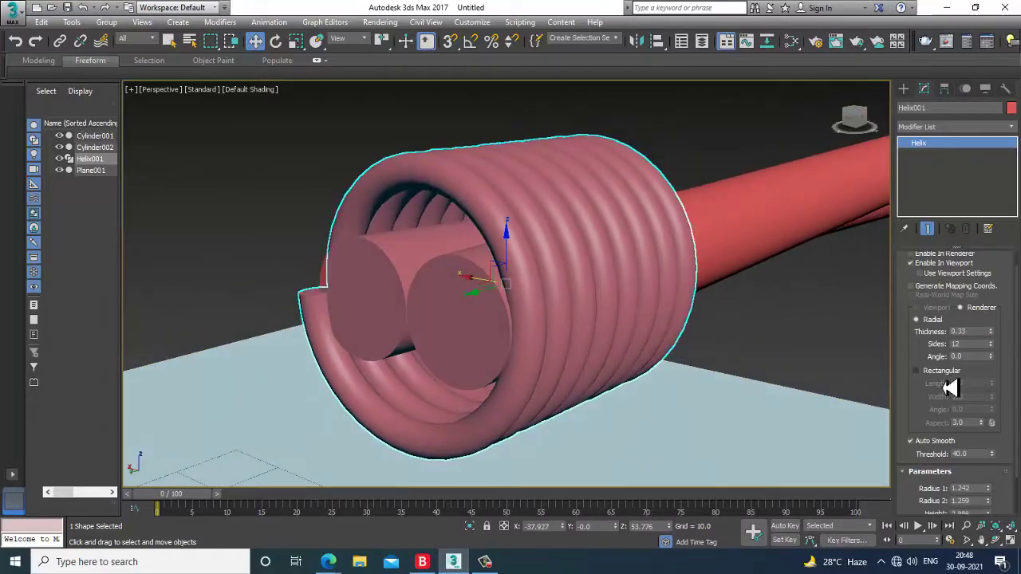
mouse_move(991, 341)
mouse_down()
mouse_move(998, 356)
mouse_move(993, 342)
mouse_up()
alt+middle_drag(650, 330, 962, 396)
drag(996, 338, 996, 326)
scroll(646, 319, down, 5)
alt+middle_drag(646, 319, 552, 343)
Convert the helix to an Editable Poly and display edged faces in the perspective view.
right_click(516, 253)
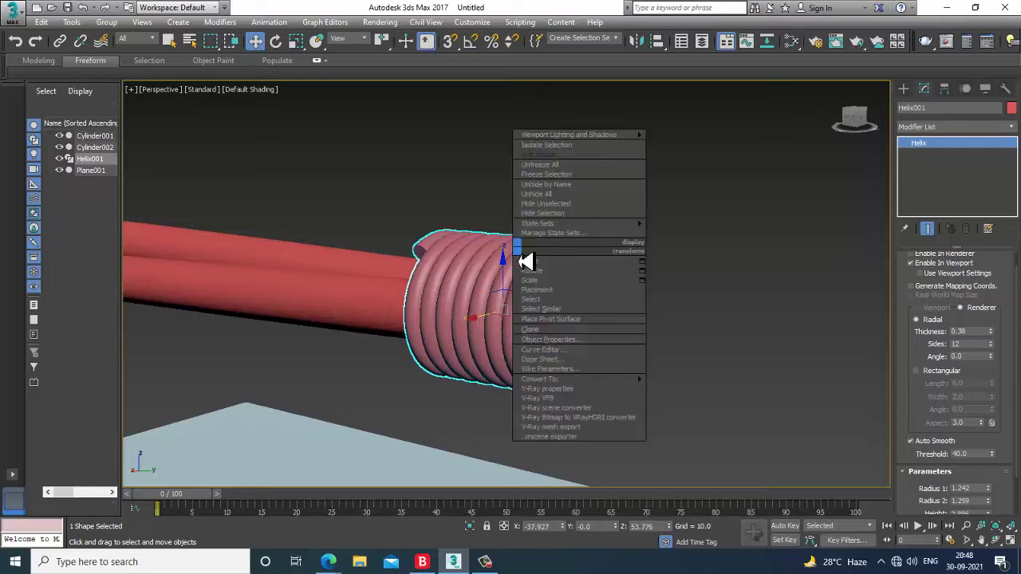
mouse_move(582, 381)
click(682, 398)
alt+middle_drag(686, 410, 552, 364)
key(F4)
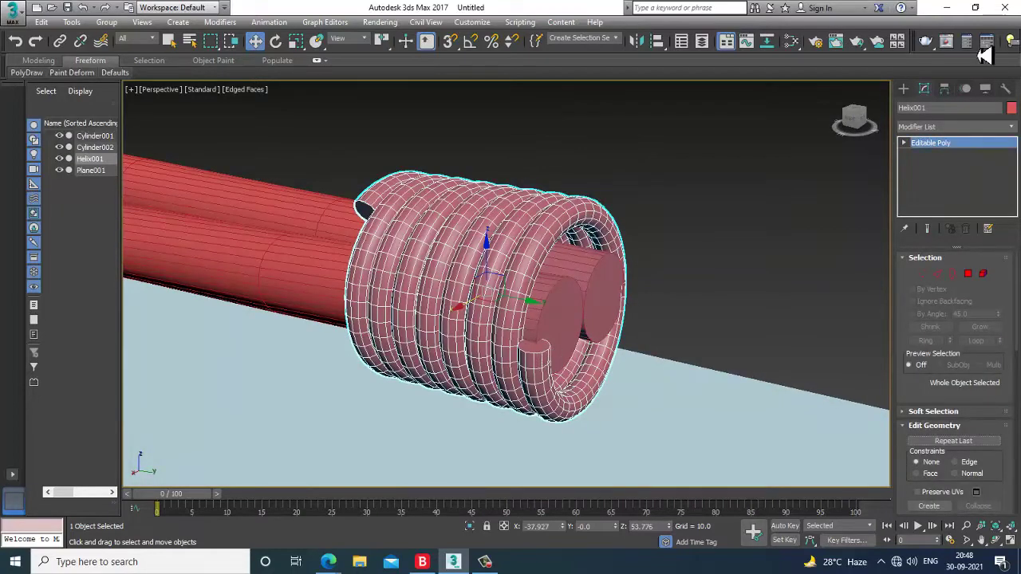
Change the coil's object colour to light grey.
click(1011, 108)
click(623, 314)
click(574, 350)
click(720, 257)
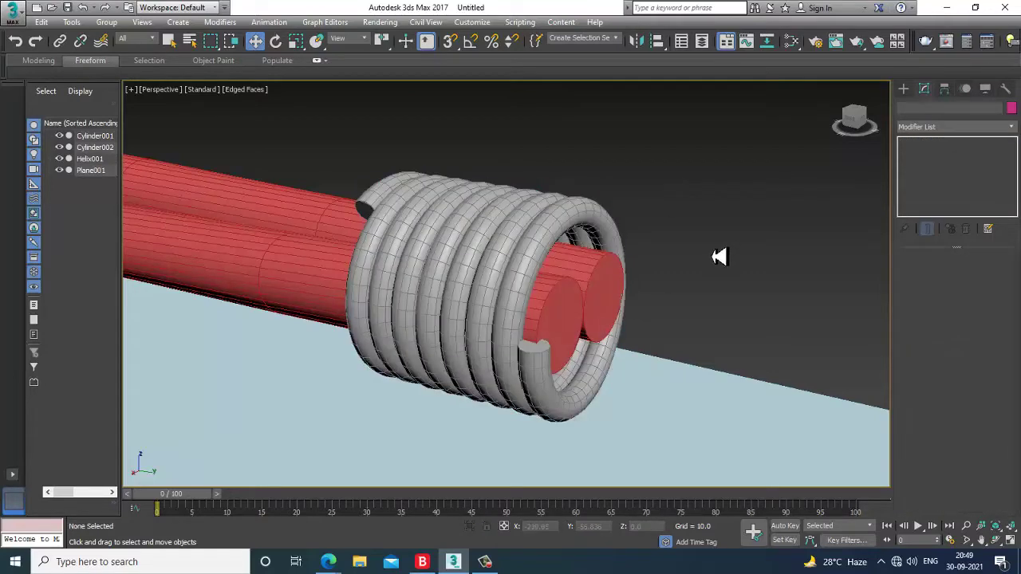
Select the two polygons that cap the coil's open ends.
click(544, 369)
key(4)
click(544, 357)
alt+middle_drag(366, 217, 834, 307)
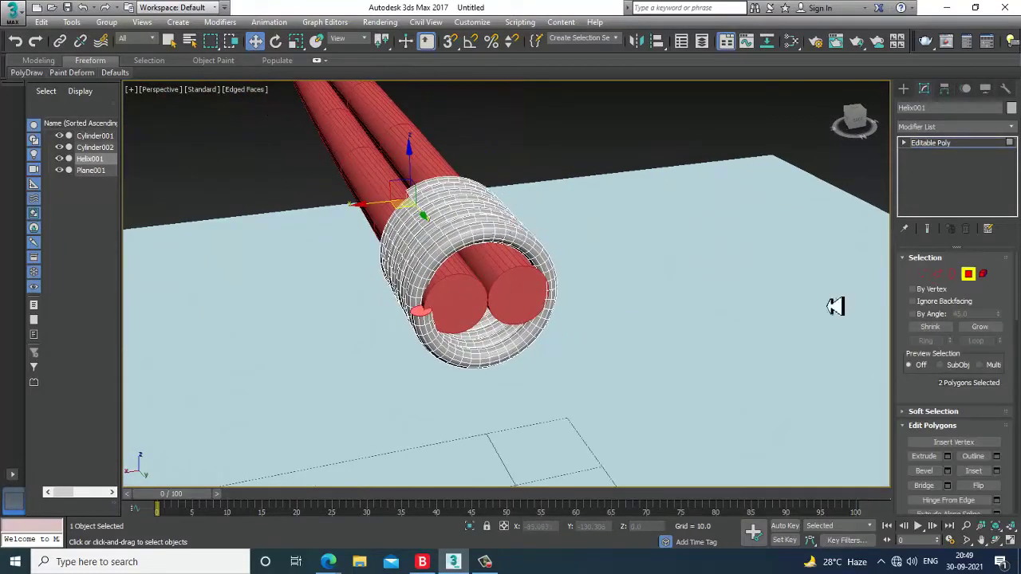
Rotate the whole coil around the cylinder pair, and return to polygon editing with both end caps selected.
click(953, 144)
key(e)
drag(461, 289, 426, 296)
click(969, 275)
alt+middle_drag(401, 366, 902, 429)
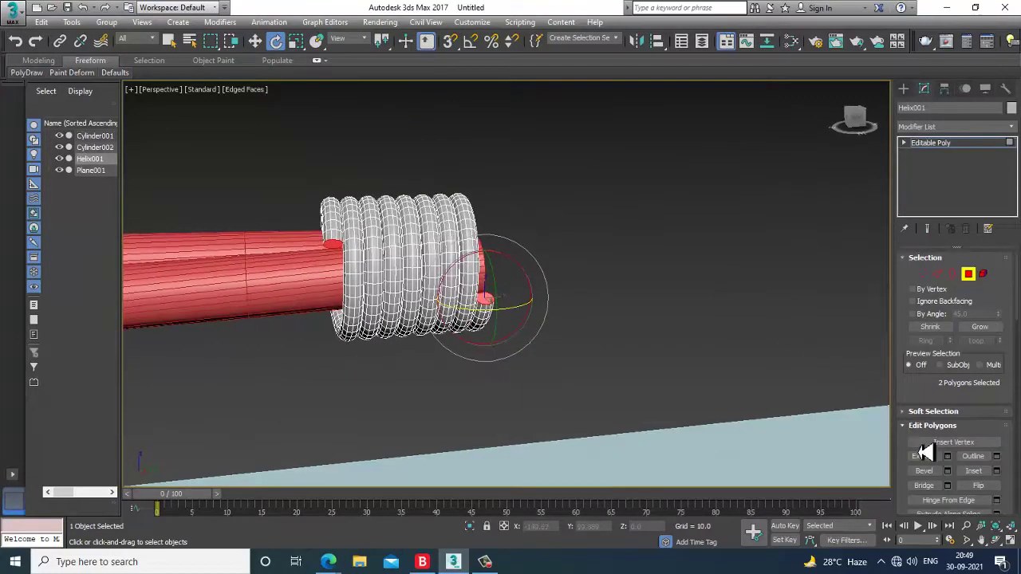
Extrude both end caps of the coil into straight prongs.
click(948, 460)
alt+middle_drag(529, 383, 485, 333)
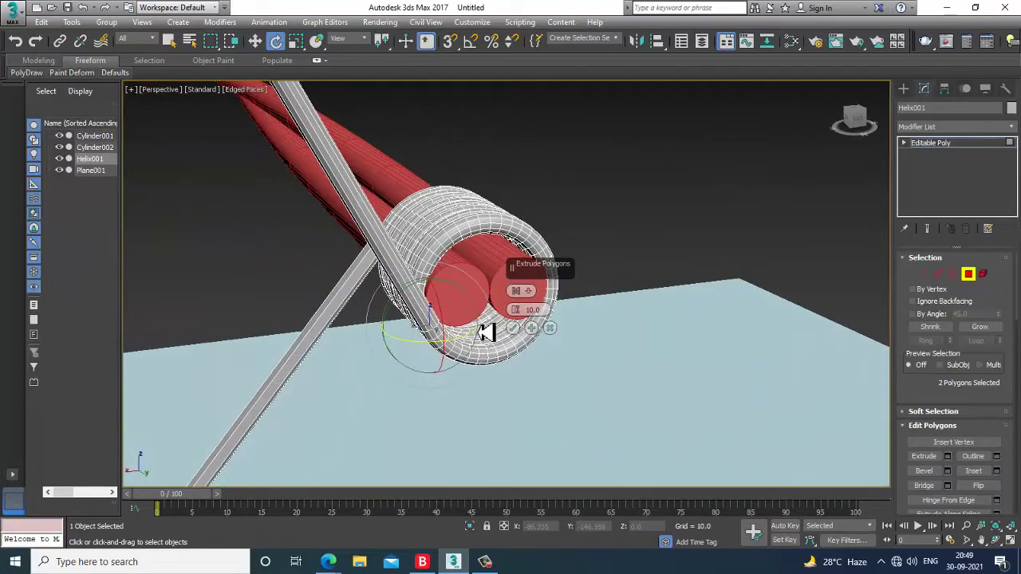
drag(520, 325, 643, 271)
alt+middle_drag(642, 271, 382, 282)
click(513, 328)
Flatten the upper prong's end vertices vertically in the front view and move them up to lengthen the prong.
key(alt+w)
middle_drag(613, 209, 594, 204)
key(alt+w)
middle_drag(612, 168, 628, 215)
drag(614, 118, 614, 153)
key(w)
key(e)
key(r)
middle_drag(569, 107, 588, 162)
drag(576, 148, 636, 375)
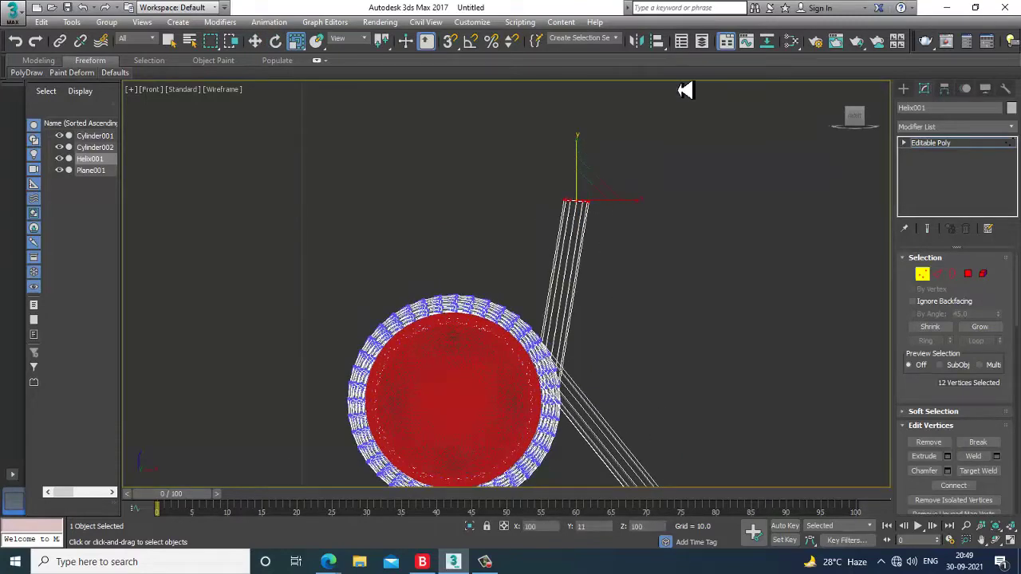
key(w)
drag(578, 158, 572, 98)
scroll(610, 249, down, 3)
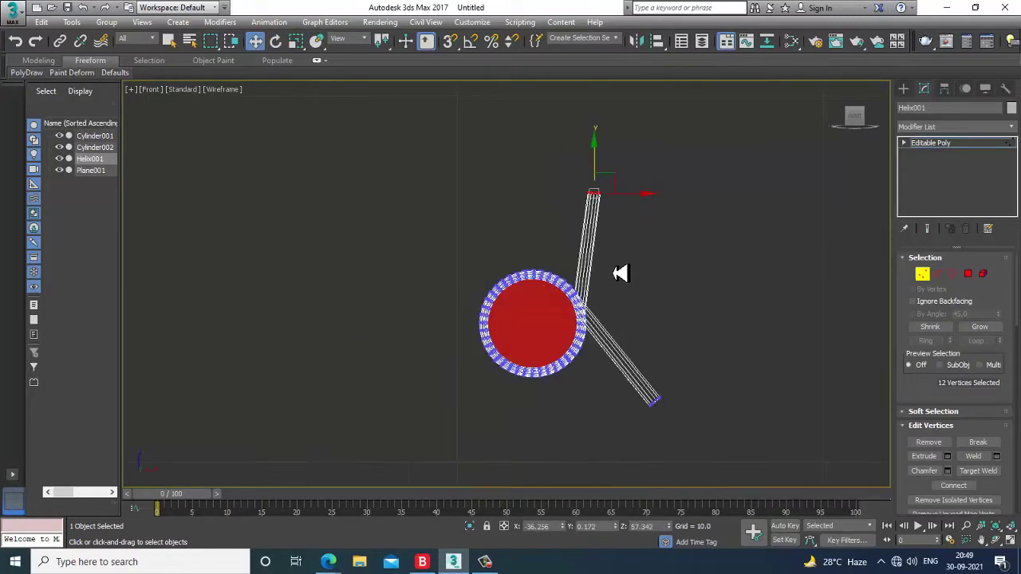
Move the lower prong's end vertices inward so it points down more steeply, and scale its end flat.
middle_drag(612, 267, 554, 121)
drag(644, 259, 588, 280)
drag(545, 220, 550, 244)
key(r)
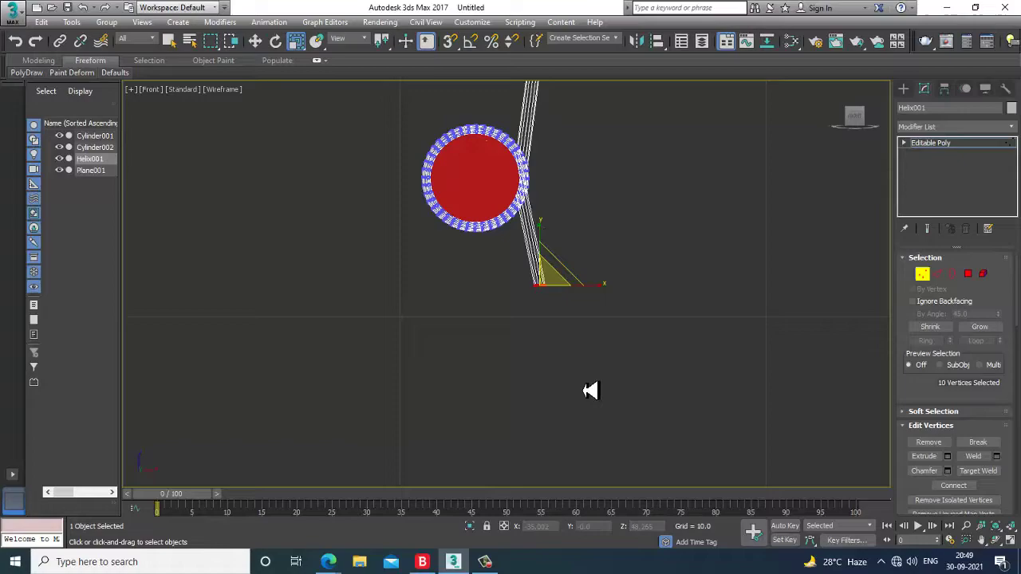
Leave vertex editing and slide the whole pronged coil along the cylinder pair, away from its end.
key(alt+w)
scroll(569, 395, down, 5)
key(alt+w)
key(z)
scroll(622, 391, down, 5)
scroll(644, 387, down, 3)
alt+middle_drag(644, 387, 720, 378)
scroll(720, 378, up, 5)
scroll(710, 383, down, 6)
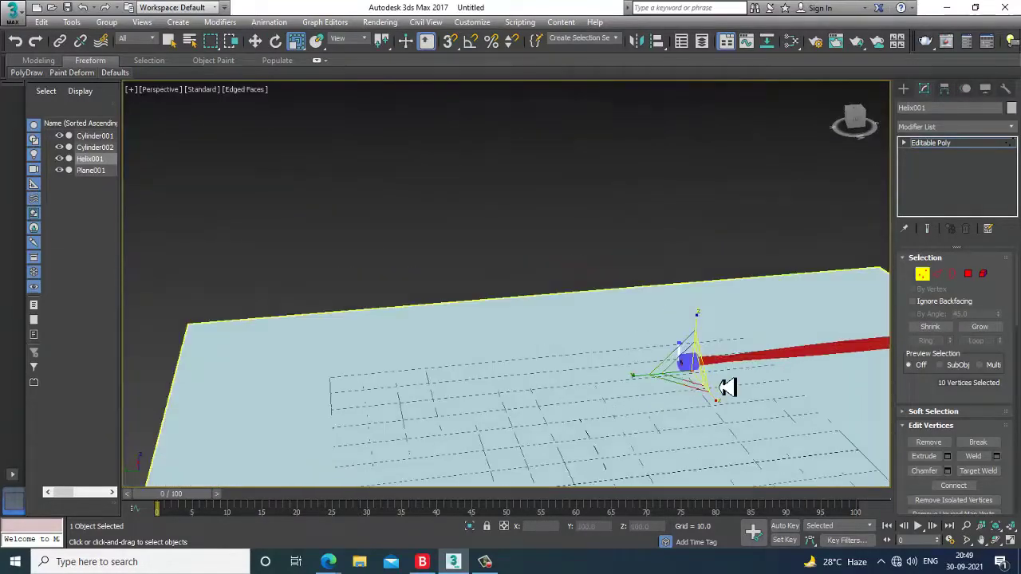
scroll(626, 372, up, 5)
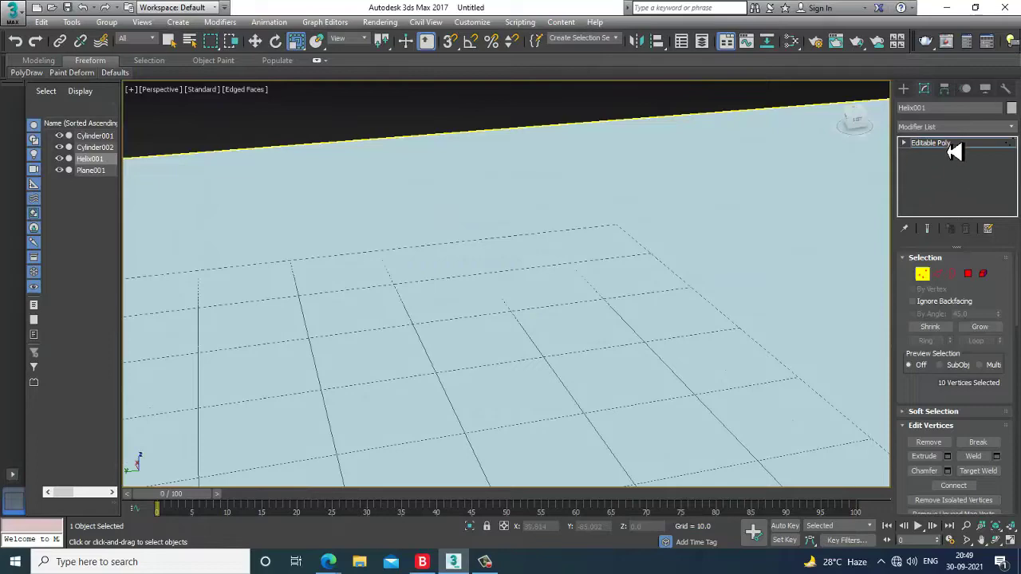
click(955, 145)
key(z)
scroll(535, 295, down, 4)
alt+middle_drag(535, 296, 217, 324)
key(w)
drag(195, 321, 388, 322)
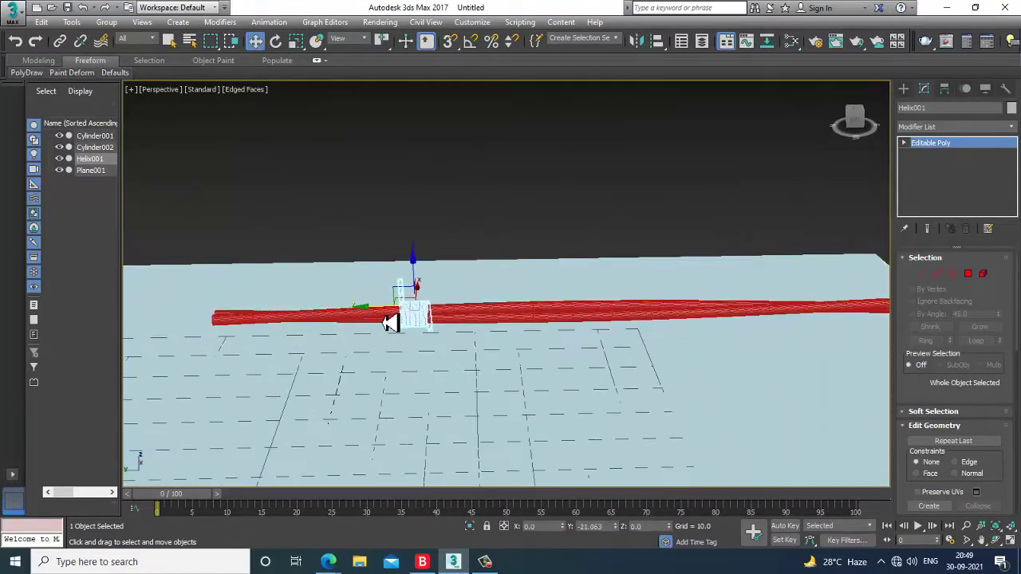
Clone the pronged coil as a copy farther along the cylinder pair.
alt+middle_drag(387, 306, 421, 336)
alt+middle_drag(277, 341, 244, 353)
drag(244, 353, 454, 336)
click(517, 333)
scroll(526, 327, up, 6)
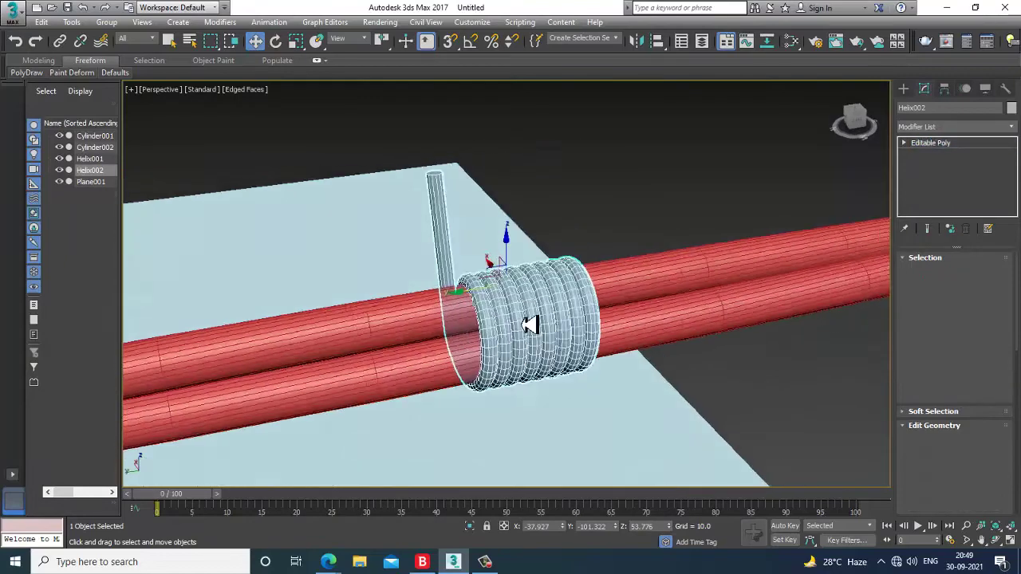
Clone two more copies of the coil along the cylinder pair at an even spacing of about 62 units.
scroll(597, 342, down, 6)
alt+middle_drag(550, 307, 433, 356)
scroll(375, 353, down, 2)
alt+middle_drag(361, 352, 299, 351)
drag(428, 333, 520, 329)
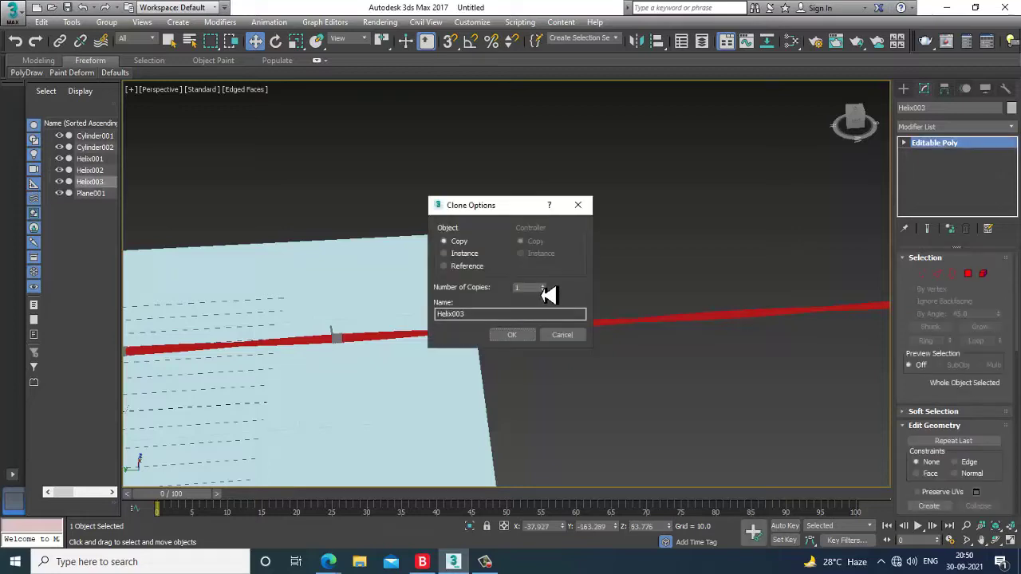
click(512, 334)
Clone three further copies of the last coil along the cylinder pair.
alt+middle_drag(558, 346, 352, 376)
shift+drag(434, 356, 508, 358)
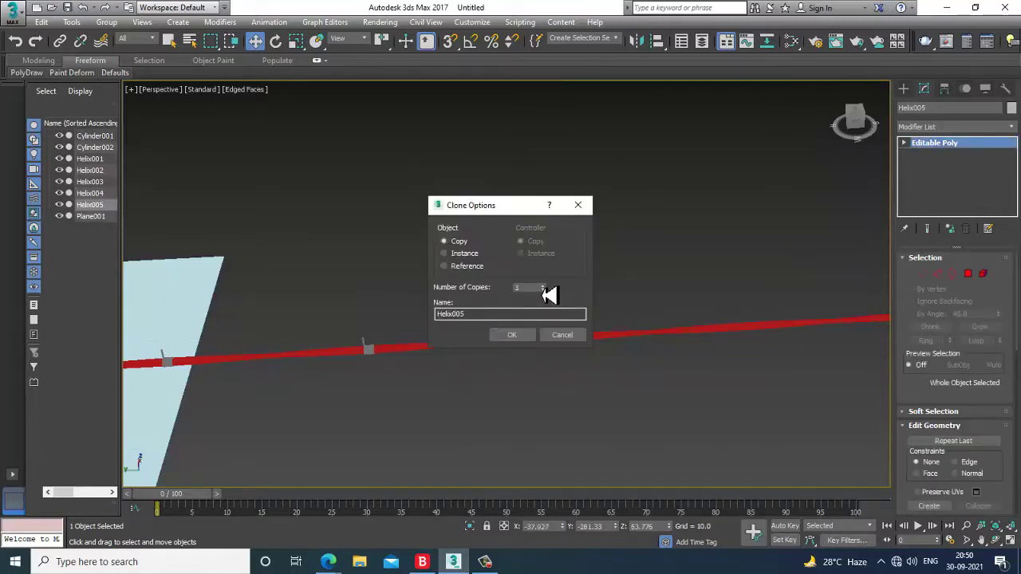
click(514, 336)
Continue the row of coils to the far end of the cylinder pair with one copy followed by two more.
mouse_move(531, 342)
alt+middle_down()
mouse_move(677, 311)
mouse_move(354, 369)
alt+middle_up()
mouse_move(501, 326)
shift+mouse_down()
mouse_move(608, 319)
mouse_move(579, 320)
shift+mouse_up()
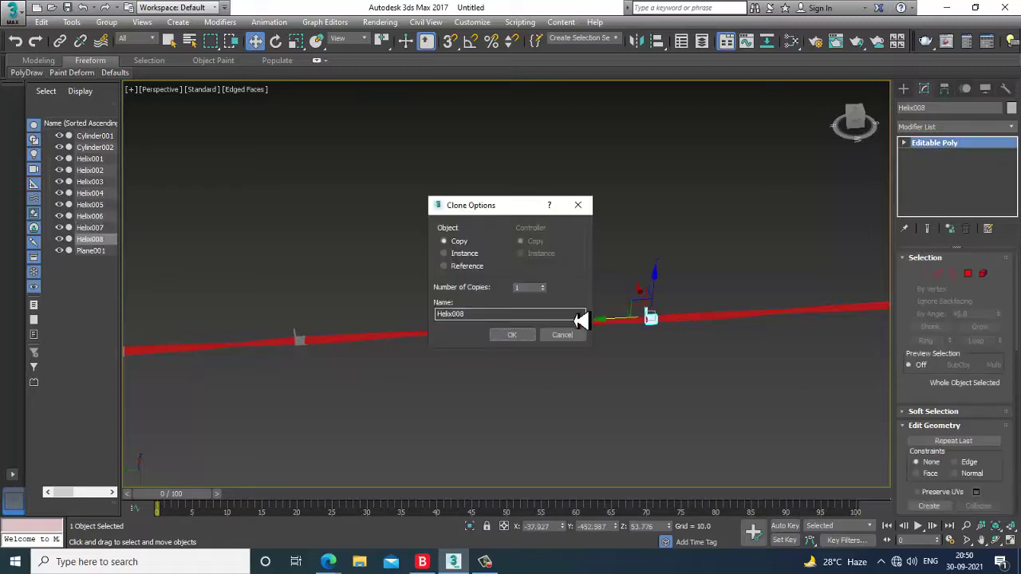
click(526, 335)
mouse_move(677, 279)
alt+middle_down()
mouse_move(595, 244)
mouse_move(709, 258)
mouse_move(423, 287)
alt+middle_up()
shift+drag(435, 285, 632, 269)
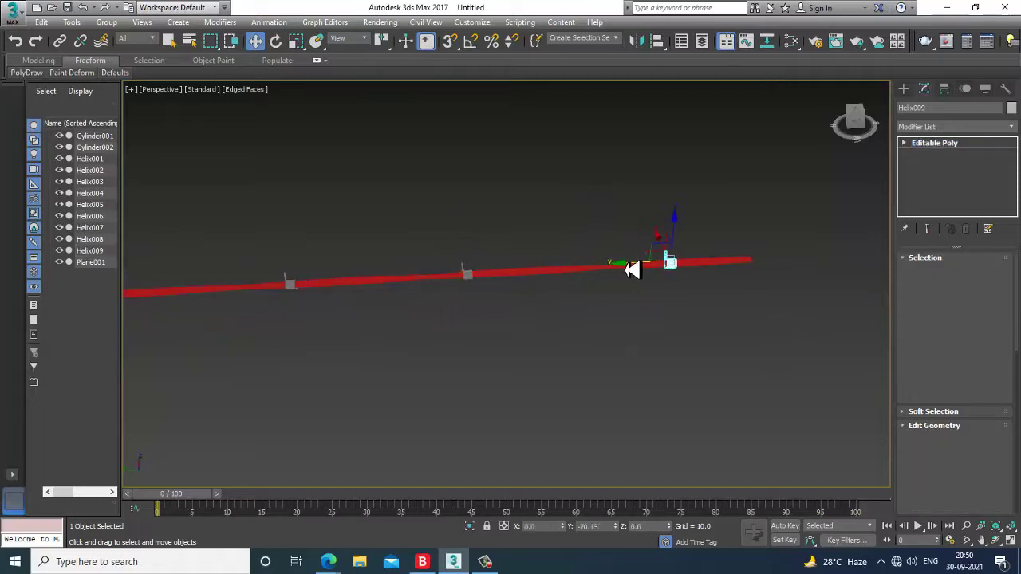
click(522, 334)
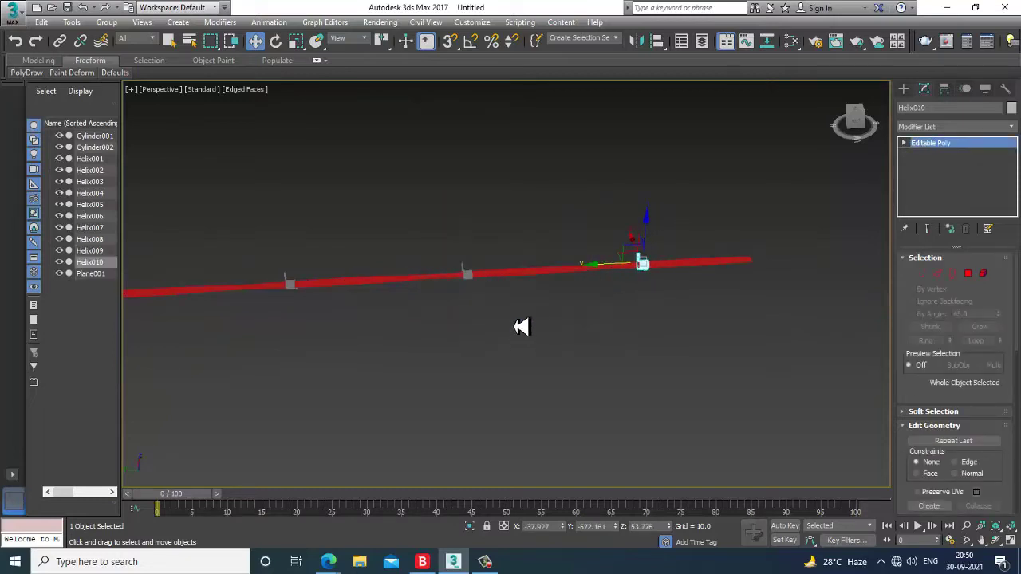
Examine the whole row of coils along the cylinder pair, both from afar and up close.
mouse_move(620, 308)
alt+middle_down()
mouse_move(610, 312)
mouse_move(697, 378)
mouse_move(551, 326)
mouse_move(547, 269)
mouse_move(688, 308)
mouse_move(510, 401)
mouse_move(510, 376)
mouse_move(412, 298)
mouse_move(530, 327)
alt+middle_up()
drag(595, 312, 489, 423)
key(z)
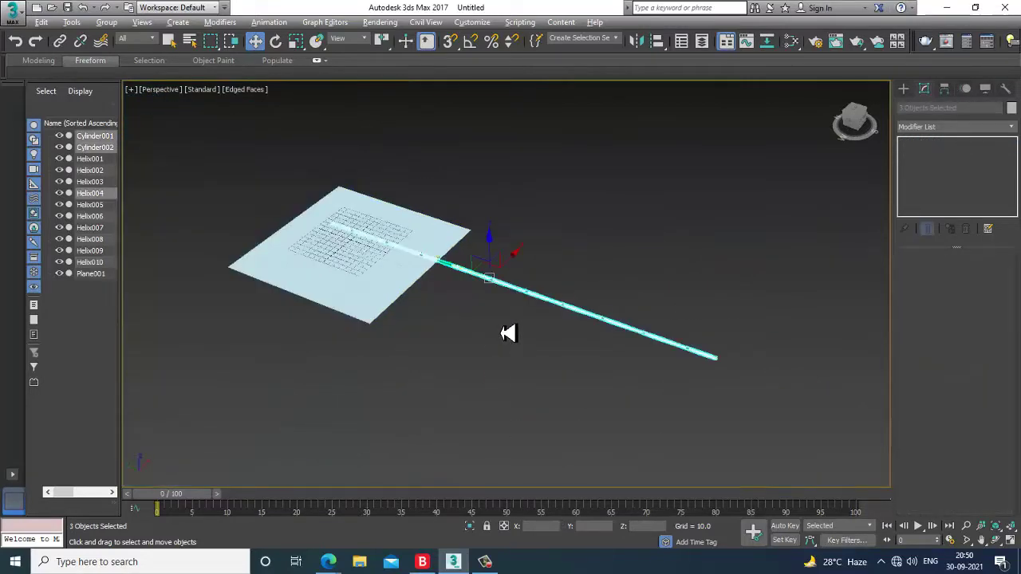
scroll(496, 319, up, 4)
middle_drag(504, 164, 493, 304)
click(604, 249)
scroll(463, 246, down, 6)
scroll(593, 315, up, 2)
scroll(492, 304, up, 3)
scroll(645, 295, down, 5)
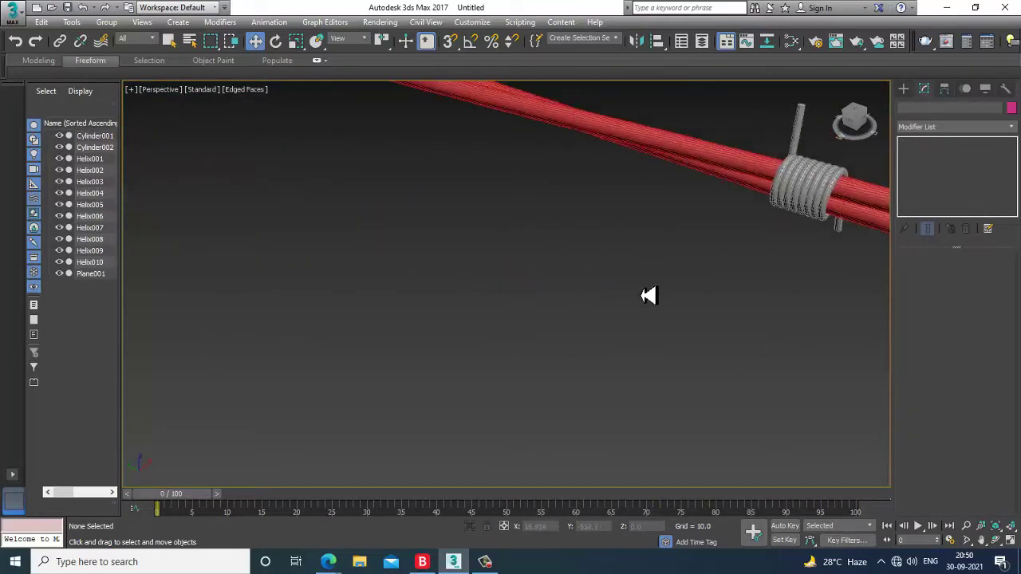
Select all objects in the scene, convert them to Editable Poly, and clear the selection.
key(ctrl+a)
scroll(314, 194, up, 2)
middle_drag(308, 187, 411, 250)
right_click(387, 204)
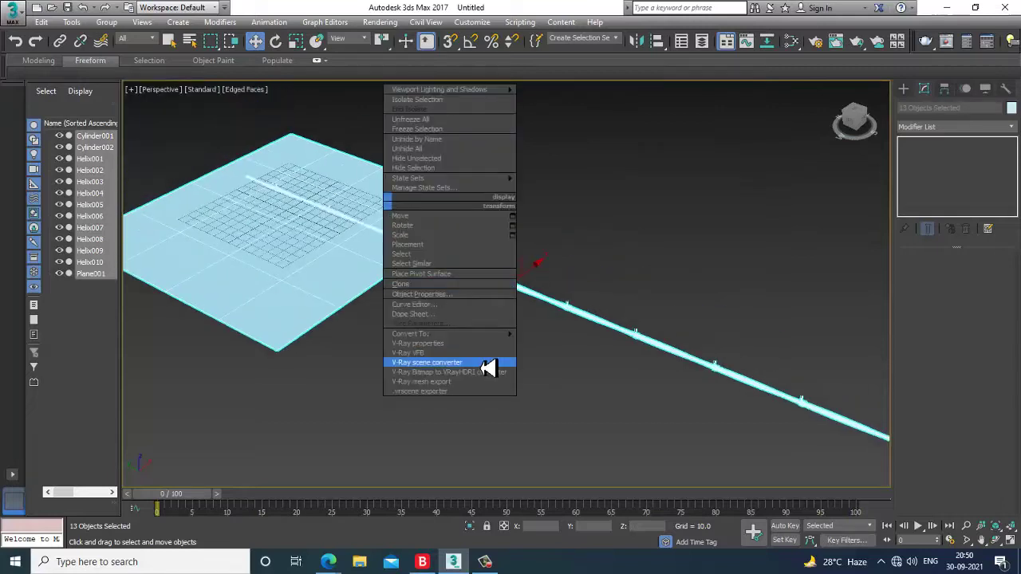
mouse_move(471, 334)
click(578, 343)
click(703, 255)
Attach Cylinder001 to Cylinder002 so the twisted pair forms one mesh.
middle_drag(703, 255, 552, 235)
scroll(558, 278, up, 3)
click(545, 304)
click(552, 312)
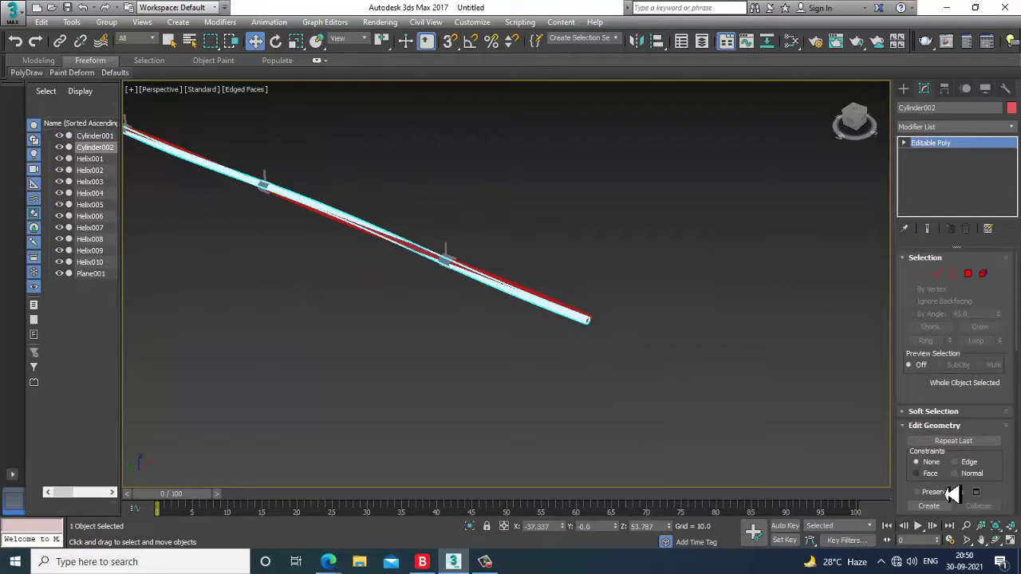
scroll(978, 404, down, 5)
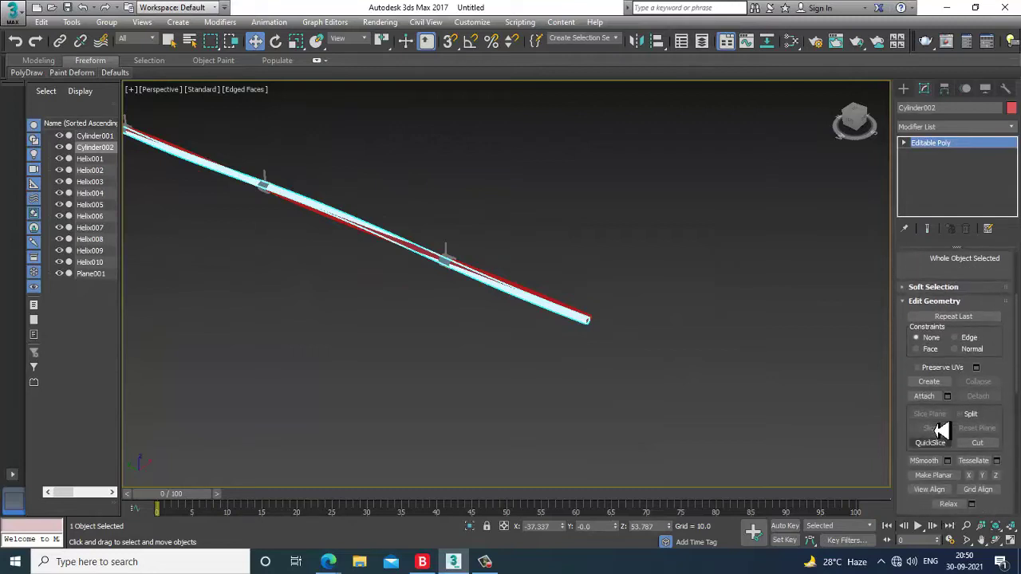
click(924, 396)
click(456, 272)
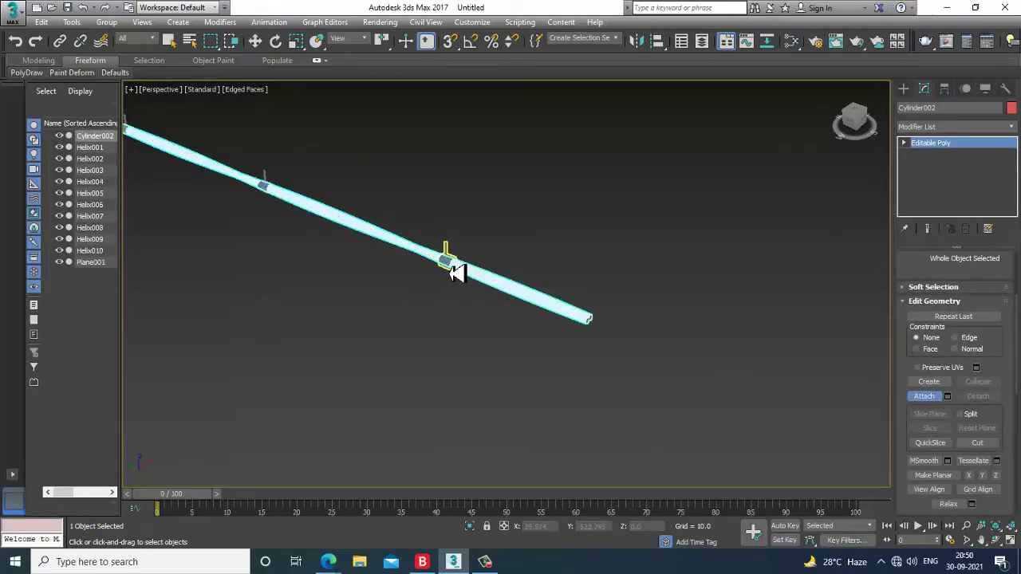
Attach all the helix coils along the twisted pair, Helix010 through Helix001, to Cylinder002 and clear the selection.
click(456, 271)
scroll(479, 287, up, 5)
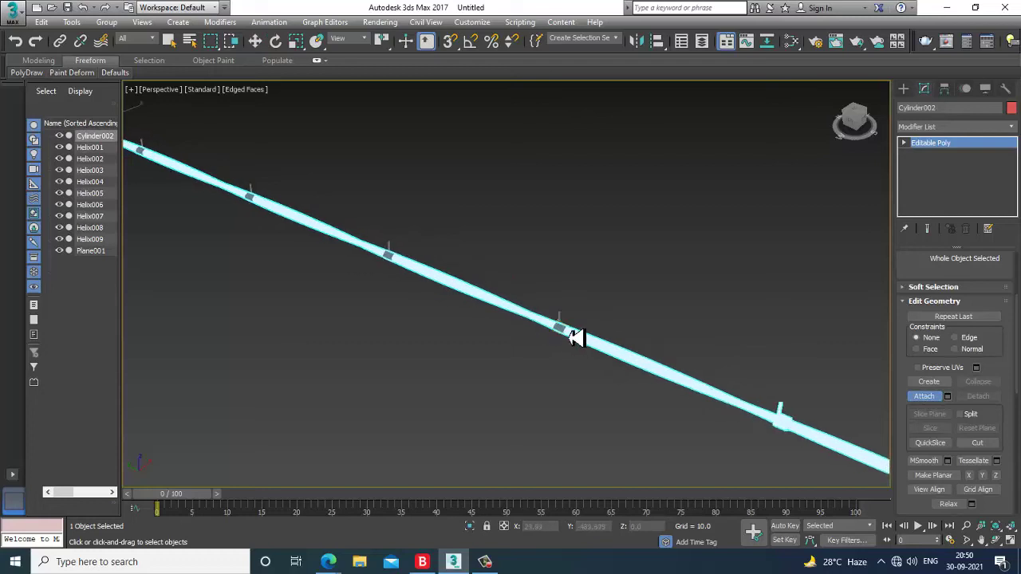
click(496, 318)
scroll(571, 365, down, 3)
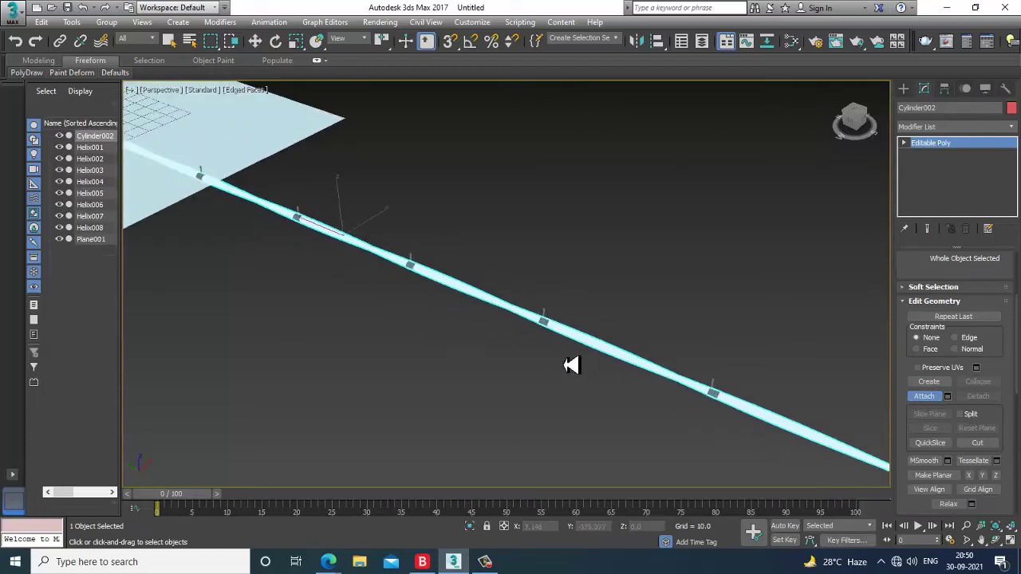
click(715, 399)
middle_drag(556, 363, 639, 431)
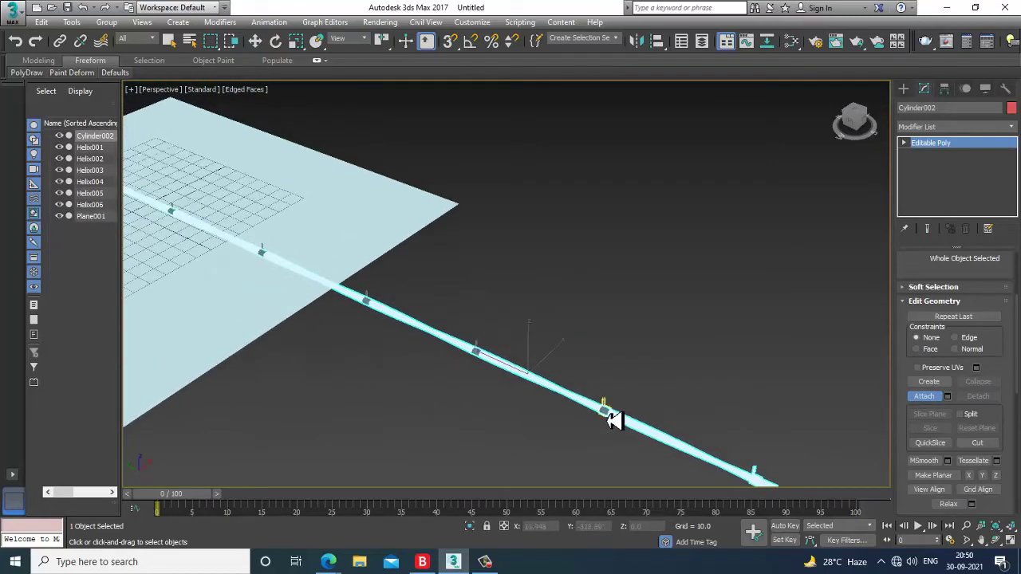
click(485, 359)
scroll(490, 360, down, 2)
scroll(544, 373, up, 1)
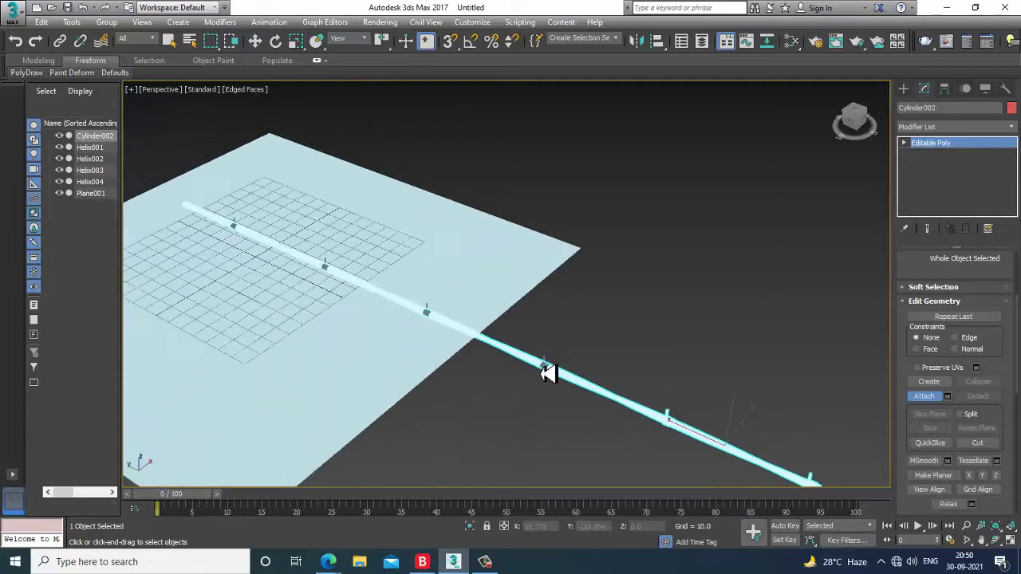
click(426, 319)
scroll(413, 322, down, 2)
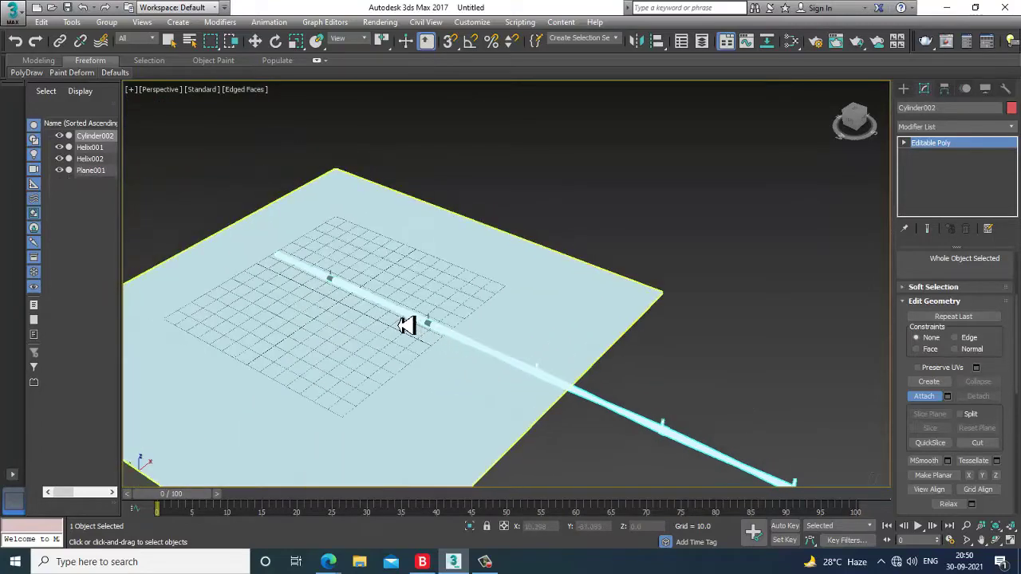
click(430, 326)
click(330, 281)
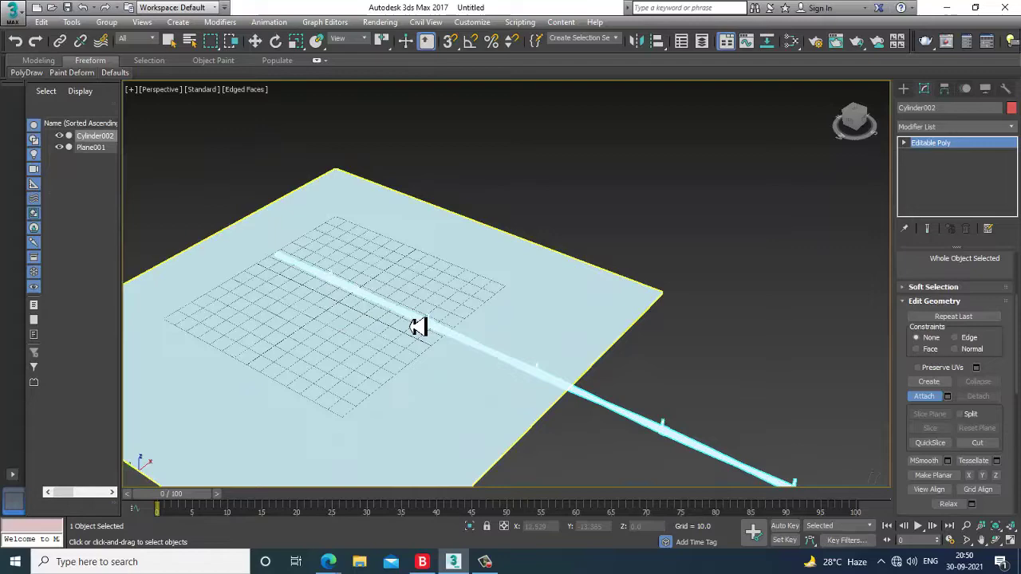
scroll(410, 314, down, 2)
right_click(661, 311)
click(553, 378)
Turn off edged faces in the Perspective view to show the attached wire with plain default shading.
scroll(547, 372, up, 5)
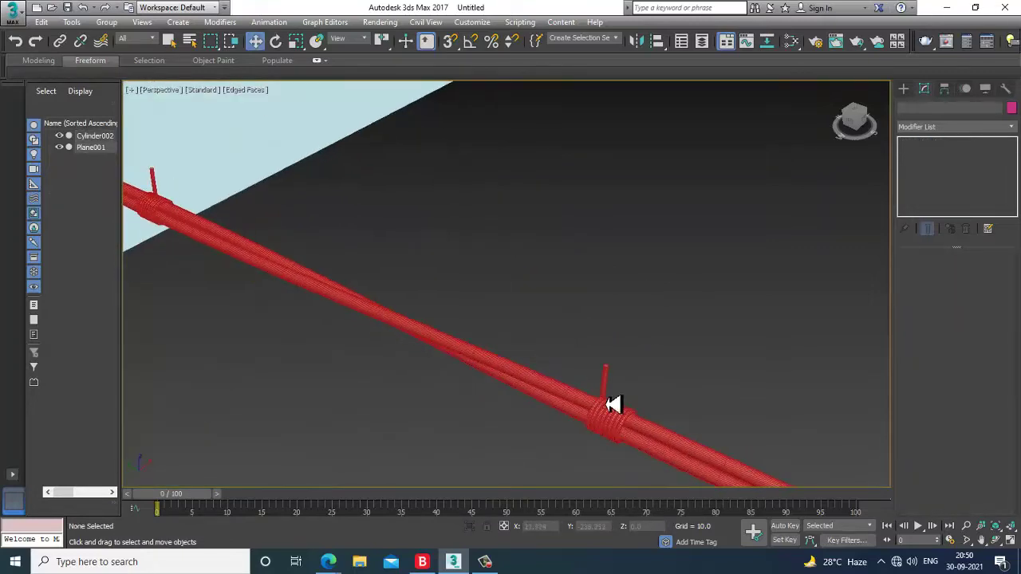
scroll(634, 391, down, 1)
key(F4)
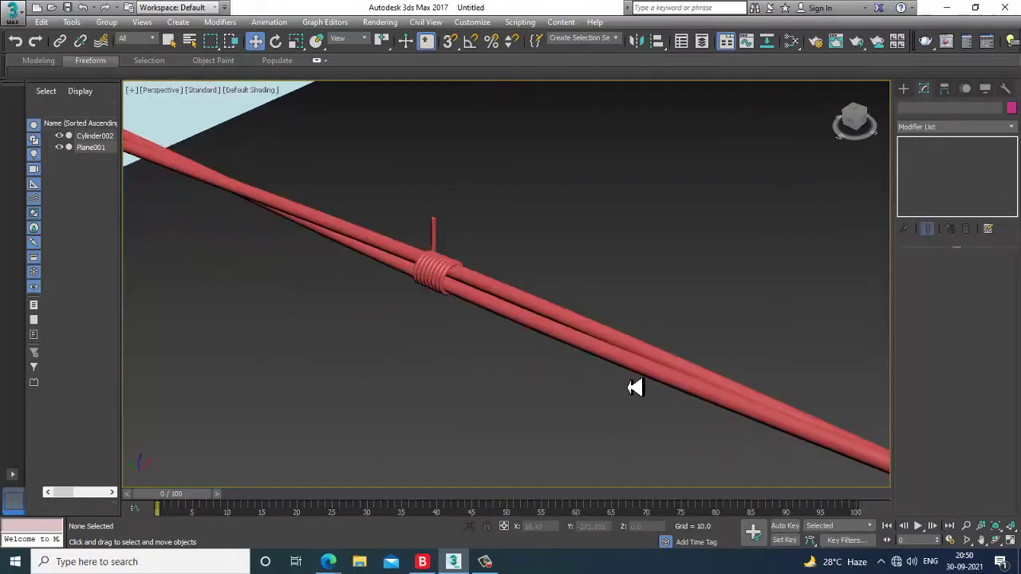
scroll(634, 389, down, 3)
scroll(633, 383, up, 2)
Change the barbed wire's object color to a light grey custom color and deselect it.
drag(588, 269, 710, 423)
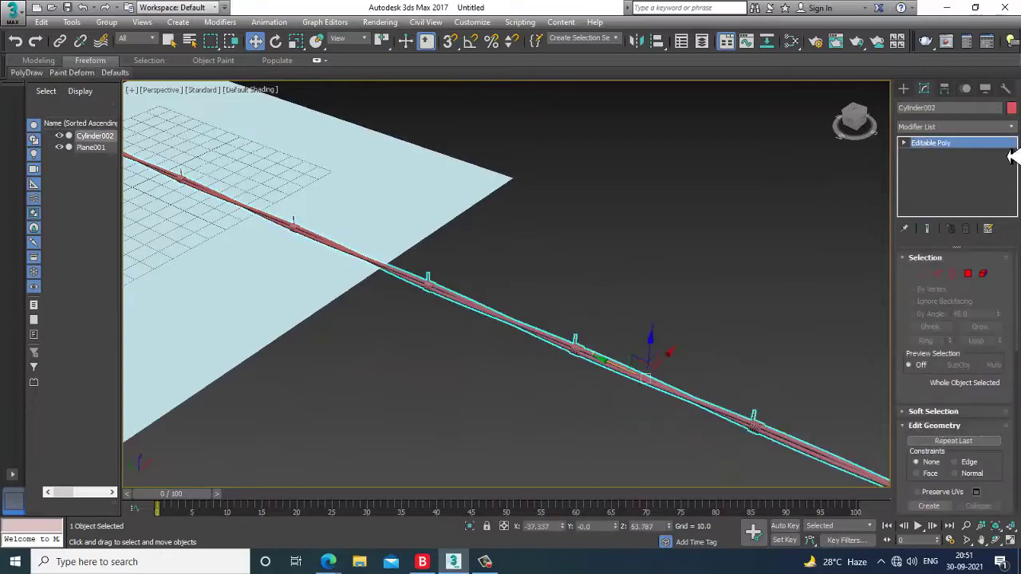
click(1011, 108)
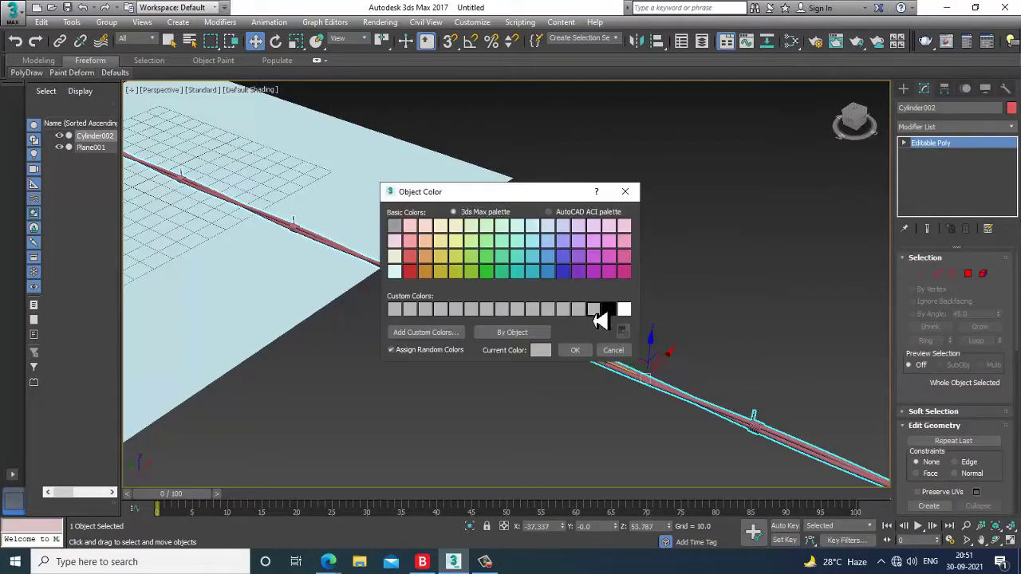
click(574, 351)
click(643, 326)
Draw a helix beside the wire in the Front view, with radii about 3.7 and 3.8 and a height about 4.8.
key(alt+w)
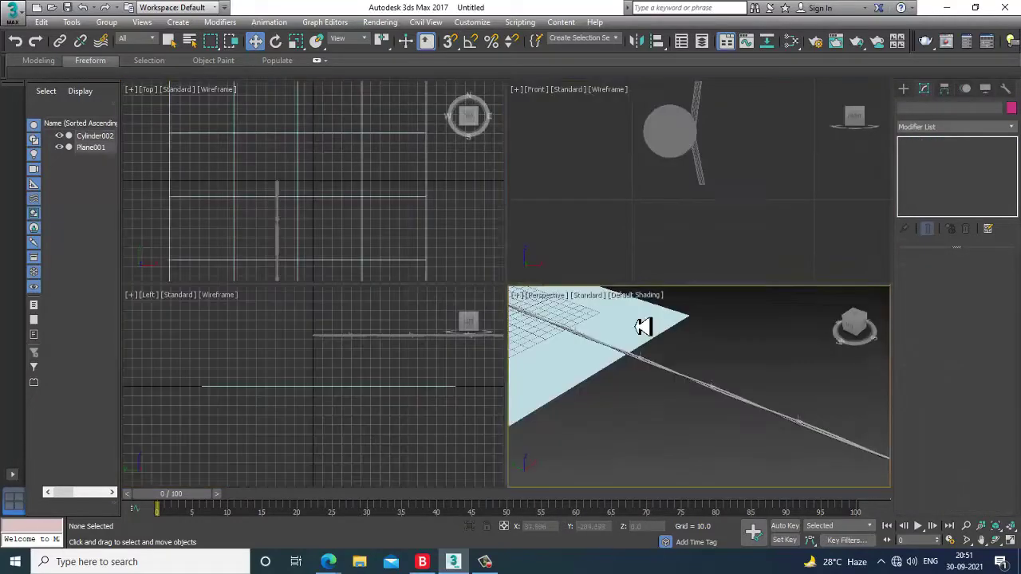
key(alt+w)
click(904, 90)
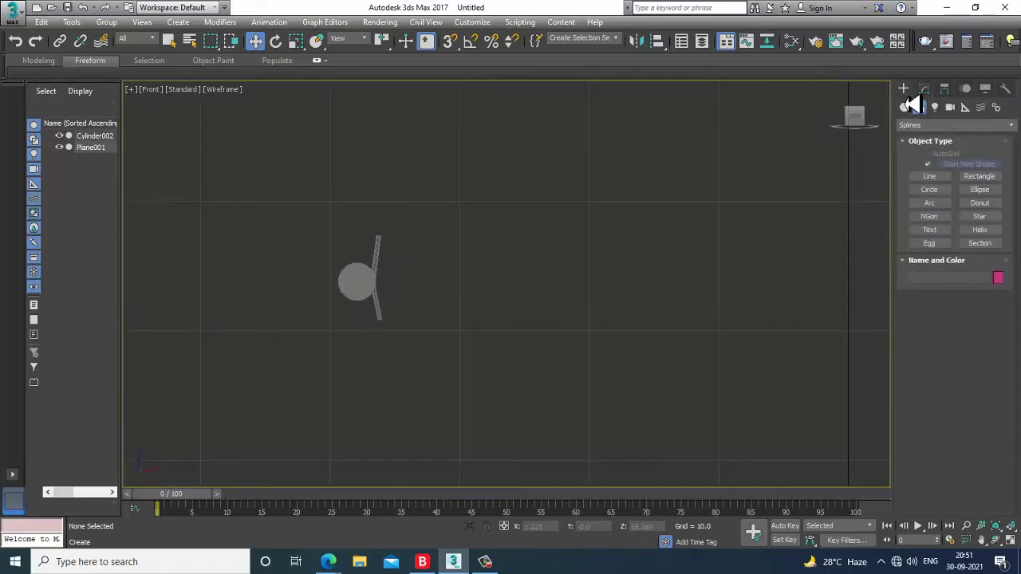
click(980, 230)
drag(567, 295, 597, 331)
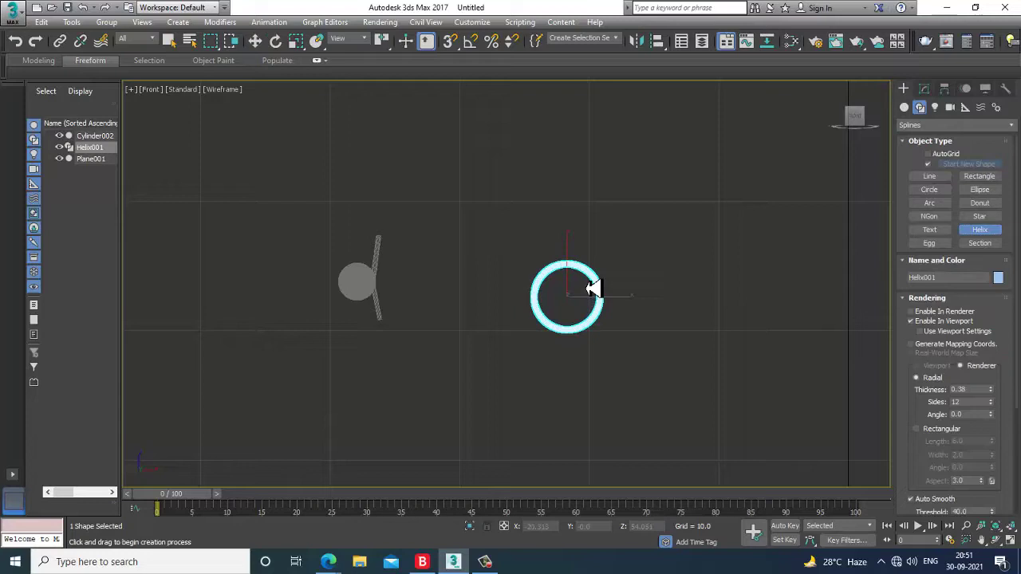
right_click(598, 283)
click(979, 230)
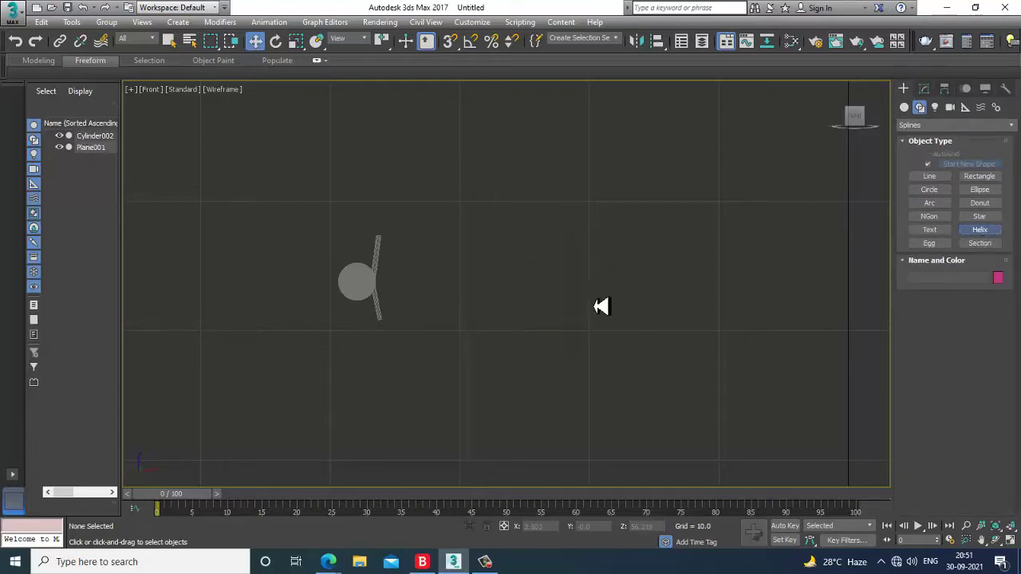
drag(538, 291, 574, 337)
drag(559, 279, 555, 264)
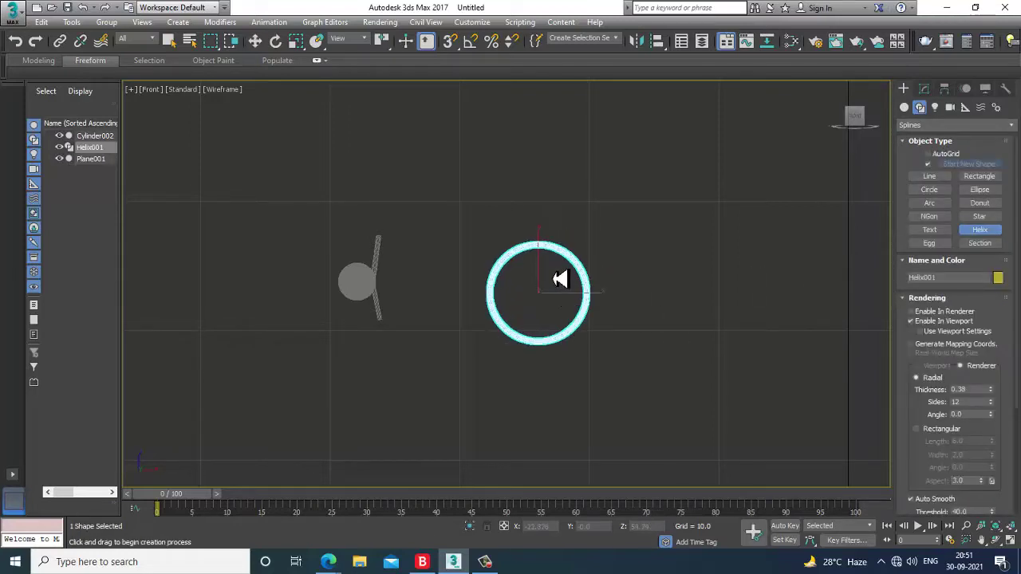
right_click(563, 257)
Increase the new helix's height to 55.285 so its coils spread out alongside the wire.
key(alt+w)
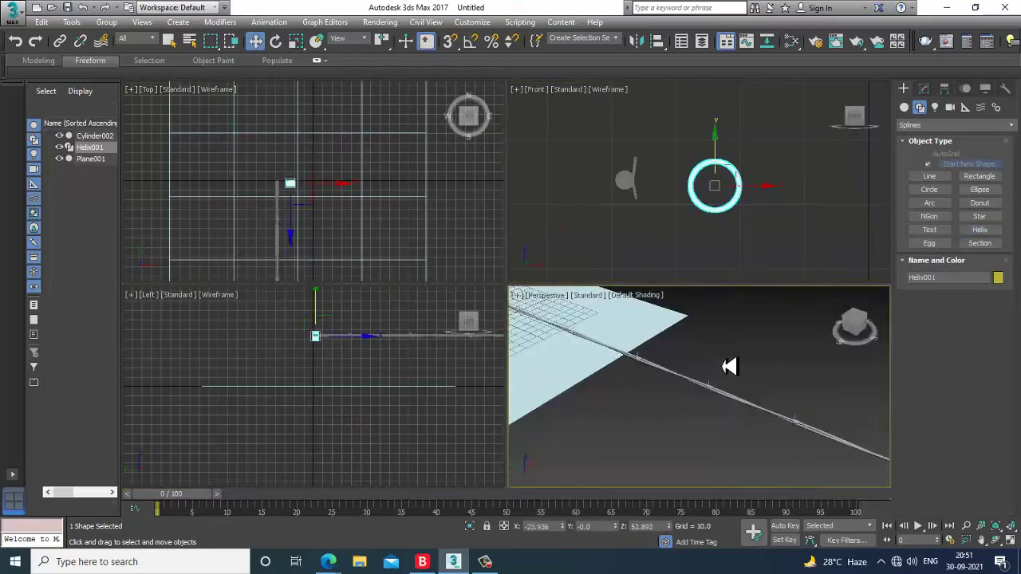
right_click(734, 367)
key(z)
key(alt+w)
alt+middle_drag(688, 348, 709, 347)
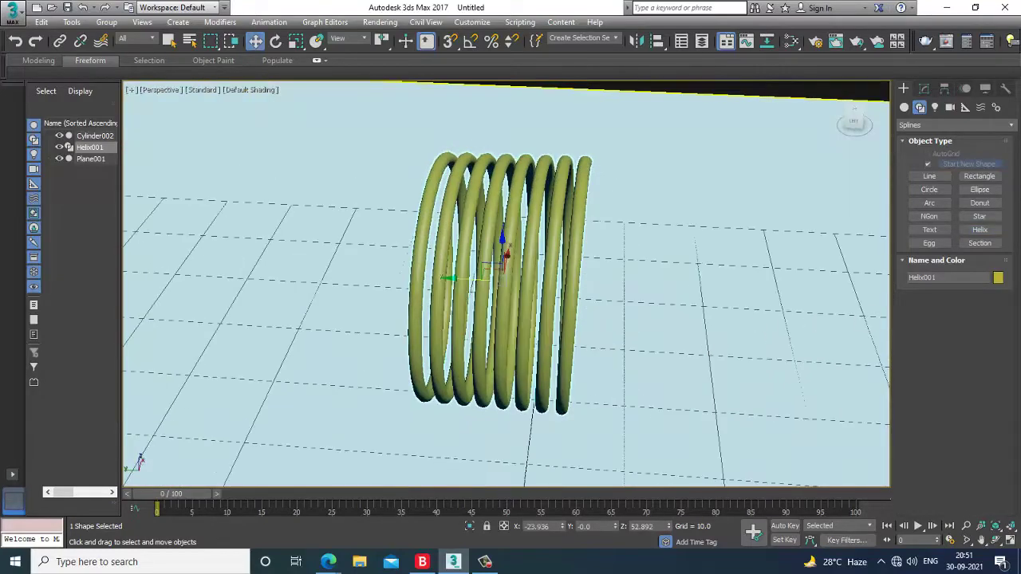
click(925, 89)
drag(937, 448, 931, 253)
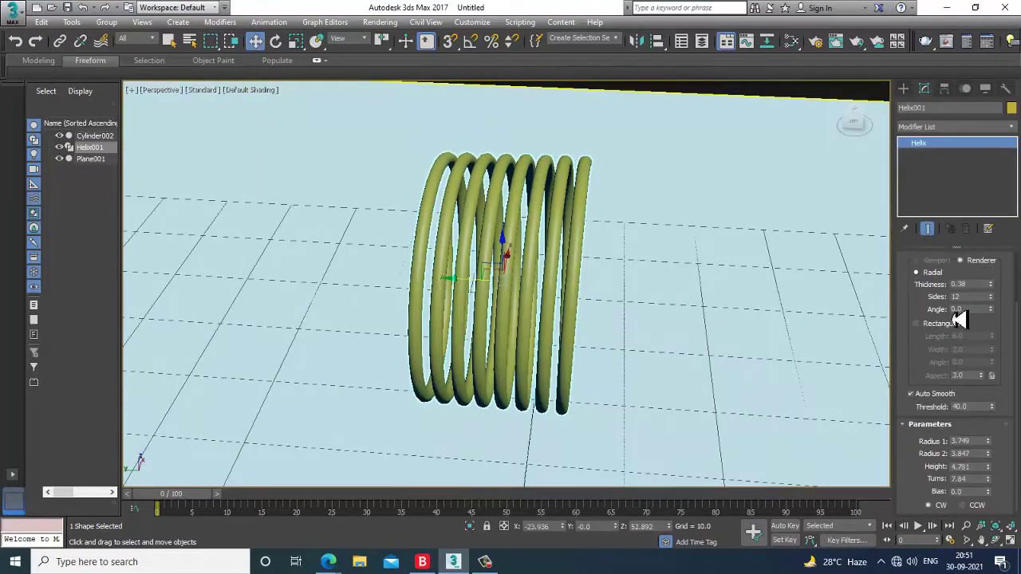
drag(988, 464, 949, 203)
scroll(656, 210, down, 3)
alt+middle_drag(656, 209, 724, 269)
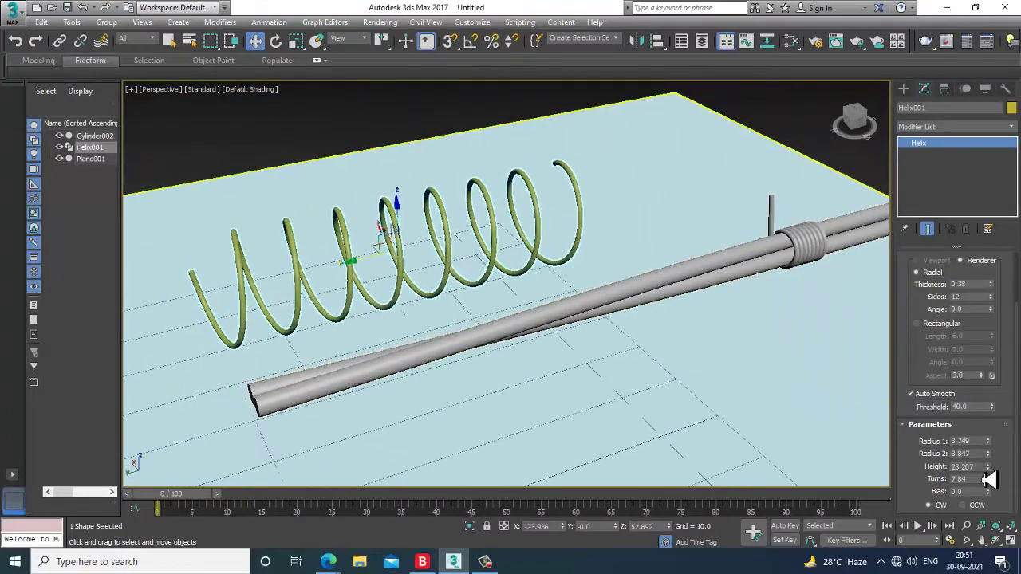
drag(993, 475, 989, 414)
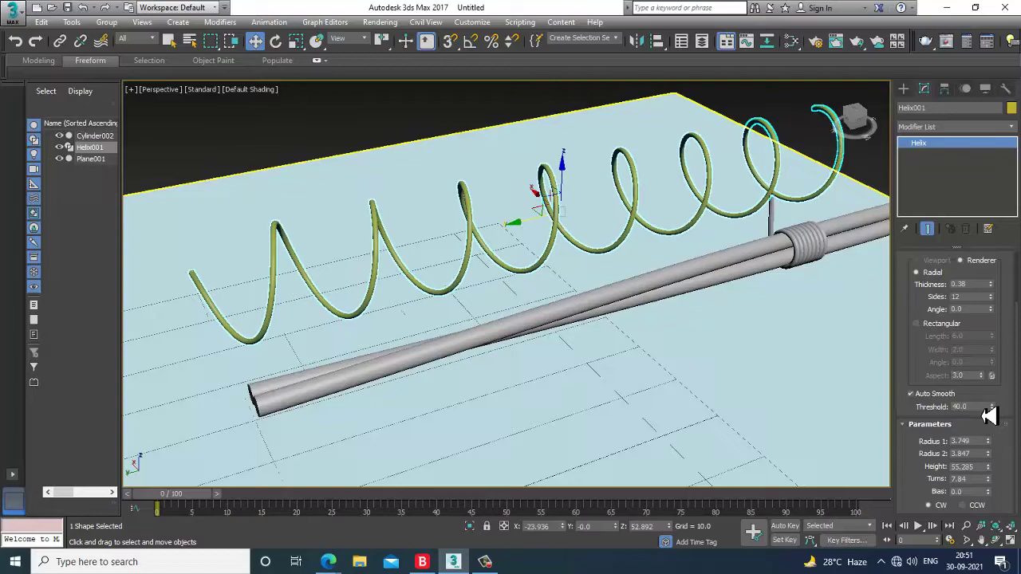
Set the number of turns of the new helix to 11.29.
alt+middle_drag(488, 344, 897, 451)
drag(998, 486, 993, 437)
alt+middle_drag(615, 346, 638, 321)
scroll(638, 322, down, 6)
Apply a TurboSmooth modifier with 1 iteration to the barbed wire mesh.
click(666, 317)
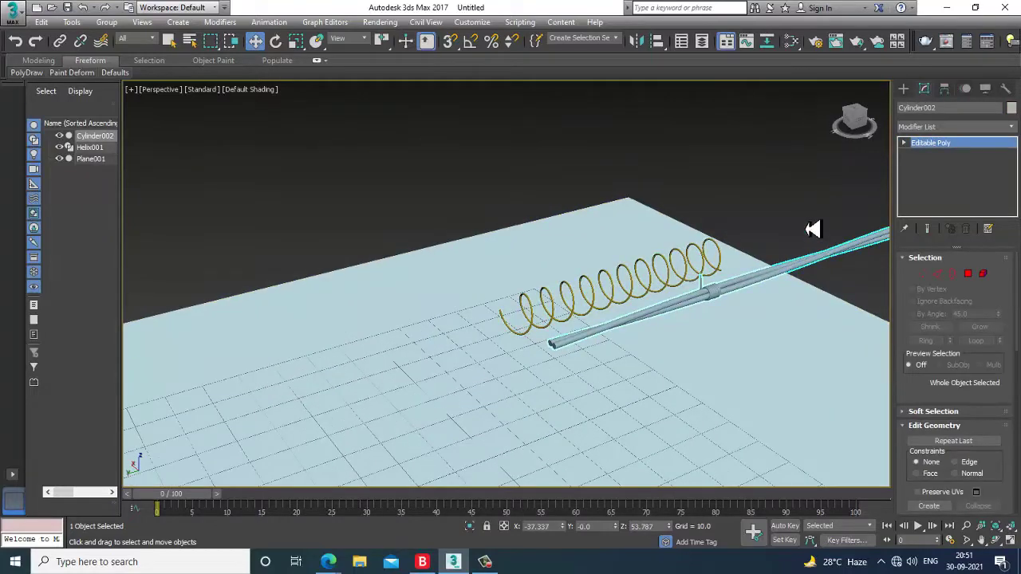
click(953, 127)
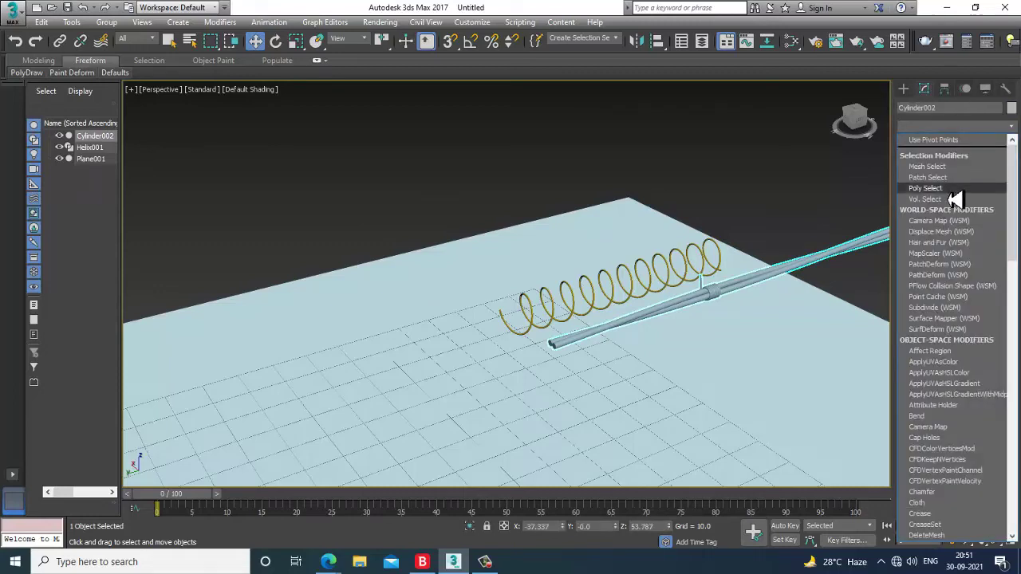
scroll(955, 198, down, 10)
click(957, 353)
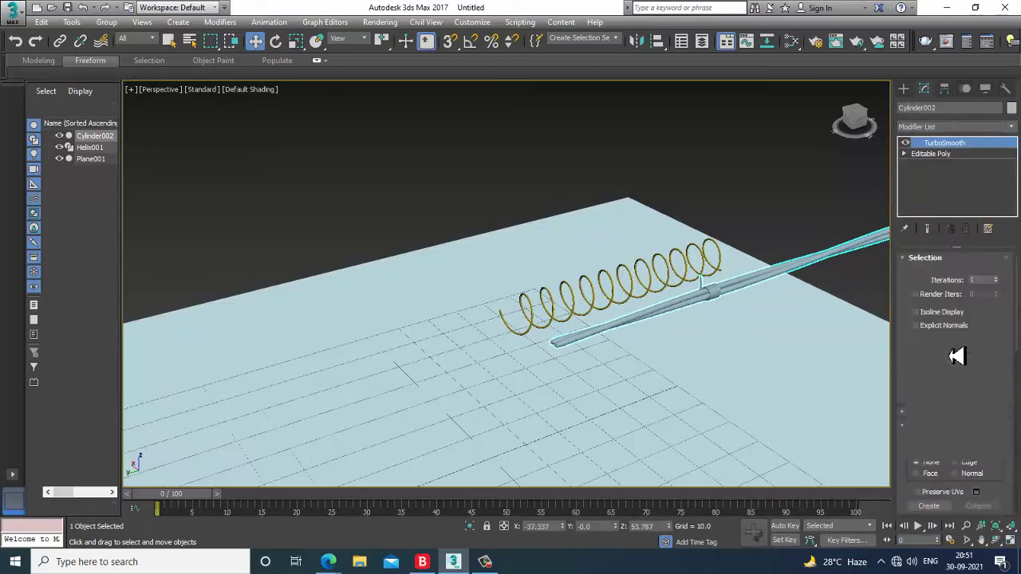
middle_drag(723, 287, 654, 309)
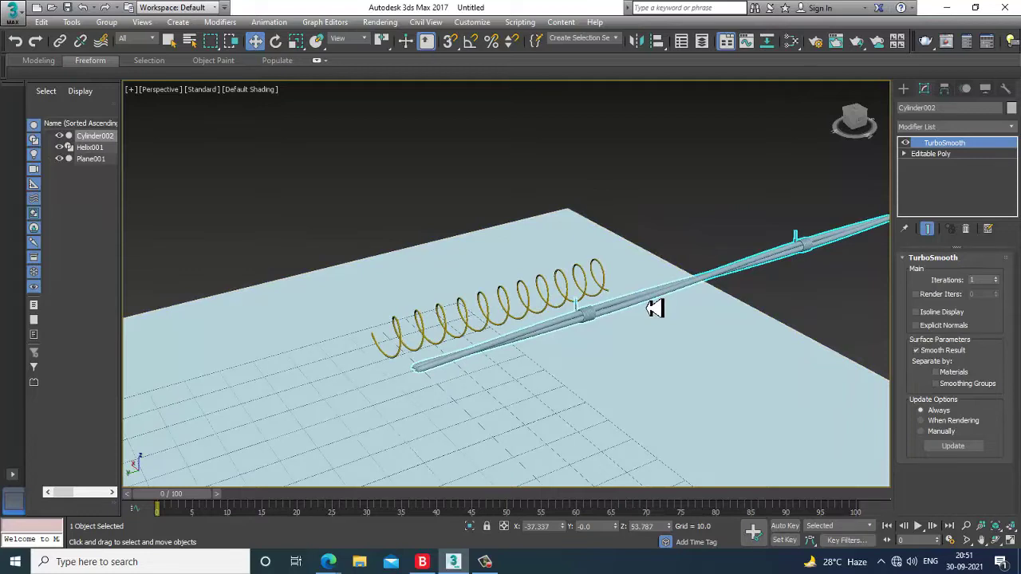
Convert the smoothed barbed wire to Editable Poly.
click(726, 276)
click(727, 276)
right_click(729, 278)
mouse_move(788, 398)
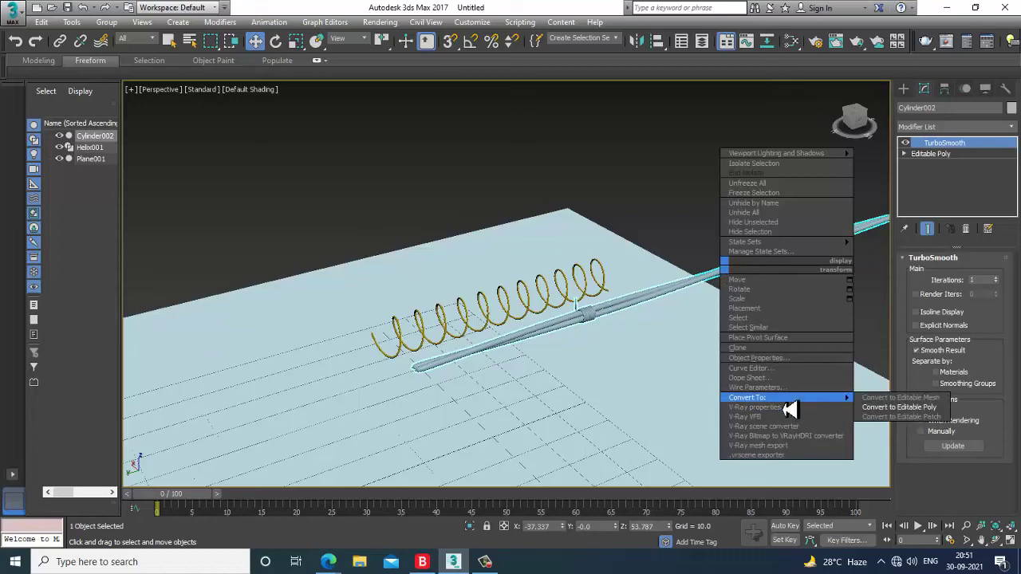
click(903, 411)
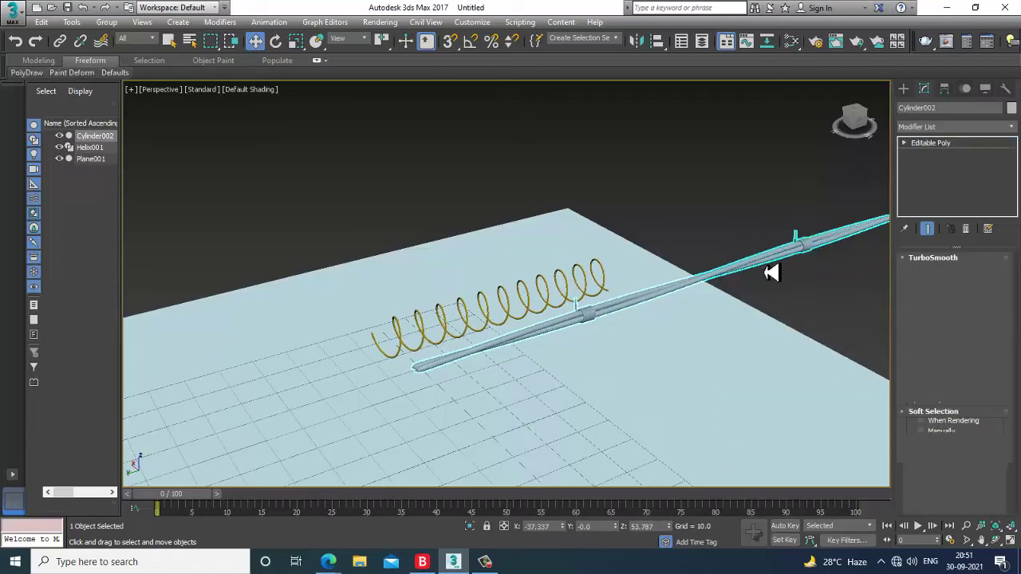
Disable Enable In Viewport for the new helix so it displays as a plain spline.
scroll(767, 265, up, 10)
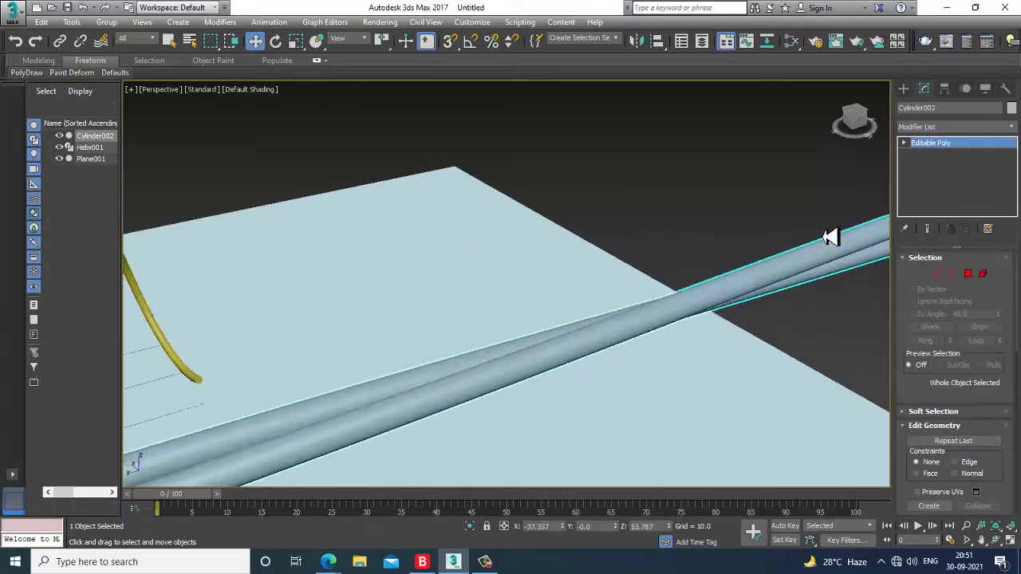
click(540, 168)
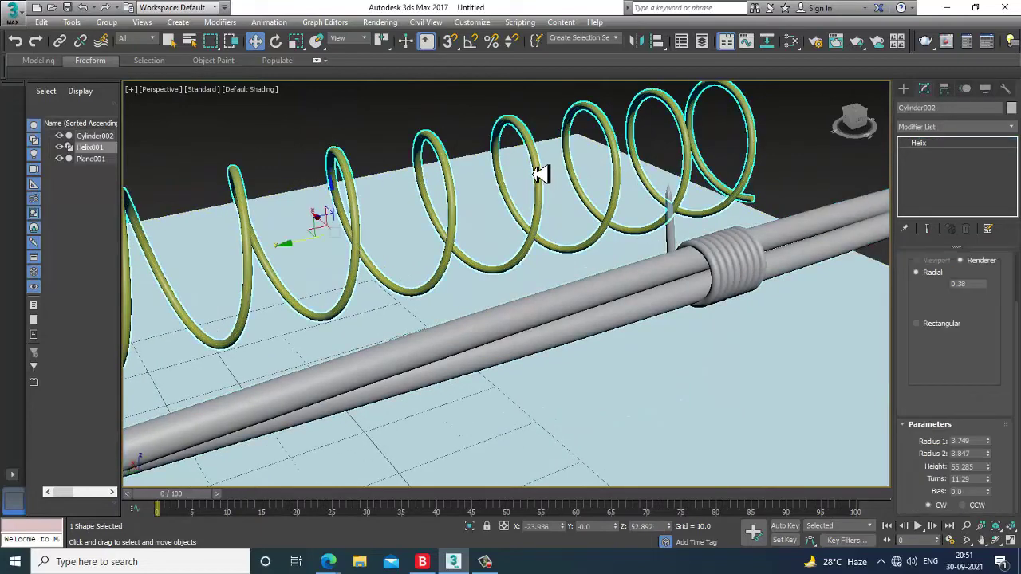
scroll(933, 308, up, 2)
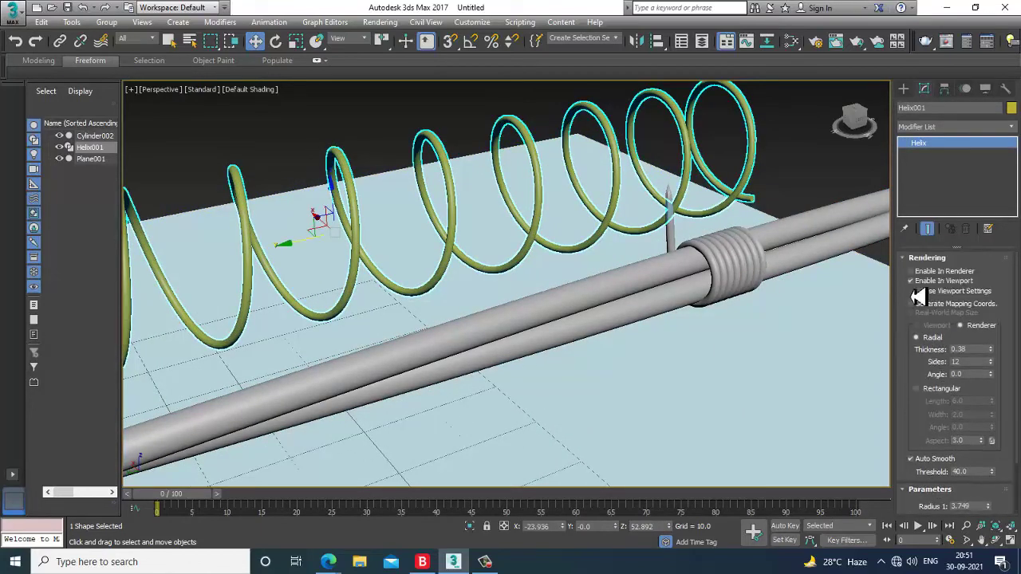
click(910, 281)
Apply the PathDeform (WSM) modifier to the barbed wire and pick Helix001 as its path.
click(779, 246)
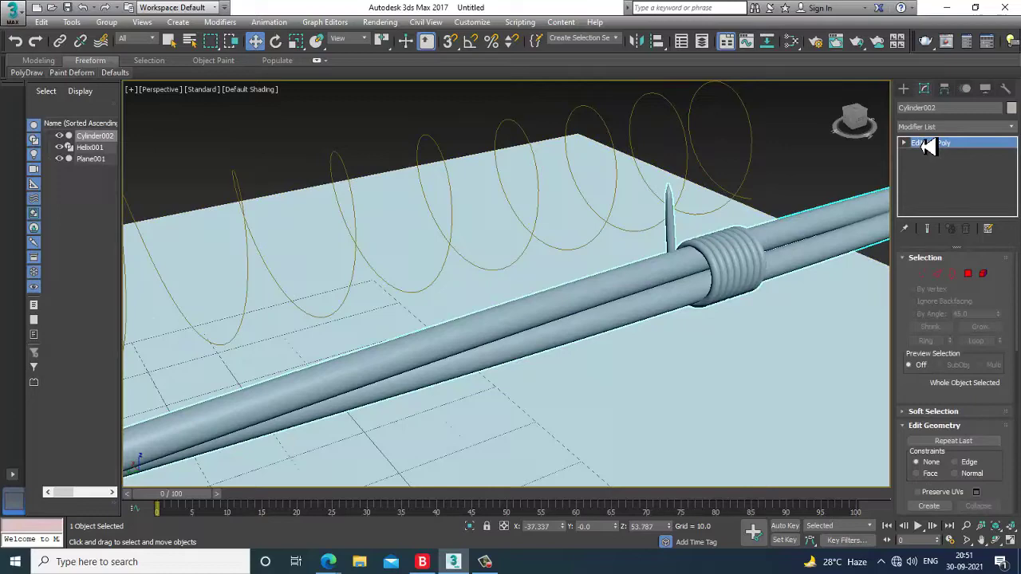
click(976, 128)
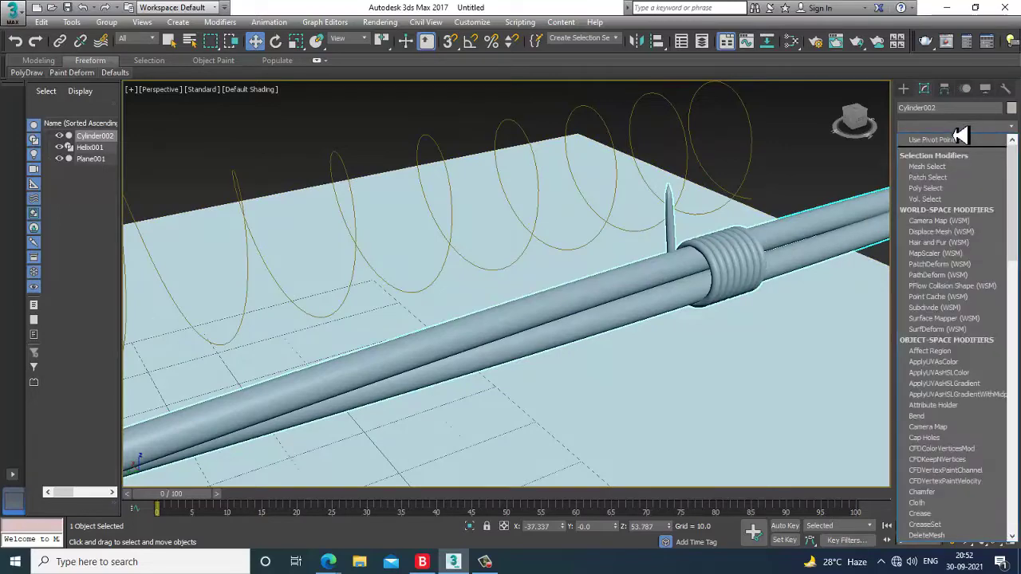
scroll(955, 231, down, 4)
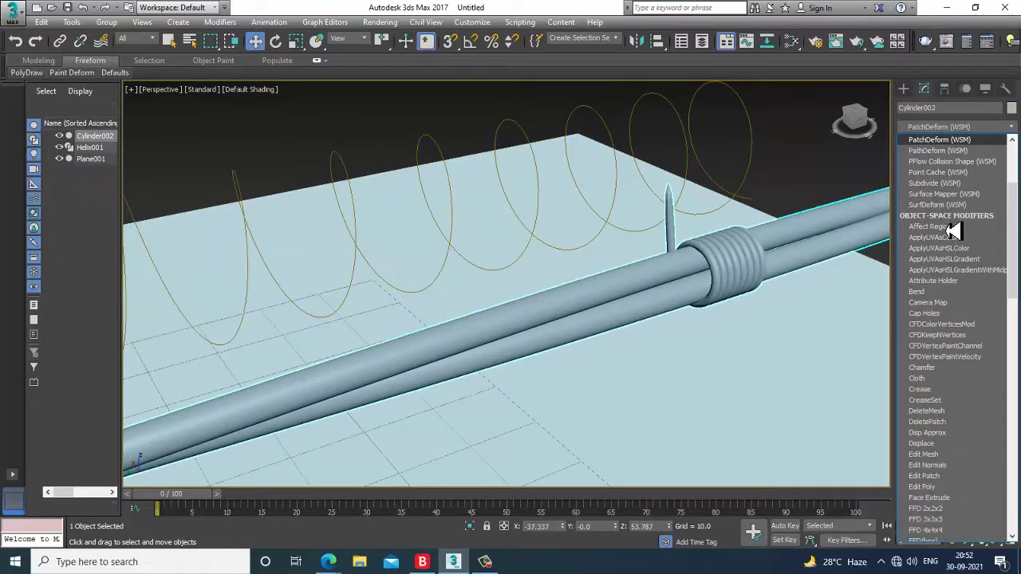
click(986, 152)
click(961, 294)
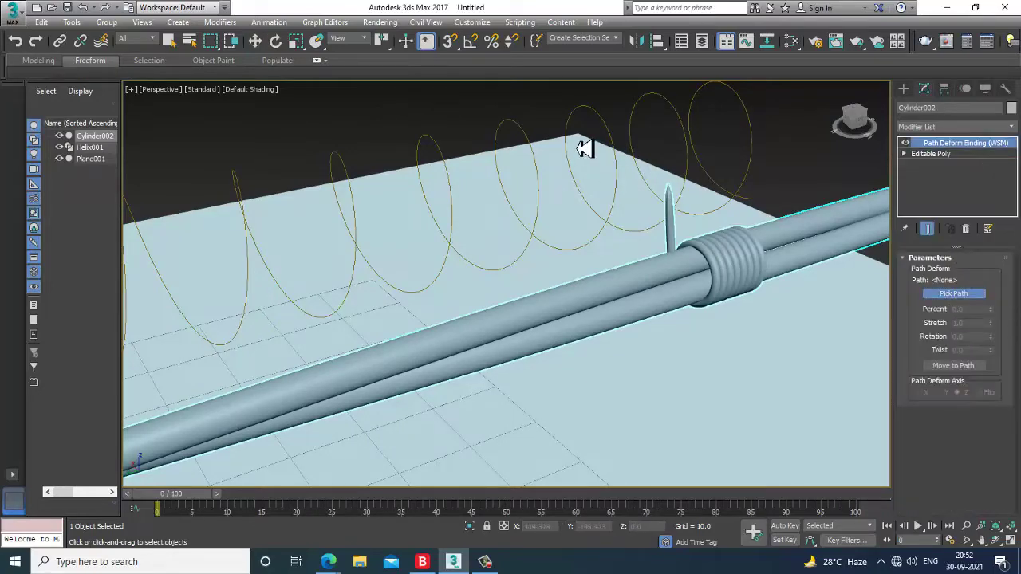
click(641, 135)
Move the path-deformed barbed wire onto its helix path.
scroll(608, 188, down, 15)
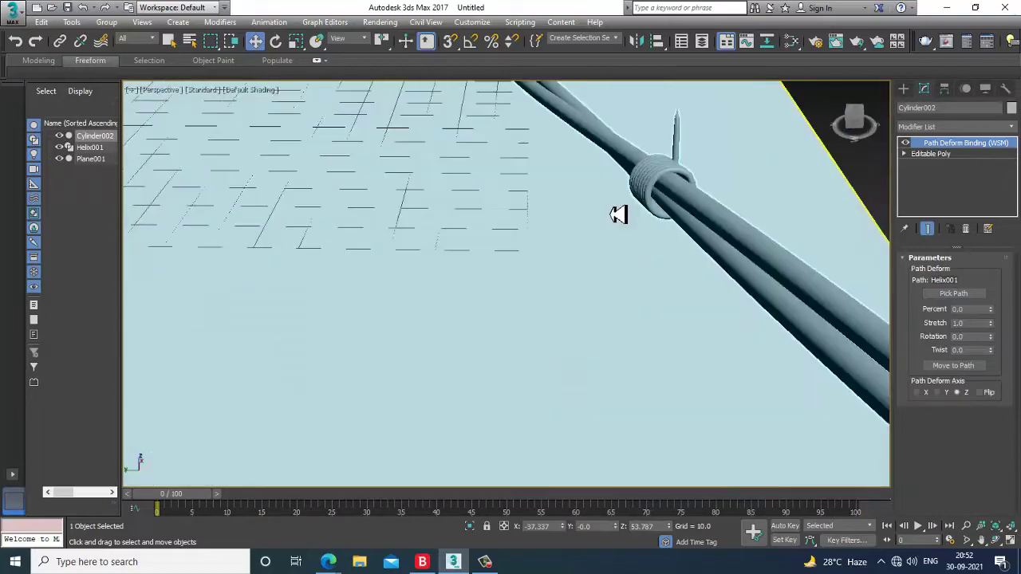
alt+middle_drag(626, 211, 550, 243)
click(952, 366)
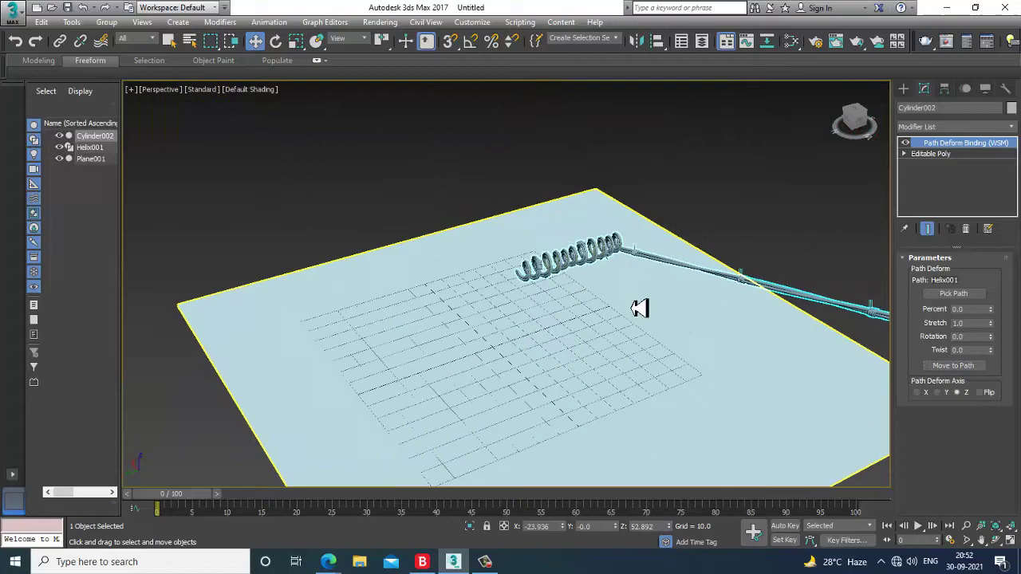
Undo moving the barbed wire onto the helix path and remove its Path Deform Binding modifier.
scroll(558, 285, up, 8)
middle_drag(682, 285, 675, 285)
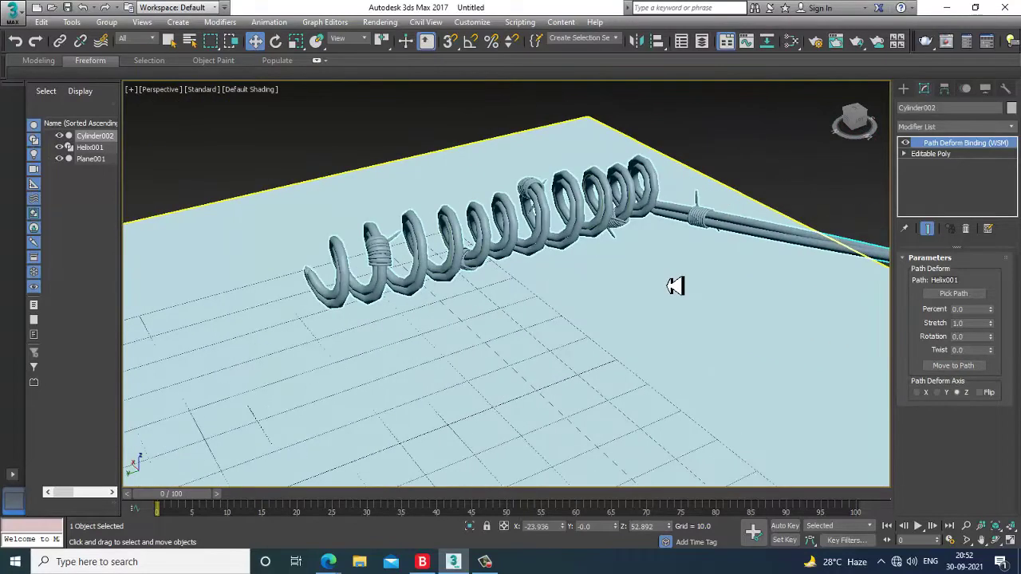
key(ctrl+z)
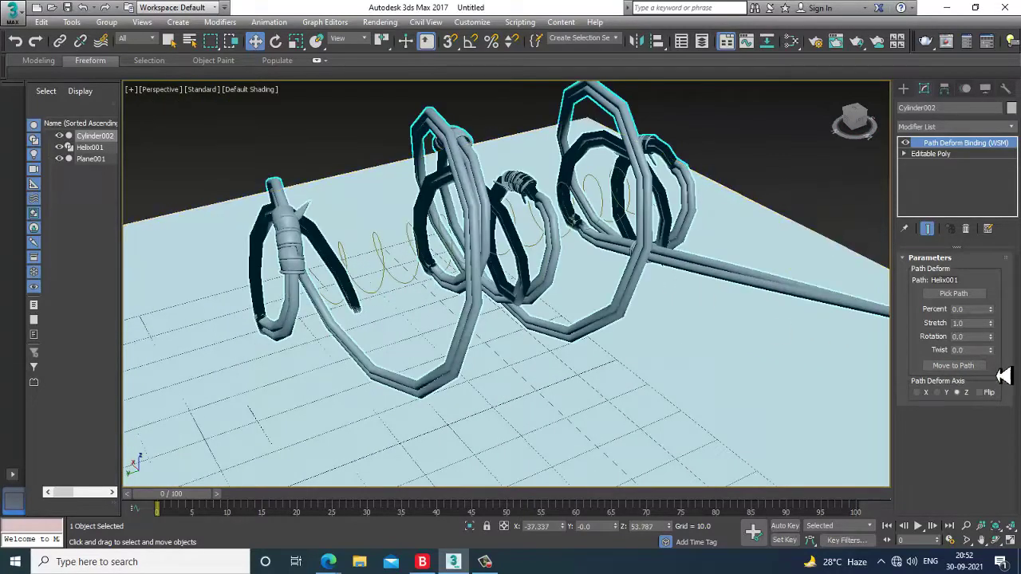
click(966, 229)
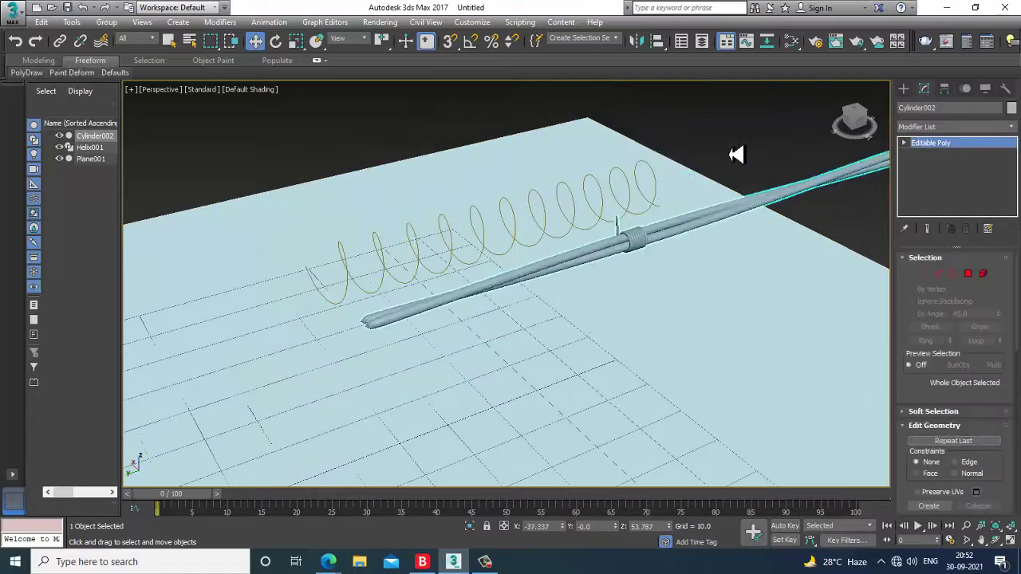
Scale the straight barbed wire down uniformly to roughly the helix's length and move it alongside the helix.
click(721, 157)
click(665, 194)
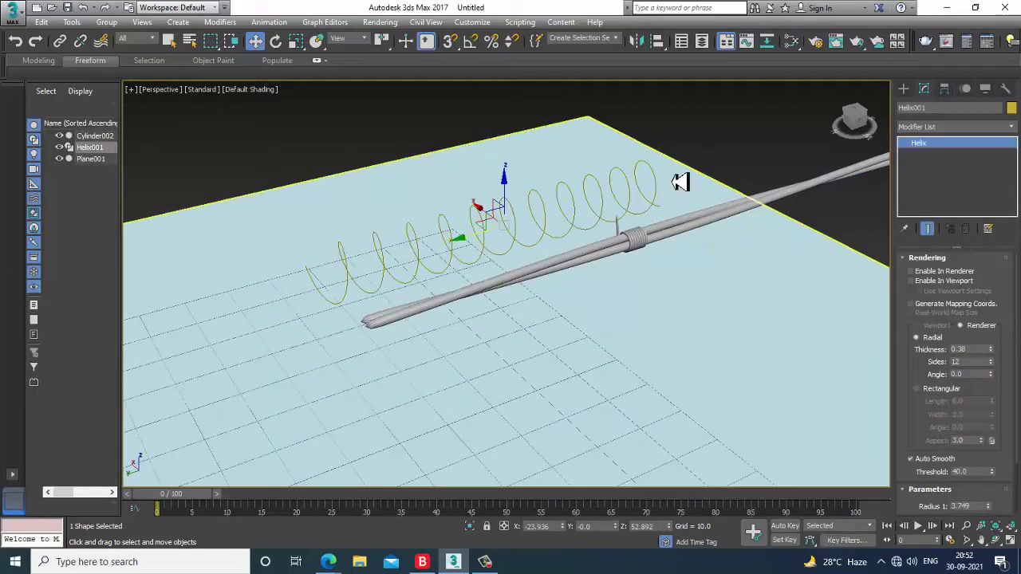
click(774, 205)
scroll(650, 226, down, 3)
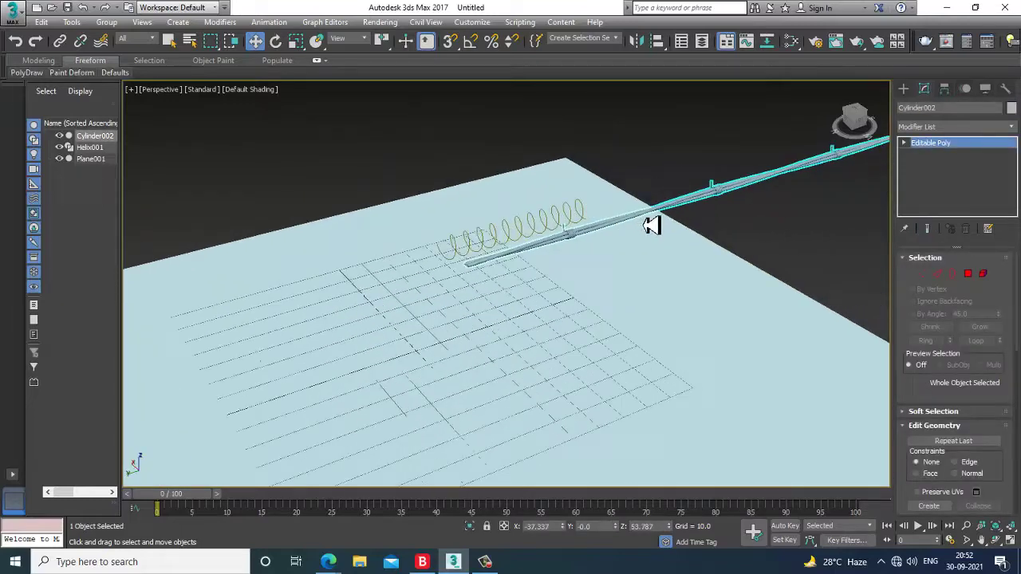
key(r)
scroll(650, 226, down, 4)
drag(541, 283, 629, 402)
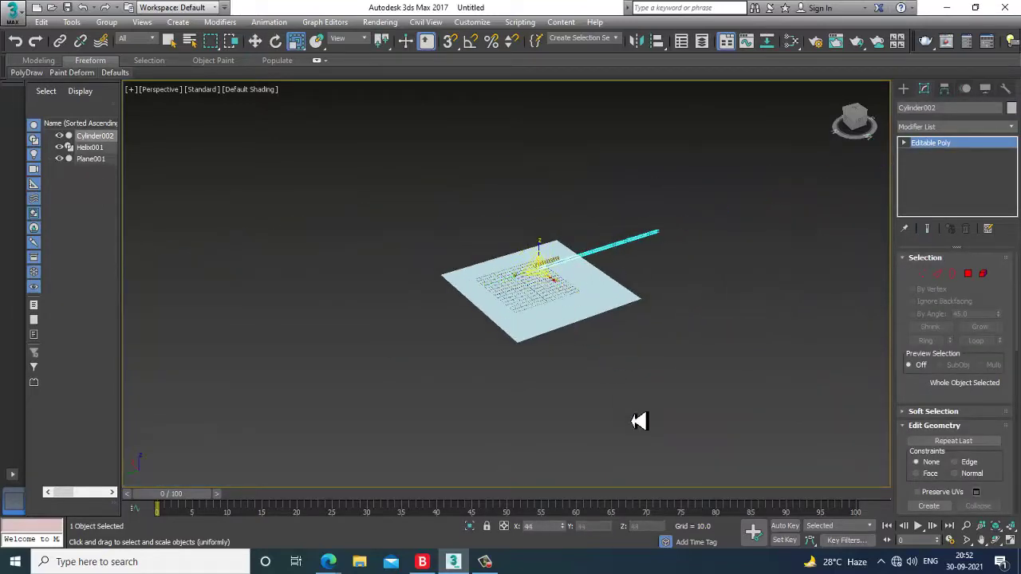
scroll(553, 340, up, 10)
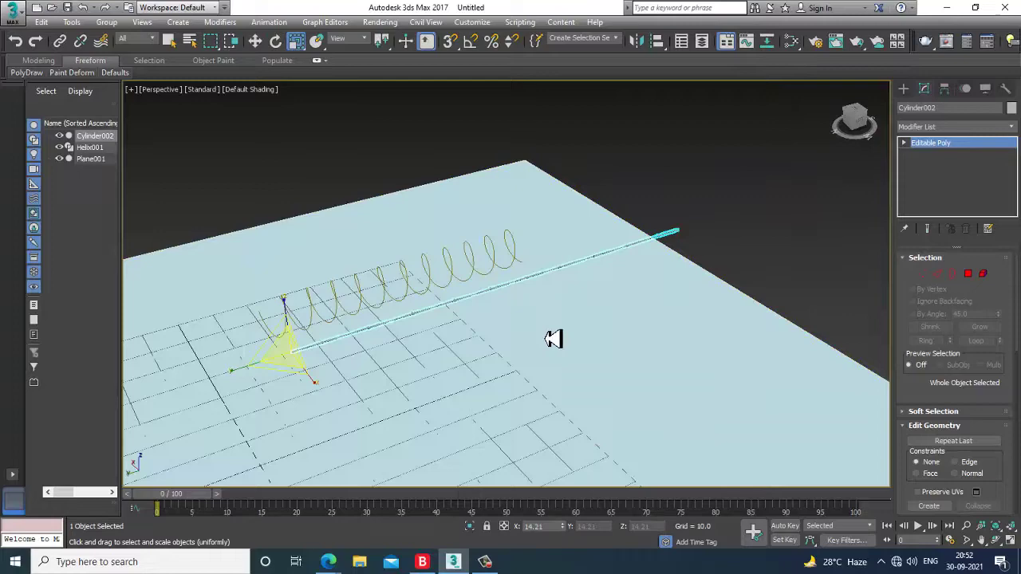
scroll(517, 298, down, 6)
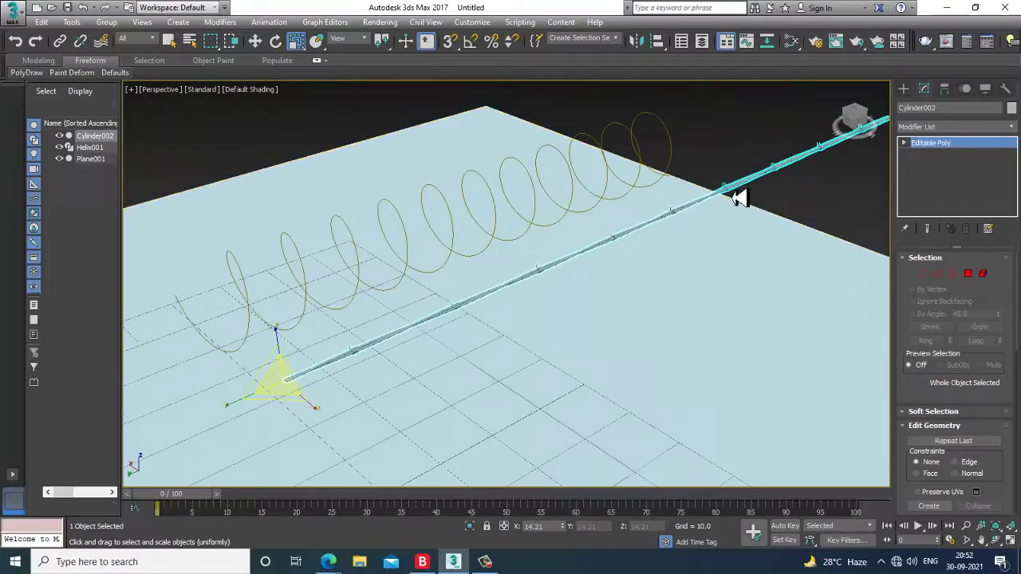
drag(289, 401, 354, 439)
key(w)
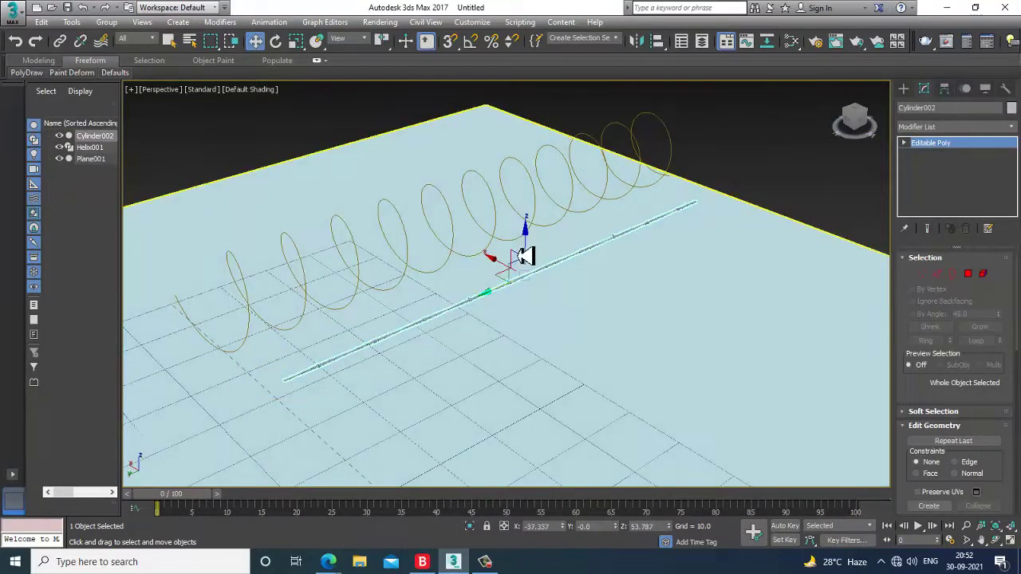
drag(501, 271, 658, 212)
Apply the PathDeform (WSM) modifier to the scaled-down barbed wire and pick Helix001 as its path.
click(951, 128)
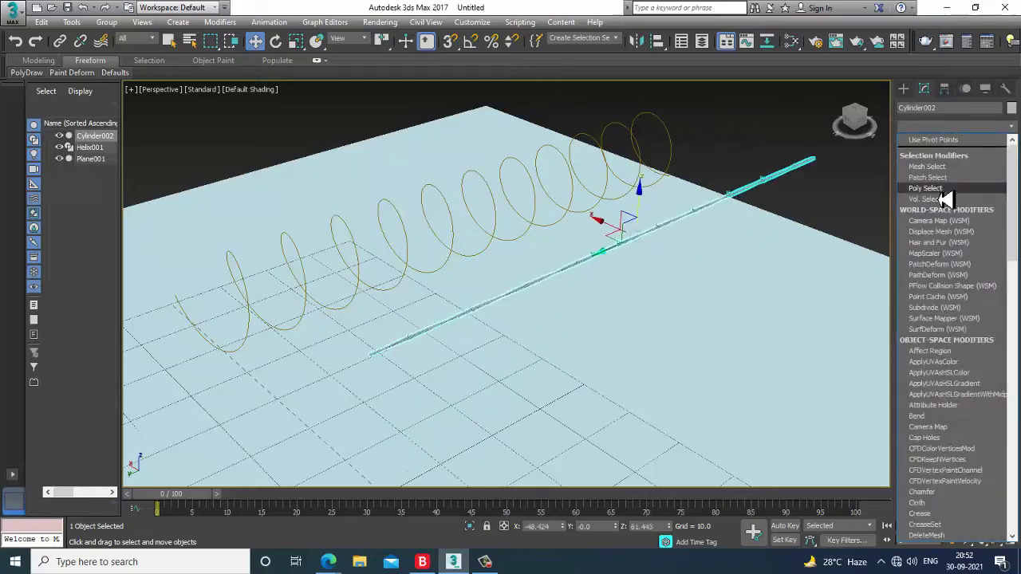
key(p)
key(p)
click(951, 140)
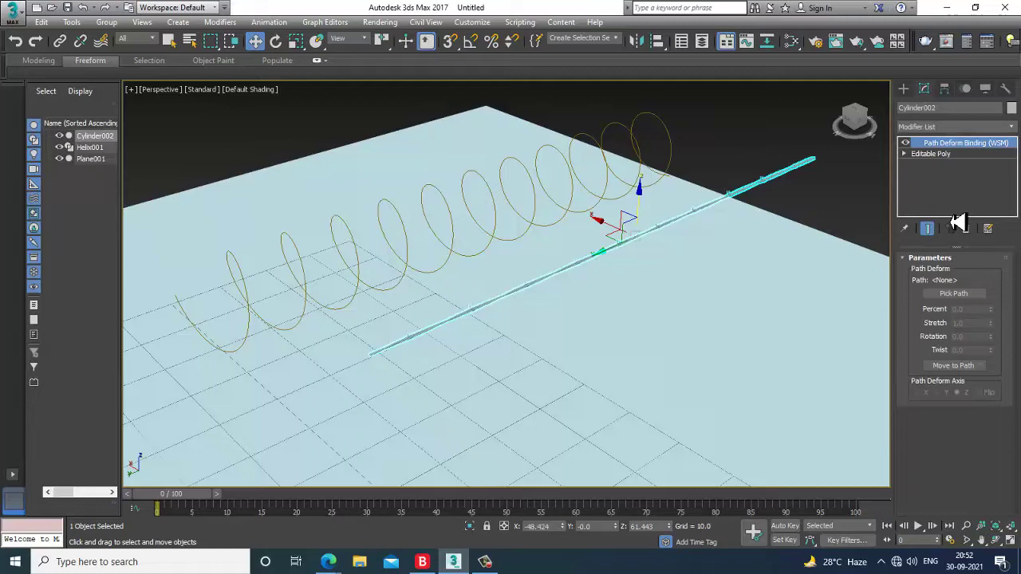
click(955, 293)
click(675, 155)
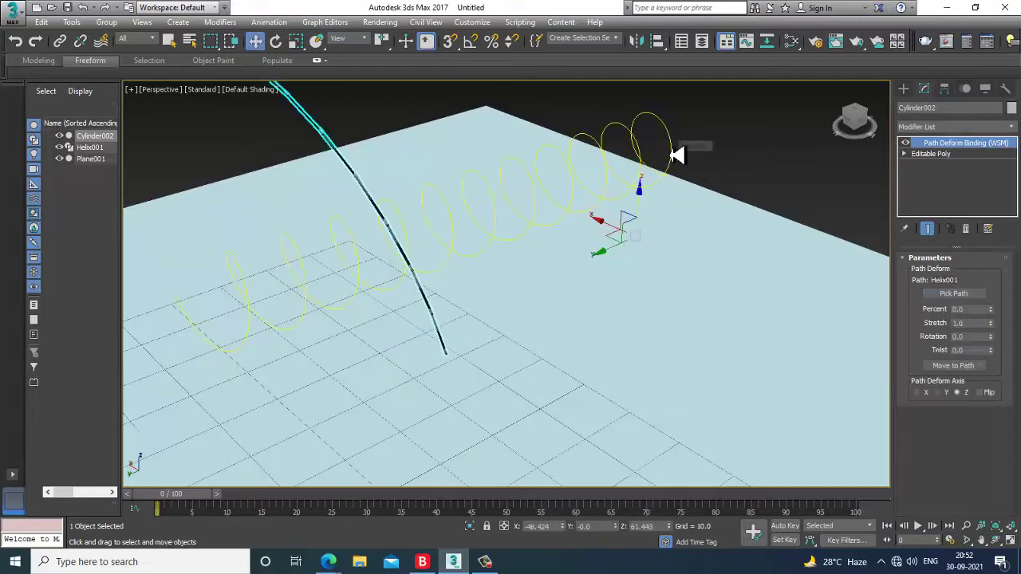
Set the path deform Percent to 58 and move the barbed wire onto its helix path.
middle_drag(567, 209, 658, 246)
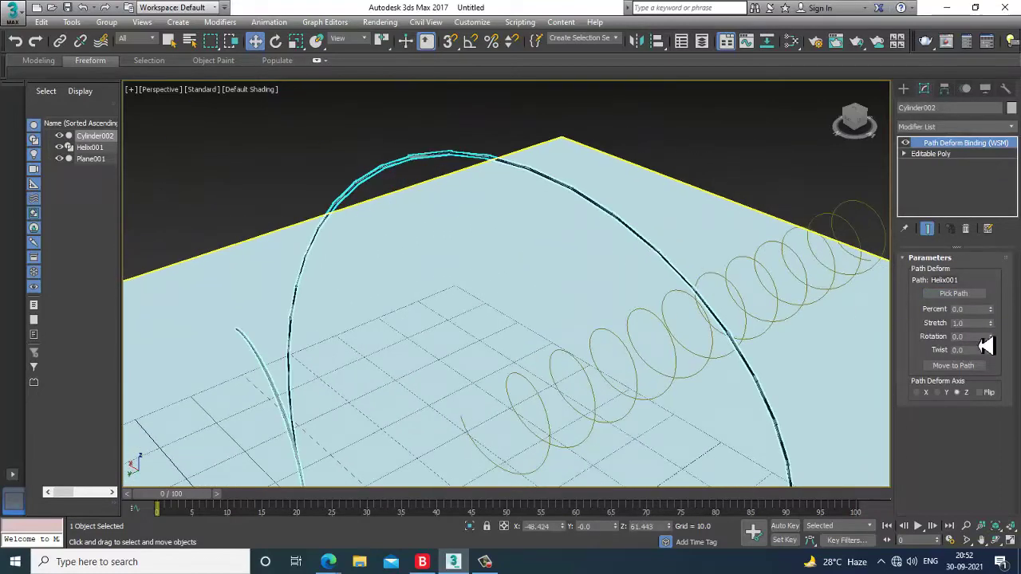
scroll(560, 282, up, 3)
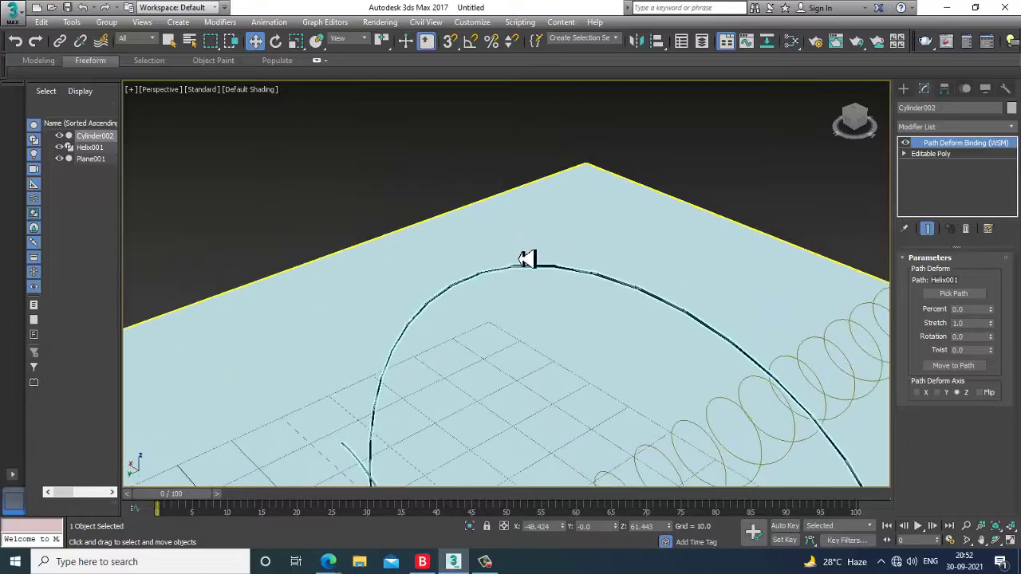
scroll(522, 256, up, 3)
scroll(528, 242, down, 5)
alt+middle_drag(574, 276, 519, 276)
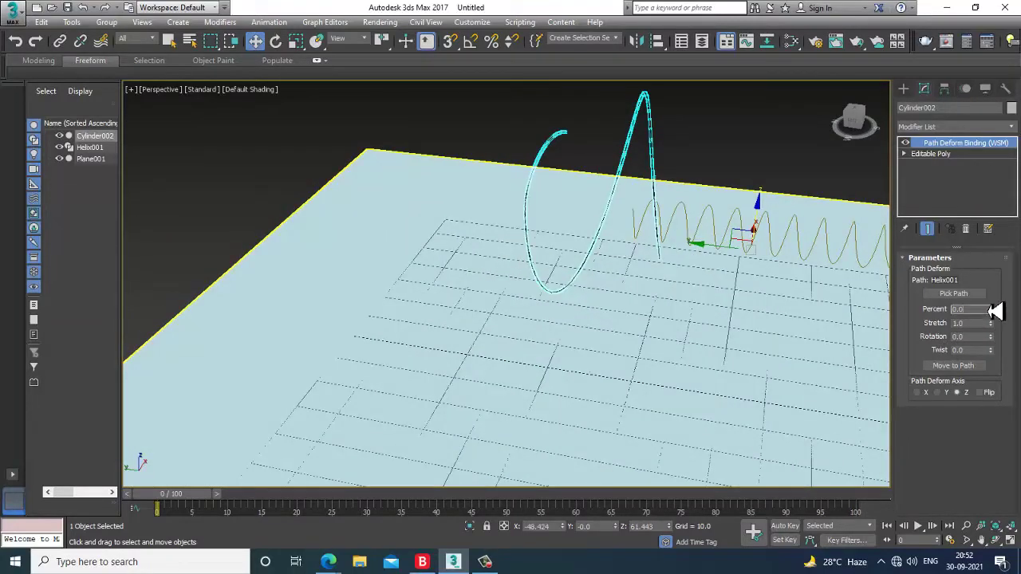
drag(996, 317, 984, 243)
alt+middle_drag(734, 264, 630, 264)
scroll(676, 255, up, 4)
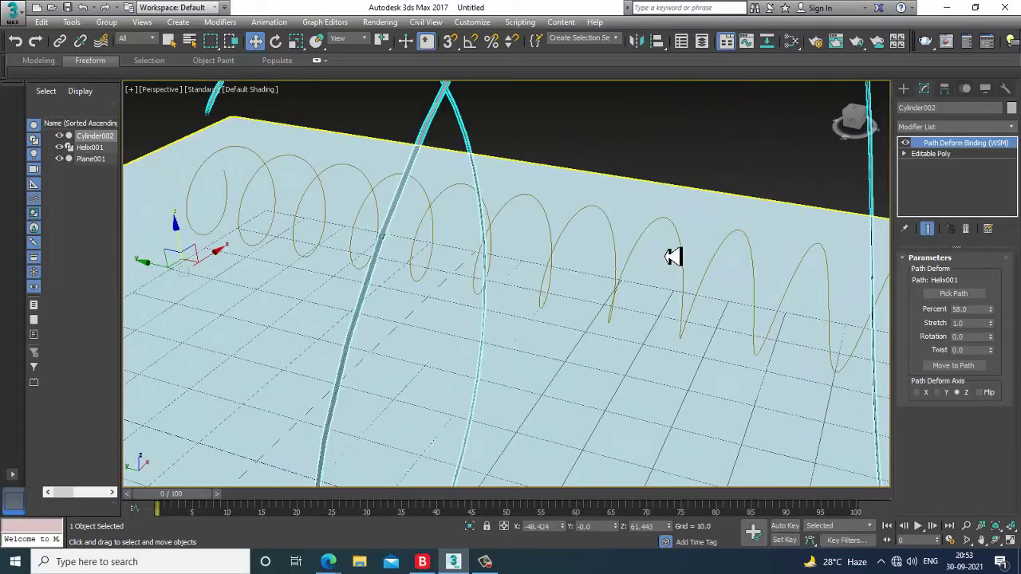
click(961, 367)
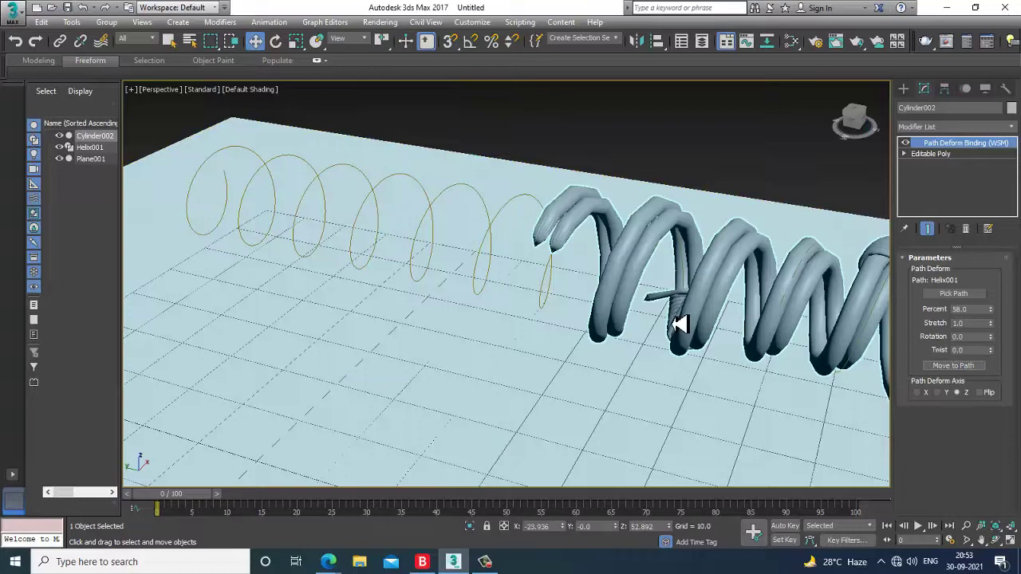
scroll(686, 319, down, 10)
scroll(606, 231, up, 10)
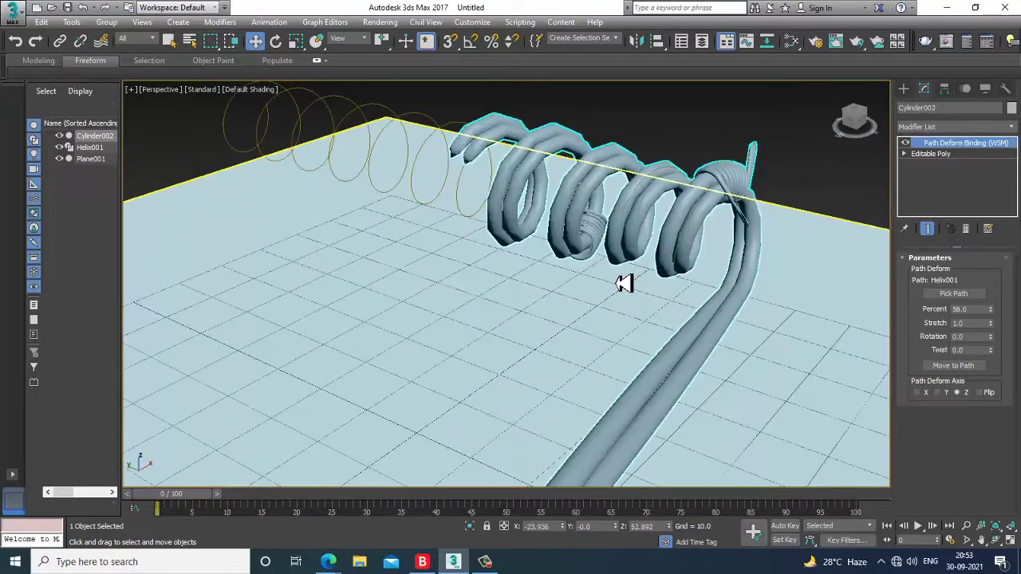
Remove the Path Deform Binding modifier from the barbed wire and delete the small helix.
click(965, 228)
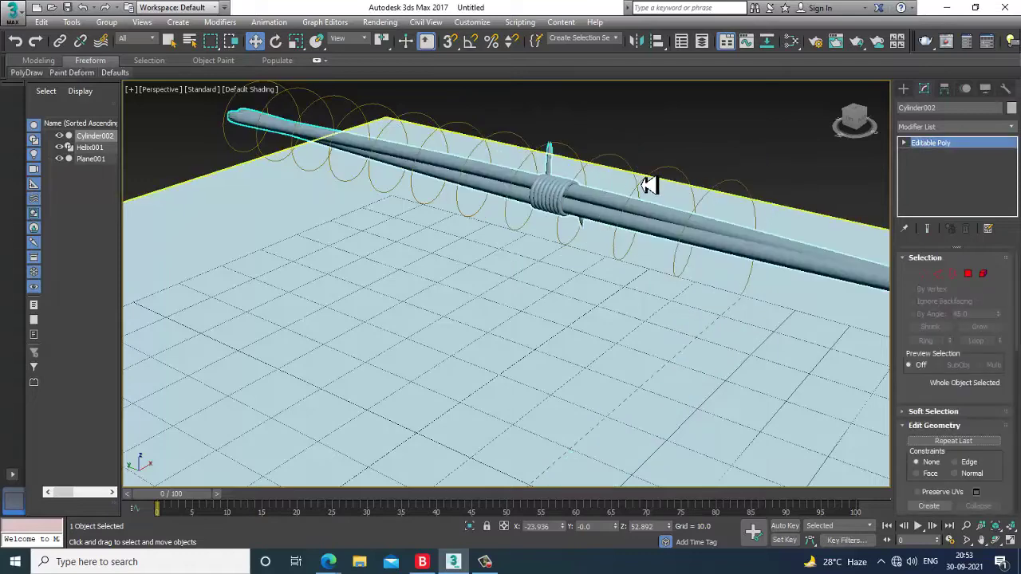
click(634, 171)
scroll(683, 205, down, 6)
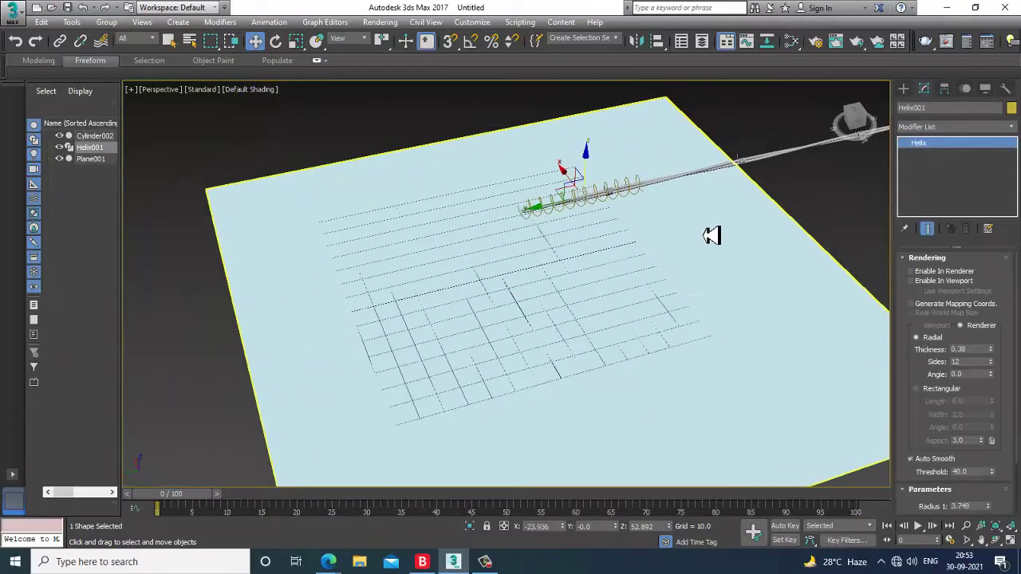
key(Delete)
Draw a new Helix spline in the Front view with a radius of about 26 and a height of about 17.
click(907, 94)
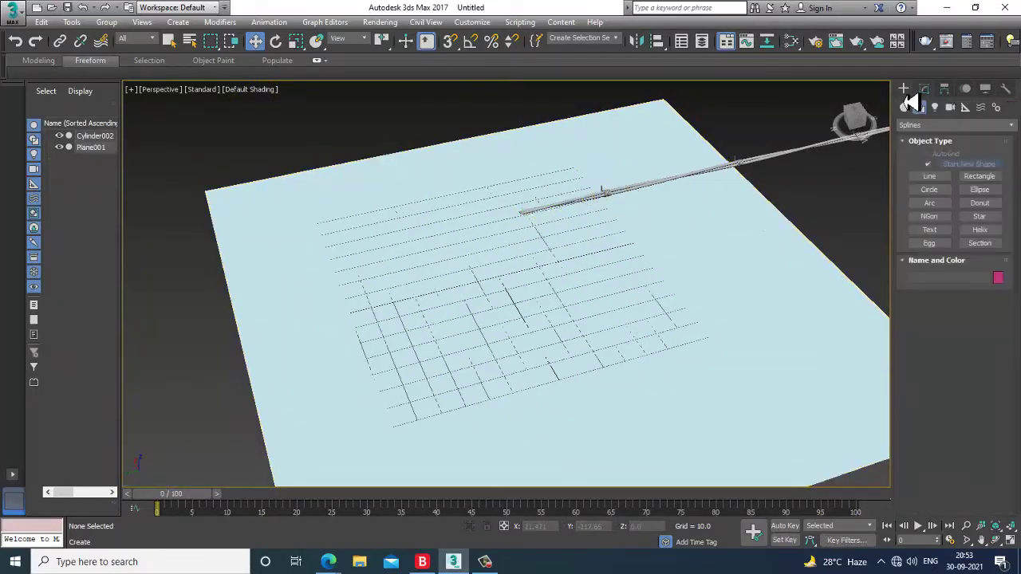
click(980, 232)
key(alt+w)
right_click(649, 151)
key(alt+w)
scroll(574, 220, down, 5)
drag(566, 238, 610, 286)
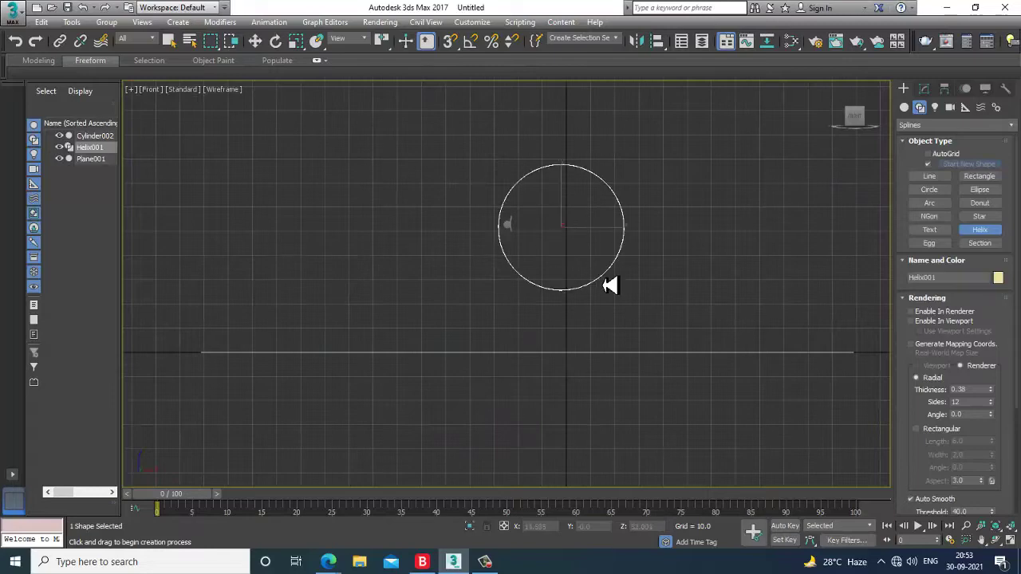
right_click(609, 235)
key(alt+w)
right_click(736, 354)
key(alt+w)
middle_drag(709, 342, 716, 345)
Scale the new helix up uniformly and increase its Height to about 285.
click(923, 88)
key(r)
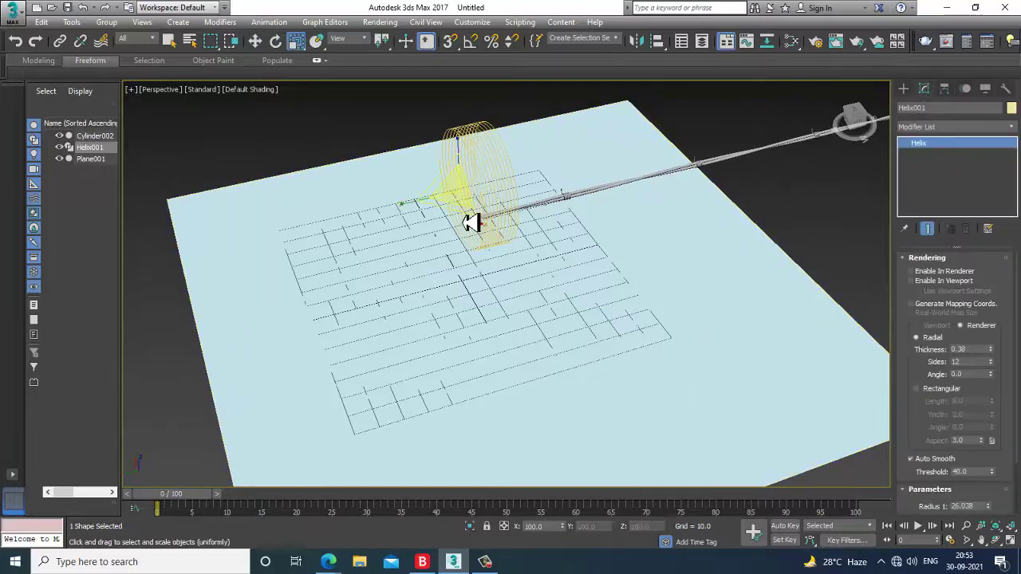
drag(474, 202, 401, 104)
key(w)
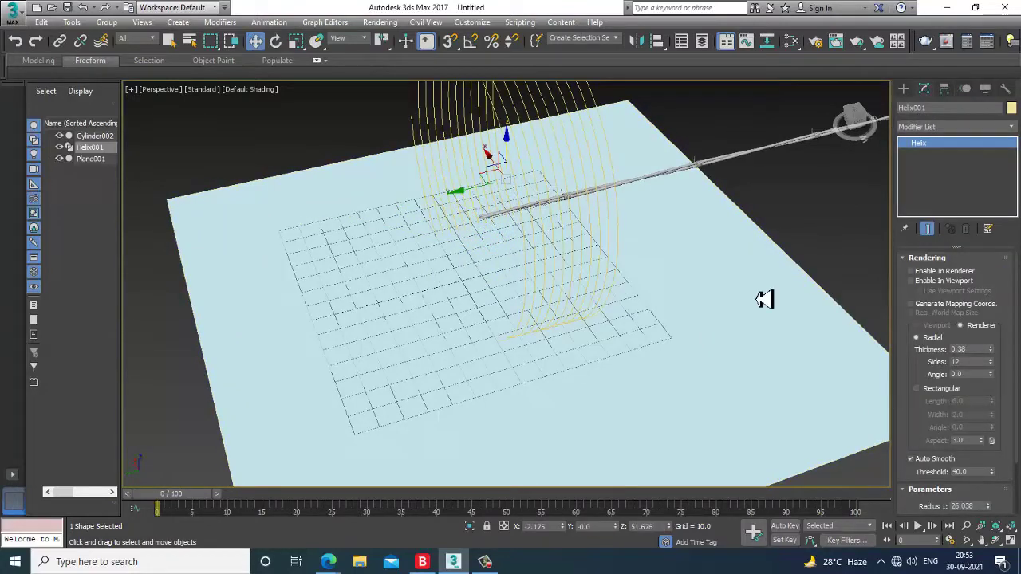
drag(933, 406, 930, 343)
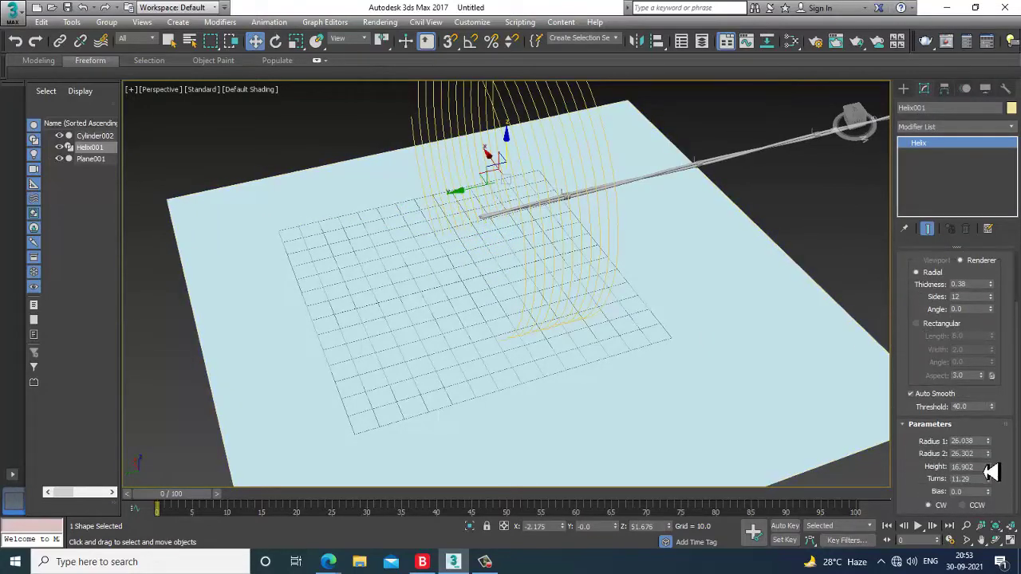
drag(991, 470, 923, 549)
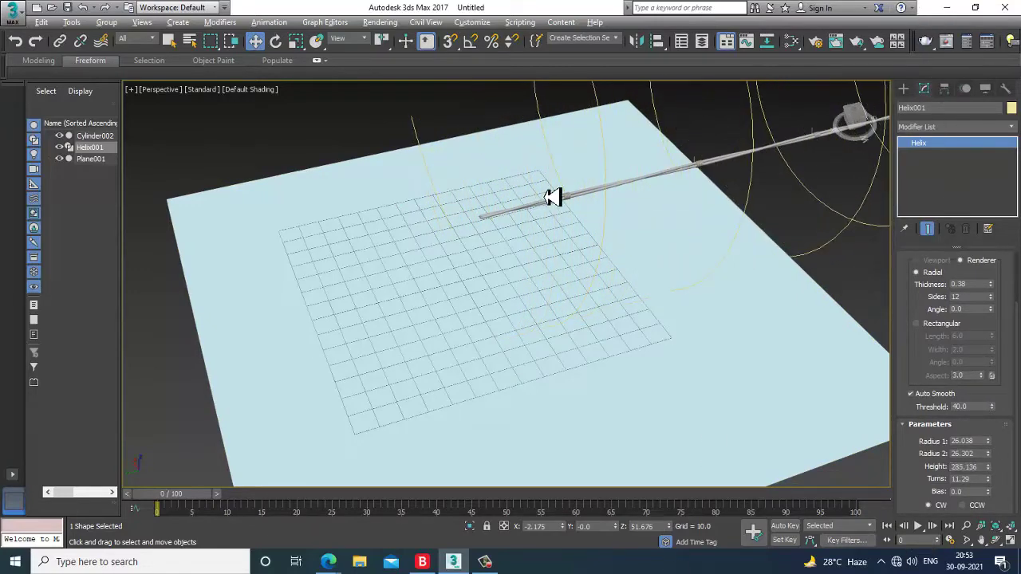
Apply the PathDeform (WSM) modifier to the barbed wire and pick the new large helix as its path.
alt+middle_drag(543, 197, 656, 273)
click(651, 262)
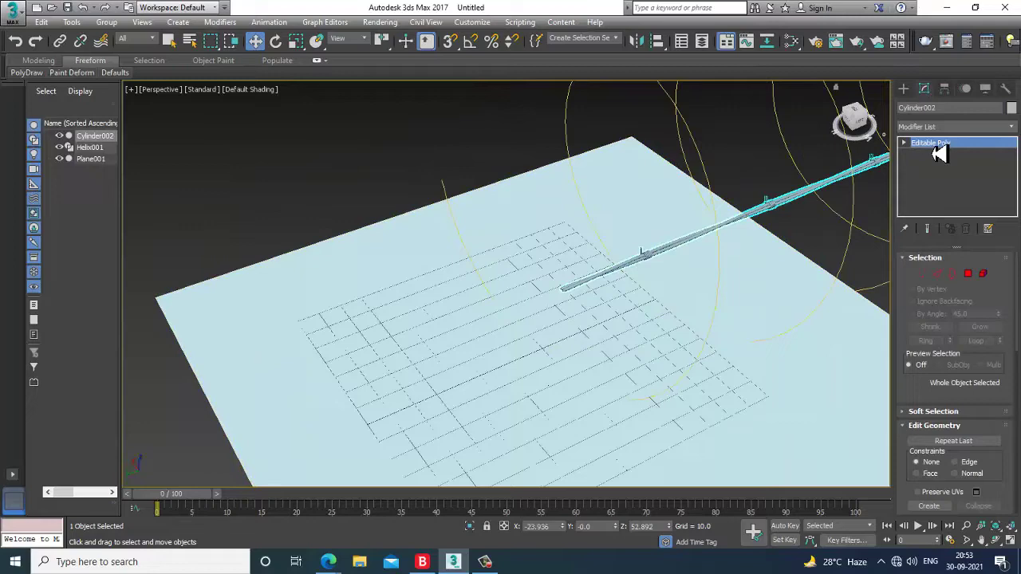
click(953, 127)
scroll(947, 170, down, 1)
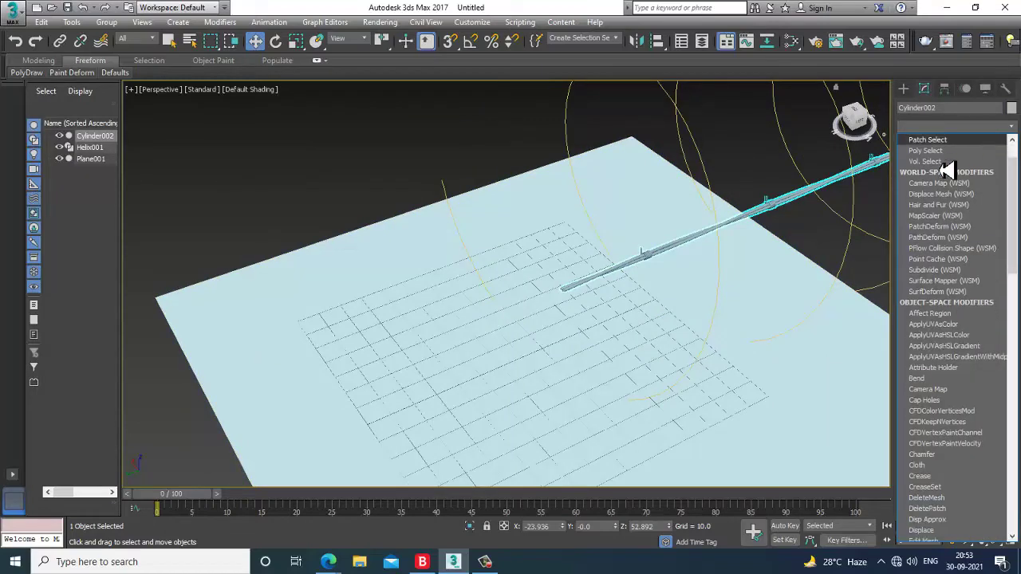
scroll(947, 170, down, 2)
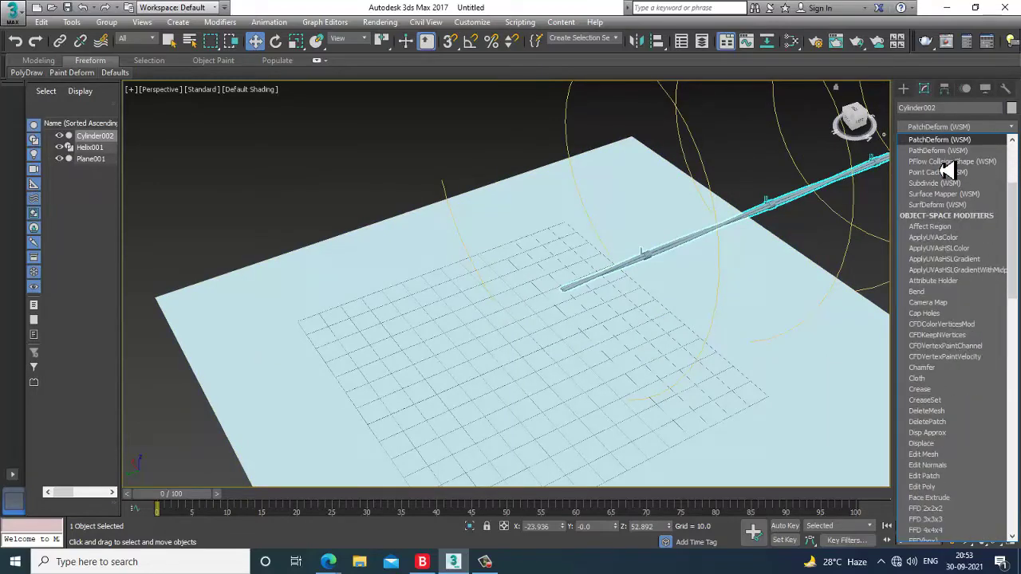
click(949, 151)
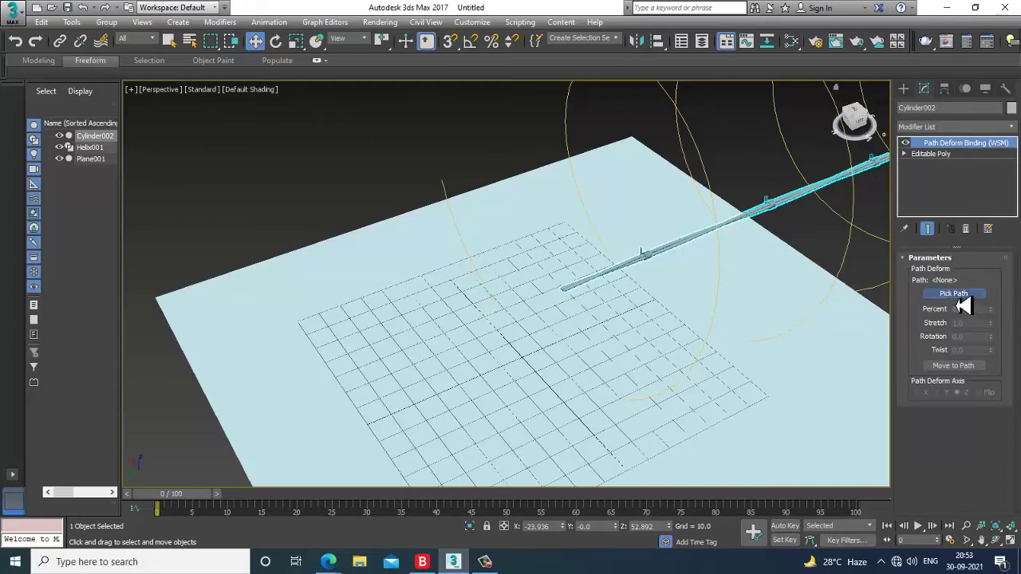
click(957, 296)
click(798, 168)
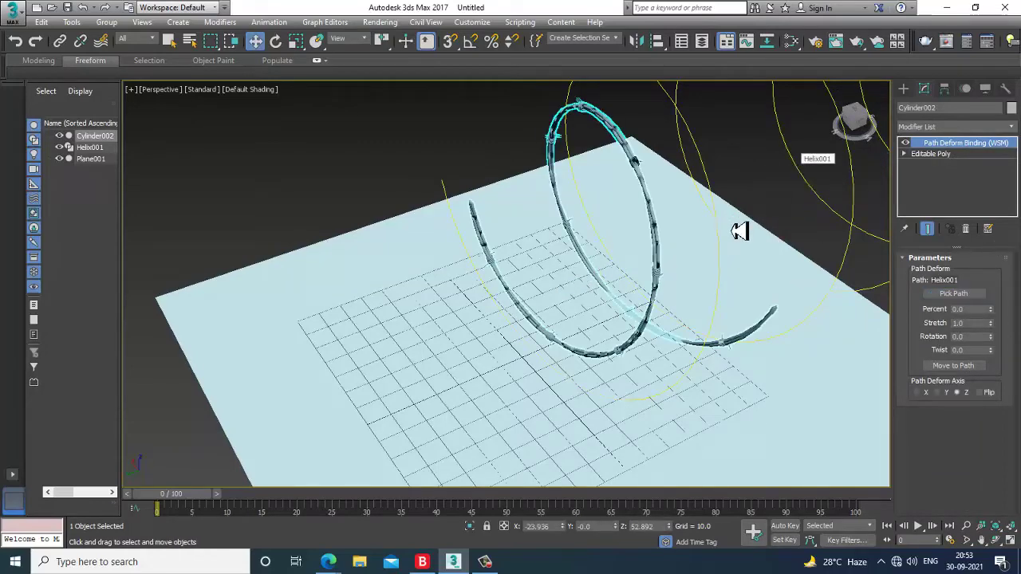
Examine the deformed barbed wire up close, along with the viewport's quality and shading options.
alt+middle_drag(694, 329, 628, 265)
scroll(628, 265, up, 10)
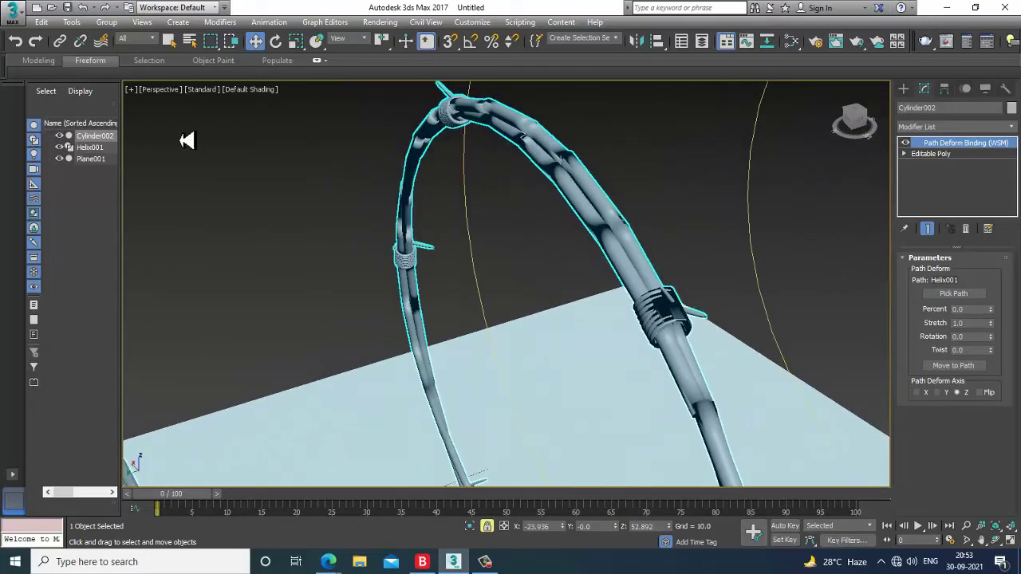
key(space)
click(202, 91)
click(225, 103)
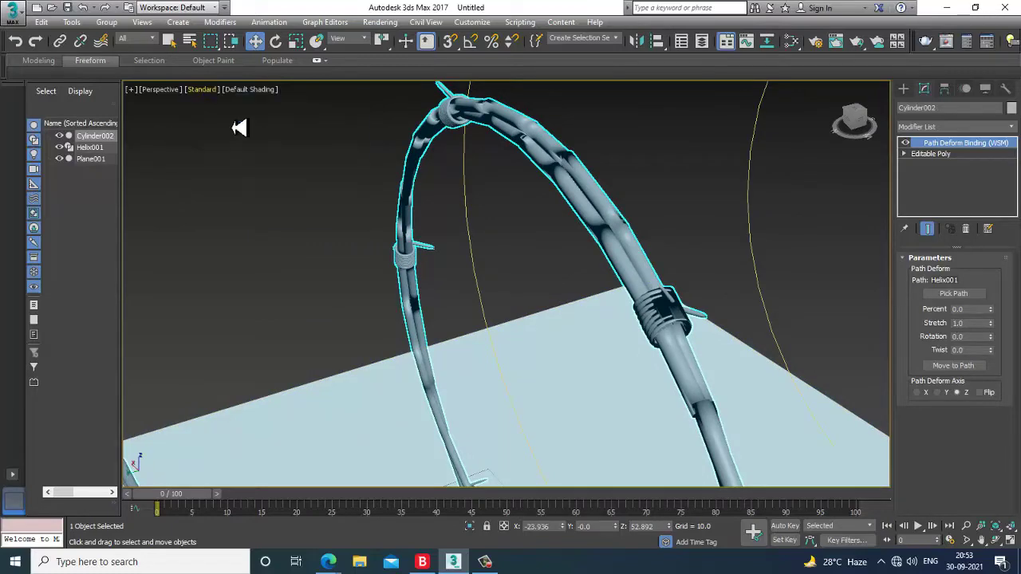
click(245, 90)
click(199, 216)
click(199, 217)
click(619, 293)
Set the path deform Percent to 10.5 and move the barbed wire onto the large helix.
alt+middle_drag(614, 269, 877, 355)
drag(990, 311, 994, 332)
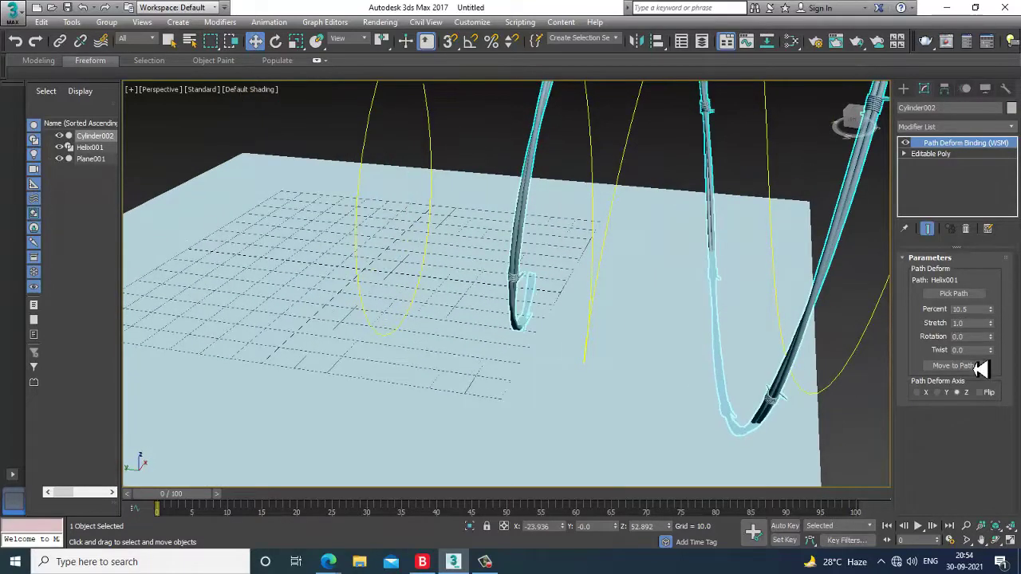
click(954, 364)
Examine how the coiled barbed wire follows the large helix from several angles and distances.
alt+middle_drag(774, 262, 681, 279)
middle_drag(681, 279, 522, 123)
middle_drag(651, 293, 655, 268)
scroll(654, 268, down, 5)
alt+middle_drag(701, 308, 646, 337)
scroll(627, 270, up, 5)
scroll(626, 271, down, 5)
alt+middle_drag(666, 275, 676, 273)
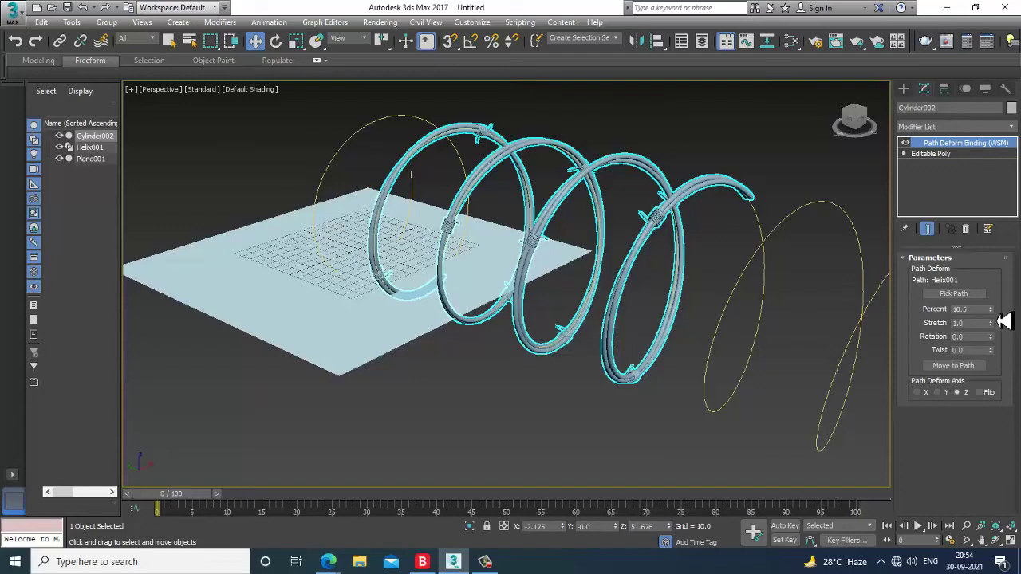
Set the path deform Percent to 10 and Stretch to 1.286, and inspect the coils from several angles.
drag(991, 323, 1008, 345)
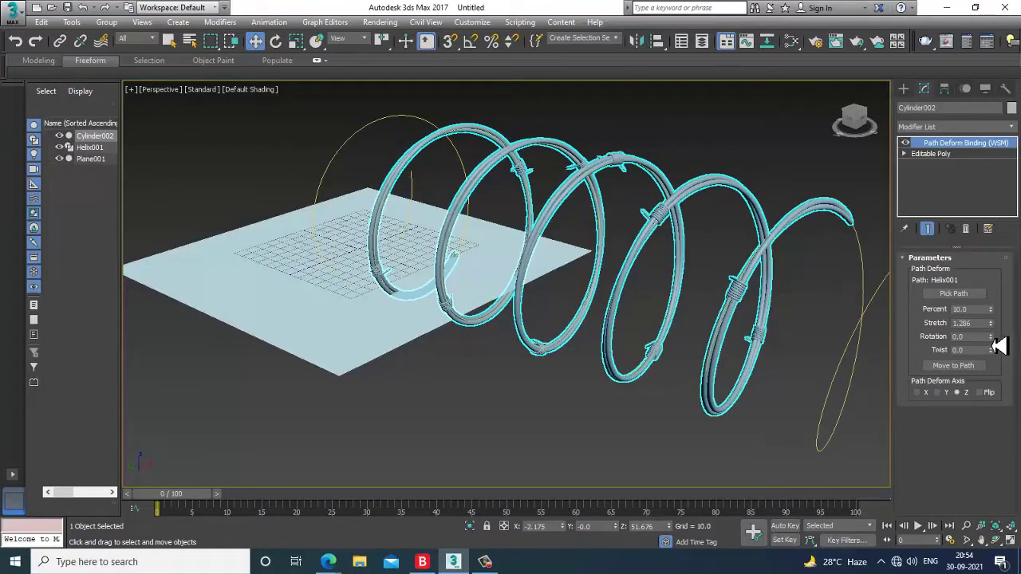
alt+middle_drag(657, 195, 588, 21)
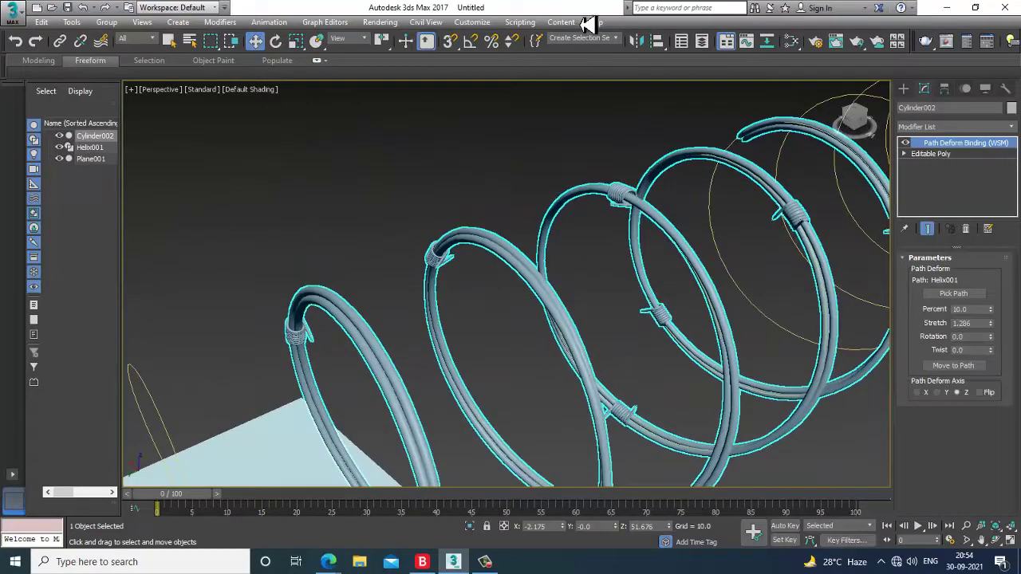
scroll(498, 270, up, 3)
scroll(510, 238, down, 4)
alt+middle_drag(510, 238, 631, 316)
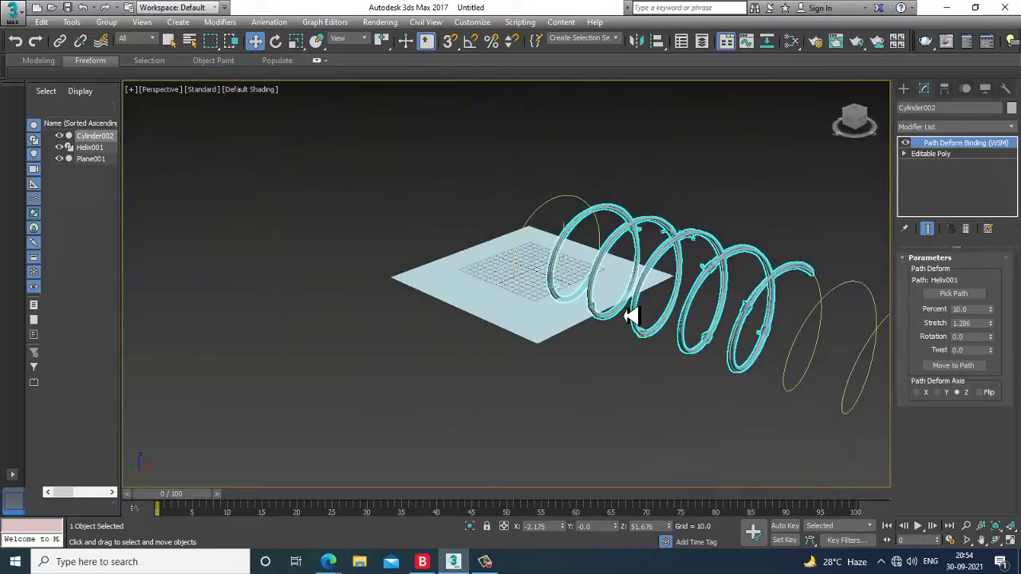
scroll(631, 297, up, 5)
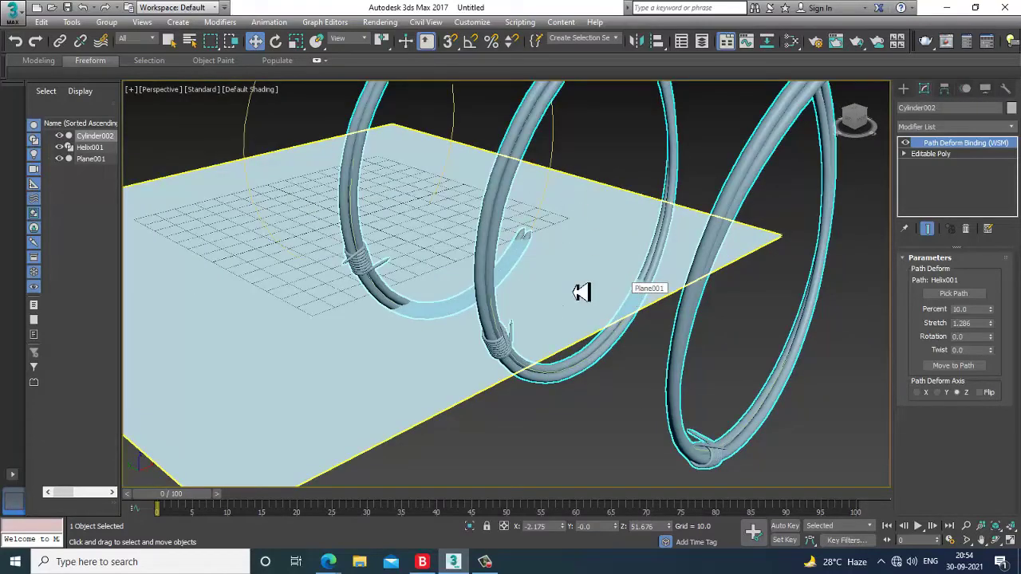
alt+middle_drag(581, 292, 678, 253)
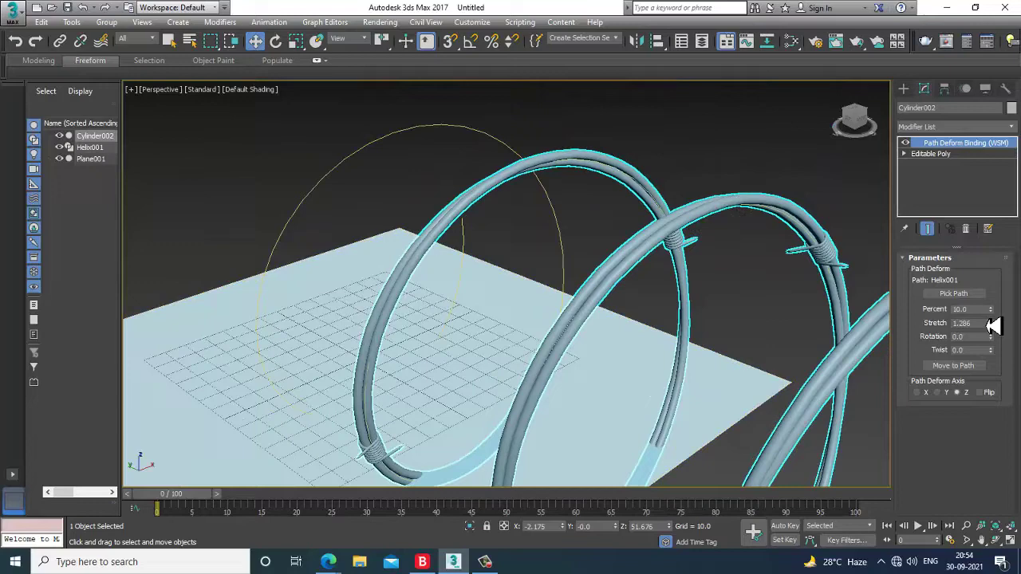
Try a path deform Stretch of 5.12 and check how far the wire runs along the helix.
drag(990, 312, 984, 207)
key(ctrl+z)
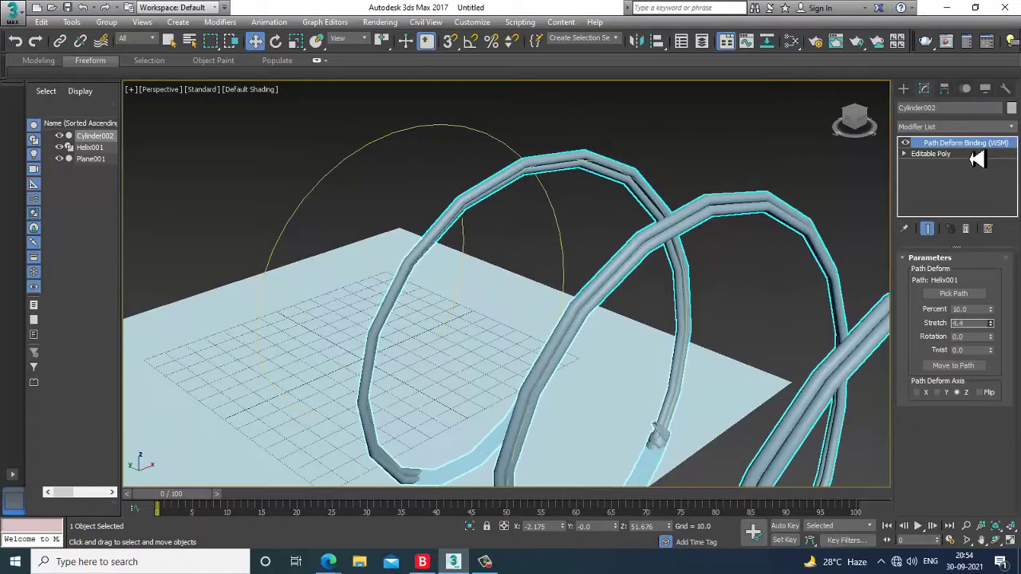
scroll(683, 214, down, 4)
middle_drag(683, 236, 567, 267)
scroll(663, 276, down, 3)
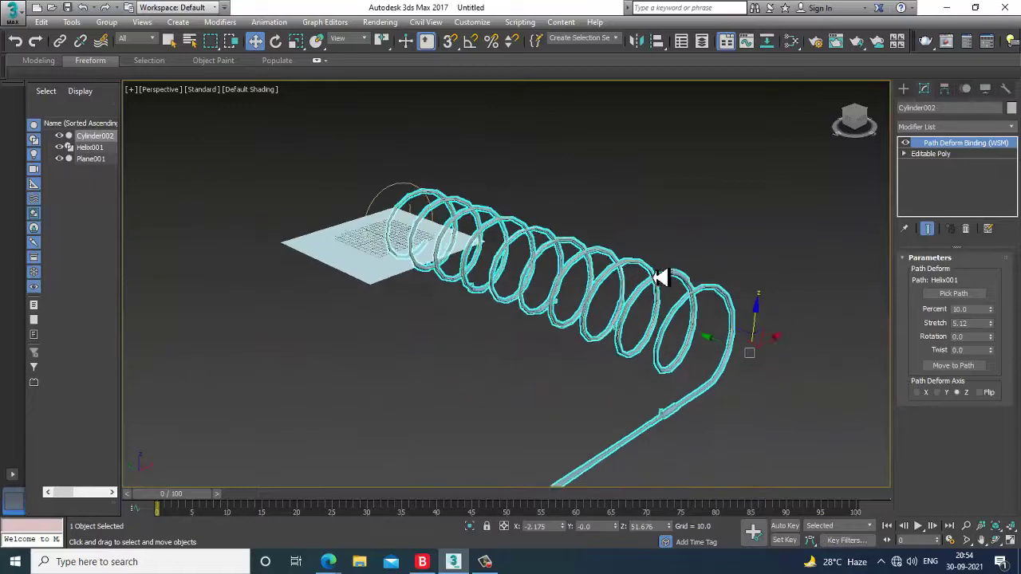
middle_drag(662, 276, 619, 271)
Set the path deform Percent to 2.5 and Stretch to 2.816, and check the coils up close.
drag(995, 338, 1017, 381)
drag(1001, 318, 1002, 329)
click(748, 252)
scroll(581, 312, up, 5)
scroll(556, 321, down, 4)
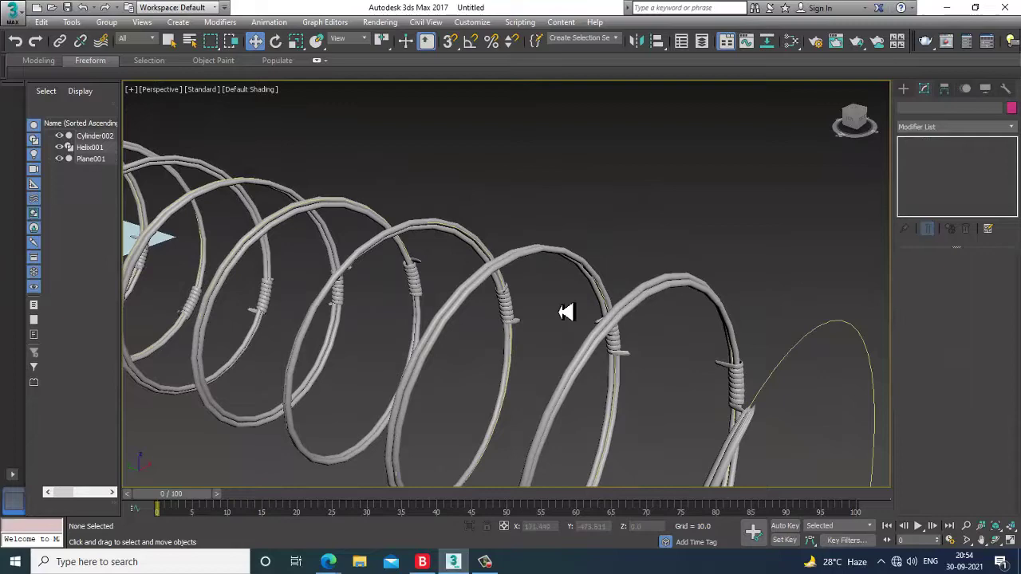
Add a TurboSmooth modifier with 1 iteration to the barbed wire, beneath its path deform binding.
click(525, 269)
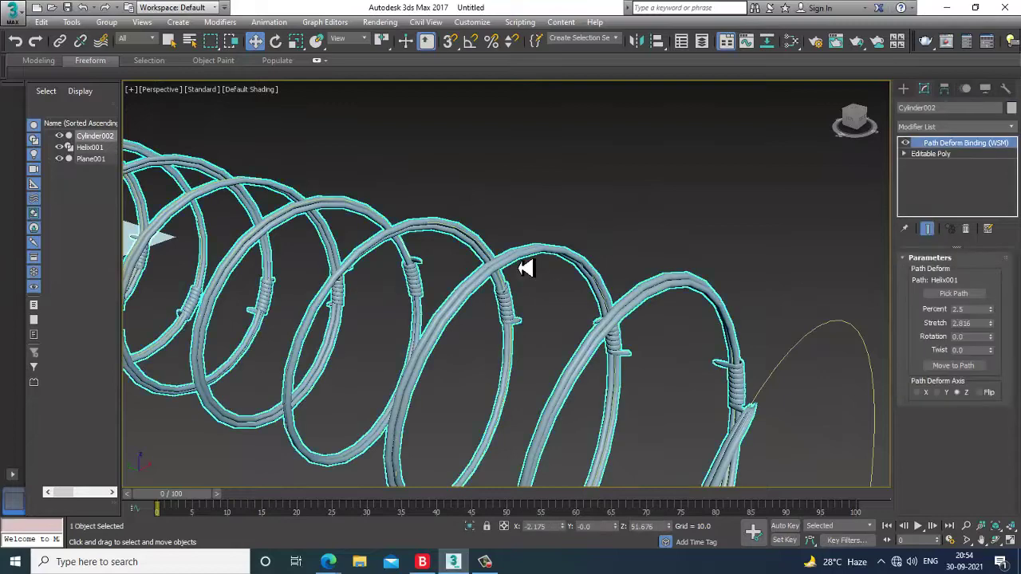
click(947, 128)
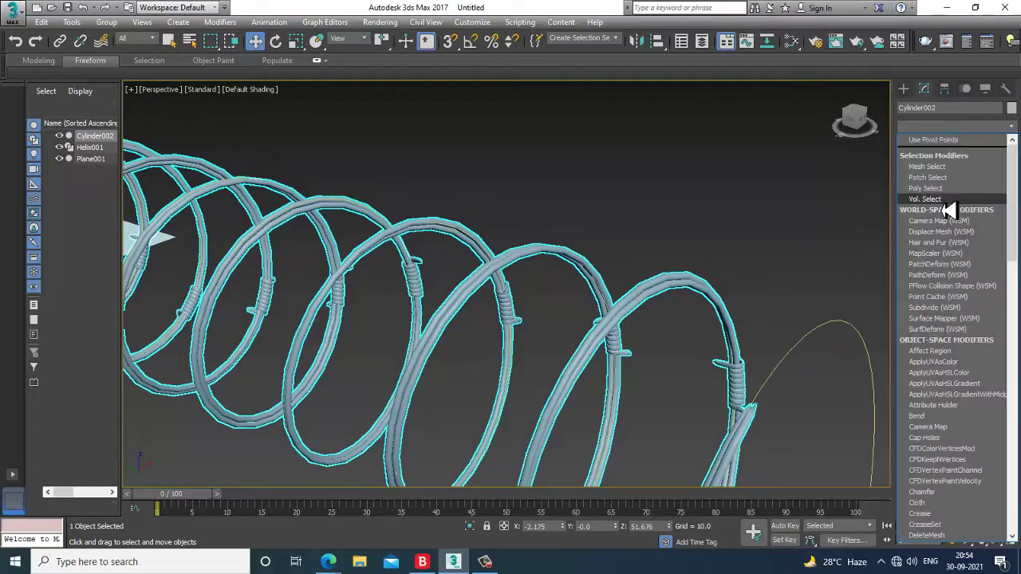
text(tu)
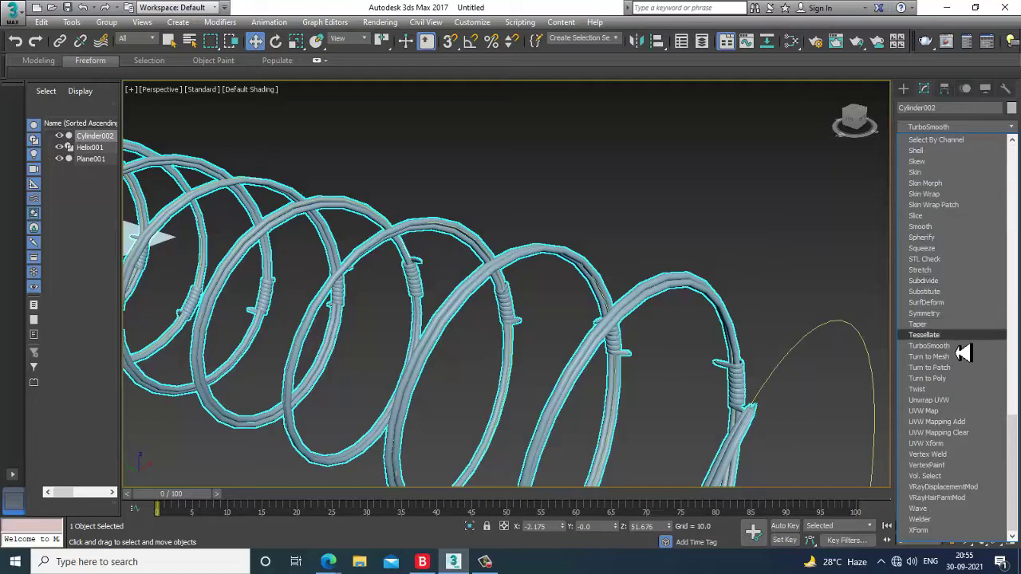
click(957, 346)
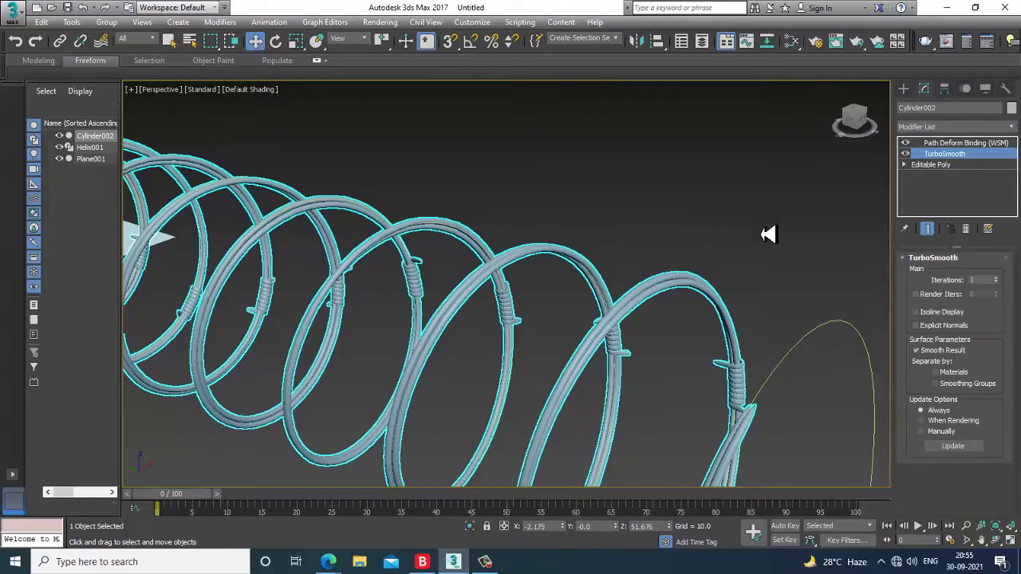
click(731, 230)
click(664, 293)
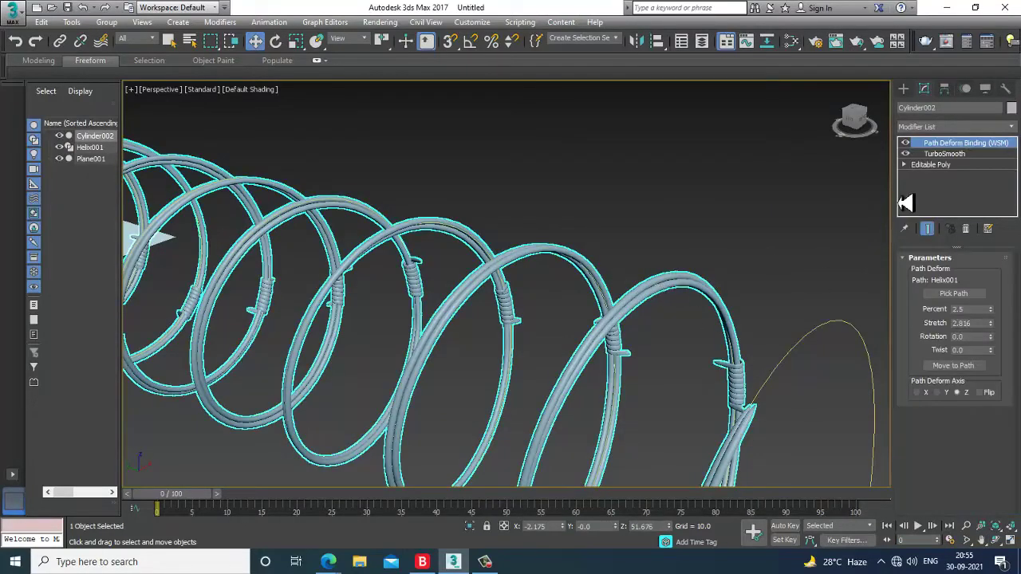
Switch off the path deform binding's effect and convert the smoothed barbed wire to an Editable Poly.
click(906, 147)
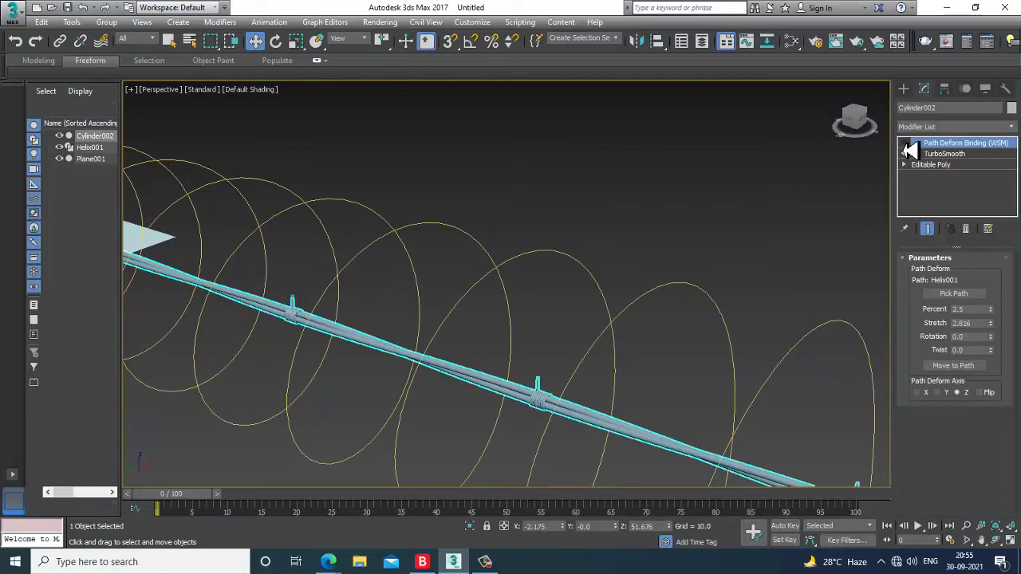
click(956, 154)
right_click(663, 354)
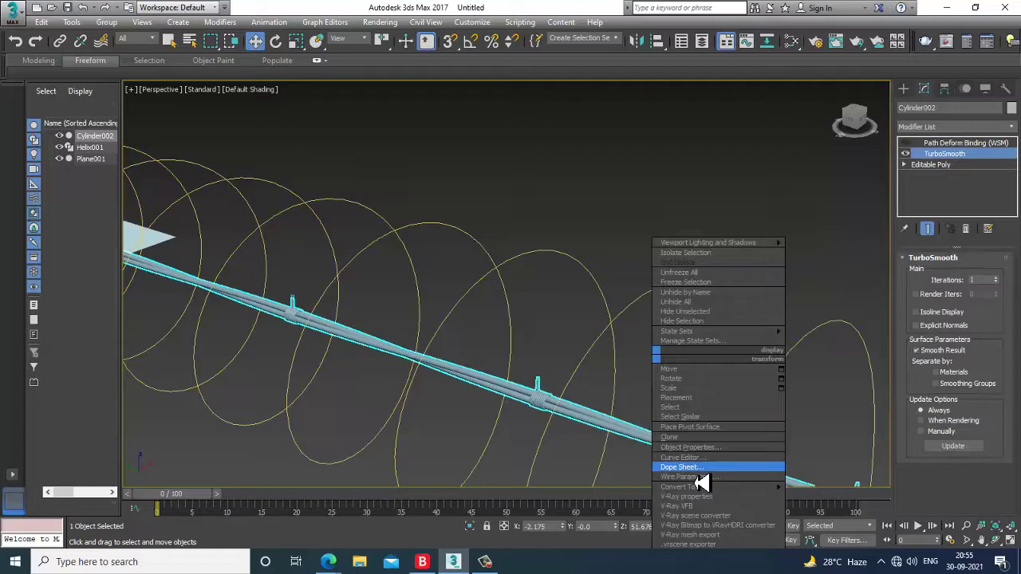
mouse_move(701, 487)
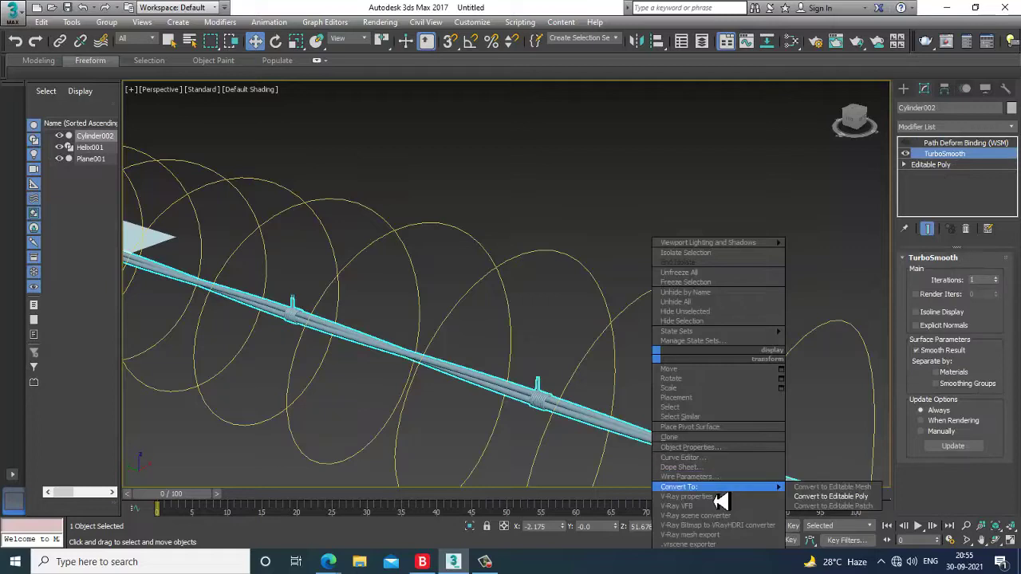
click(859, 498)
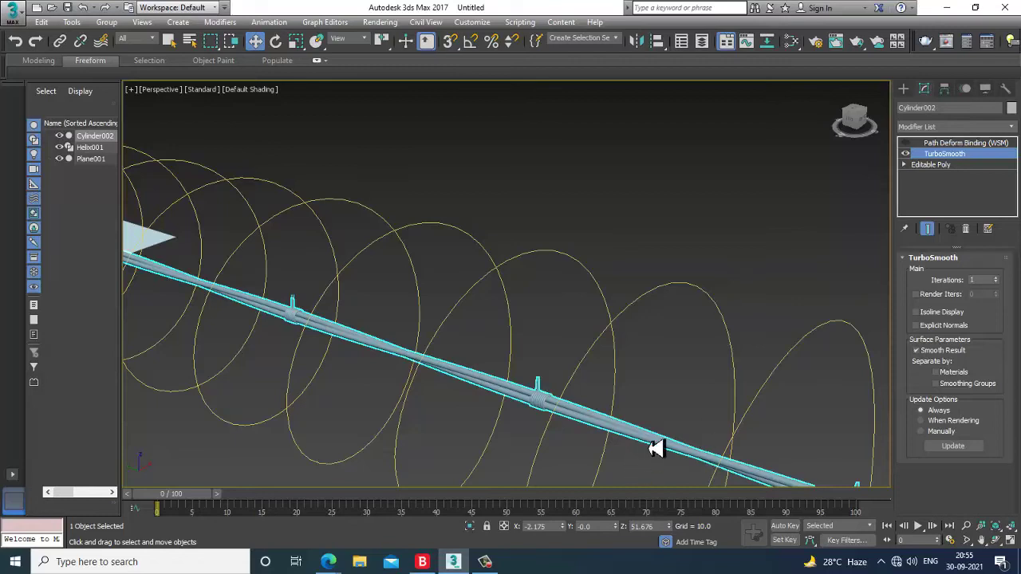
key(ctrl+z)
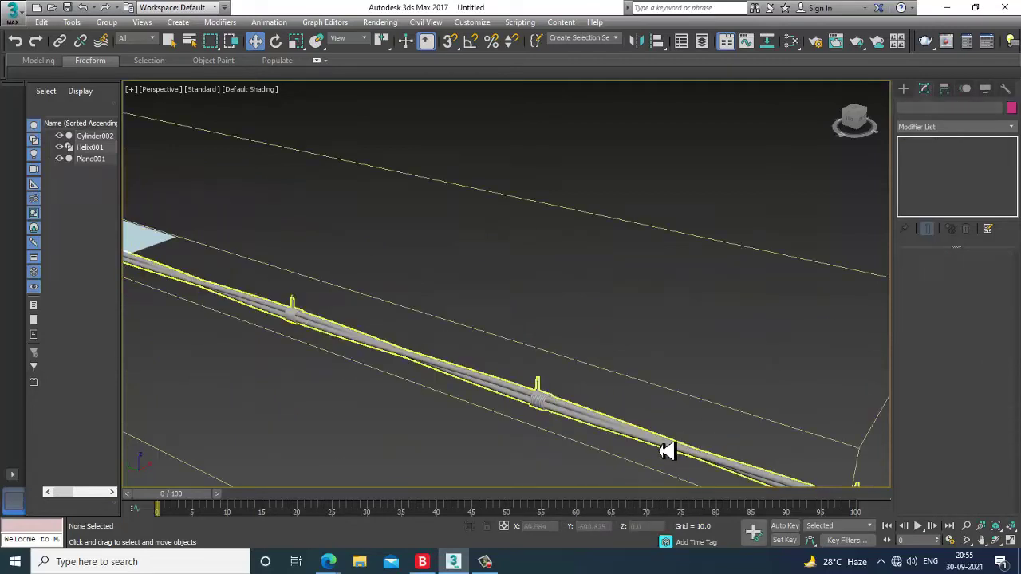
Switch the path deform binding back on and check the smoothed coils up close.
scroll(614, 308, down, 3)
middle_drag(615, 308, 590, 301)
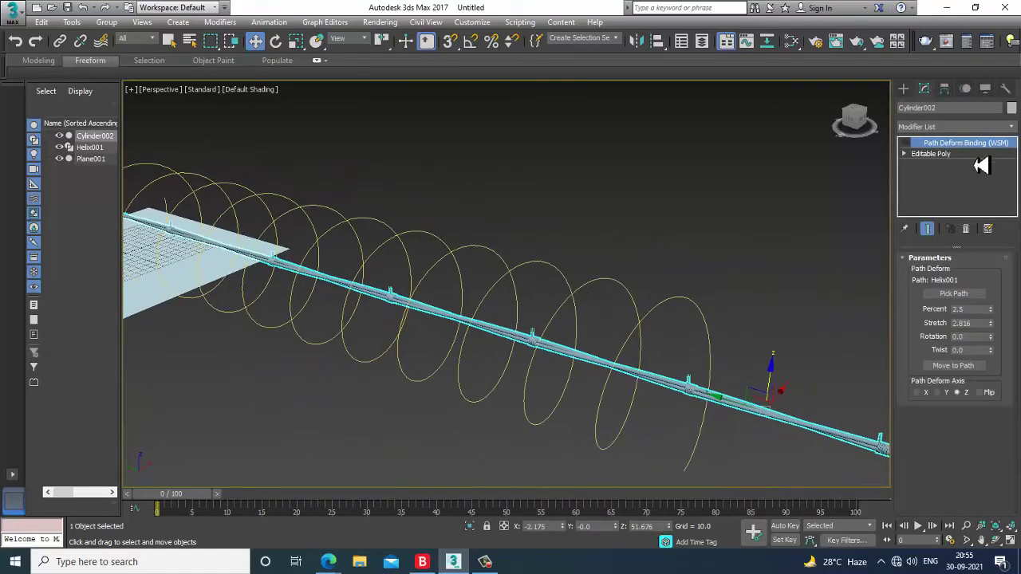
click(906, 142)
scroll(590, 284, up, 5)
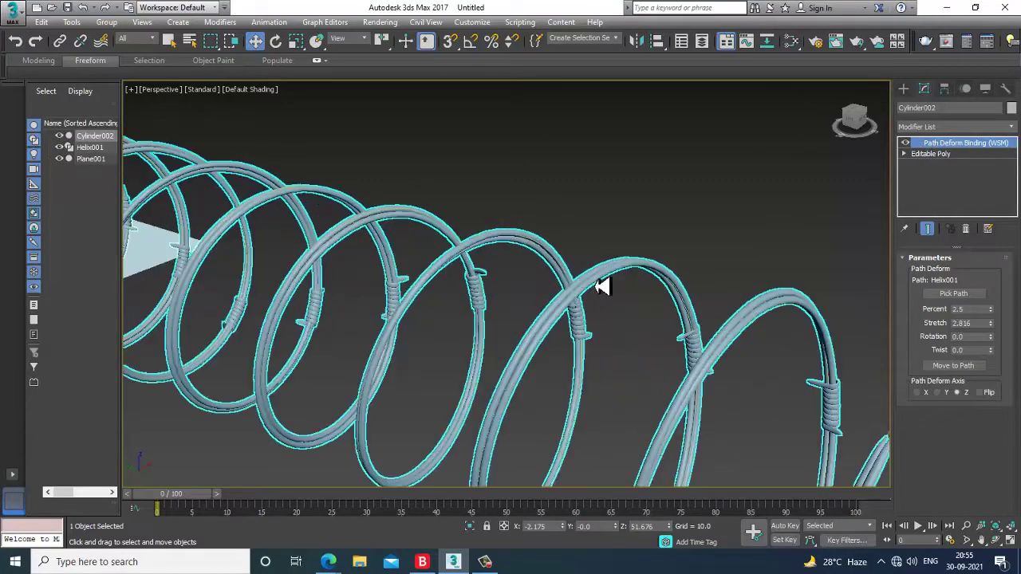
scroll(578, 306, up, 3)
scroll(590, 305, down, 2)
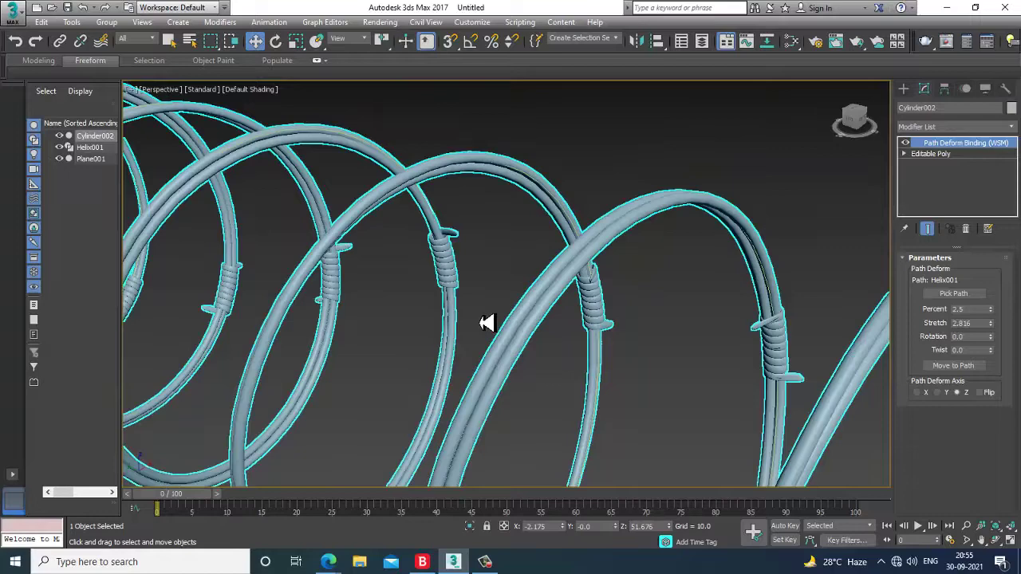
Set the path deform Stretch to 1.633 so the barbs keep better proportions, and inspect them.
scroll(374, 335, down, 5)
alt+middle_drag(598, 307, 687, 310)
drag(999, 333, 1009, 355)
scroll(586, 335, up, 5)
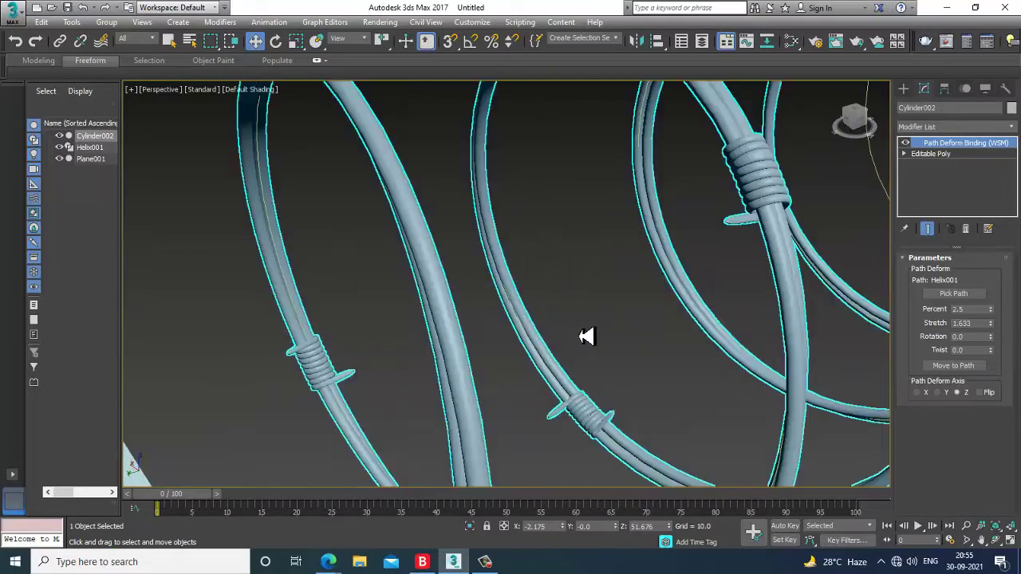
scroll(583, 348, down, 5)
alt+middle_drag(662, 342, 747, 346)
Hide the helix path curve so only the barbed wire and the ground plane are displayed.
click(778, 366)
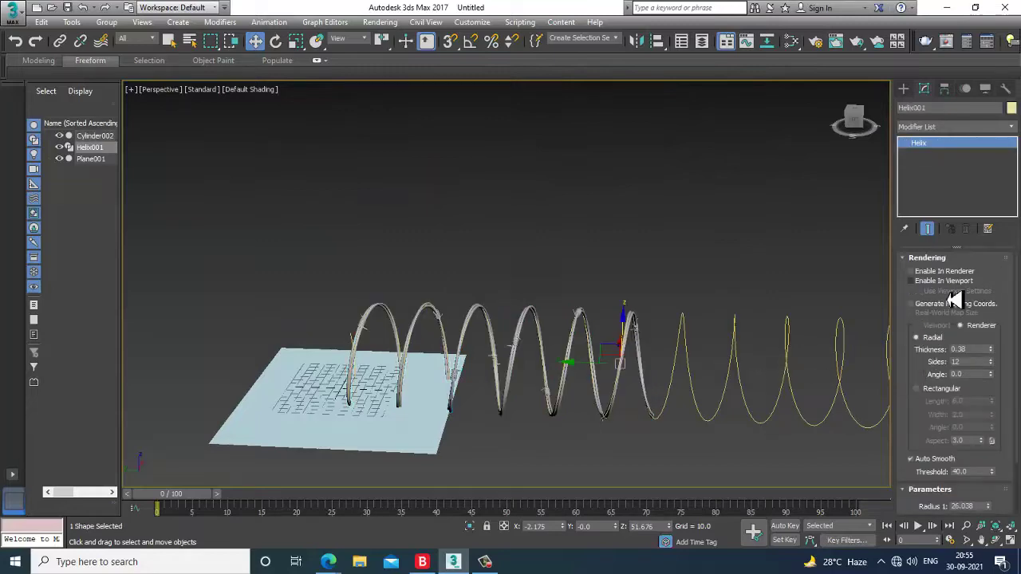
scroll(677, 335, up, 3)
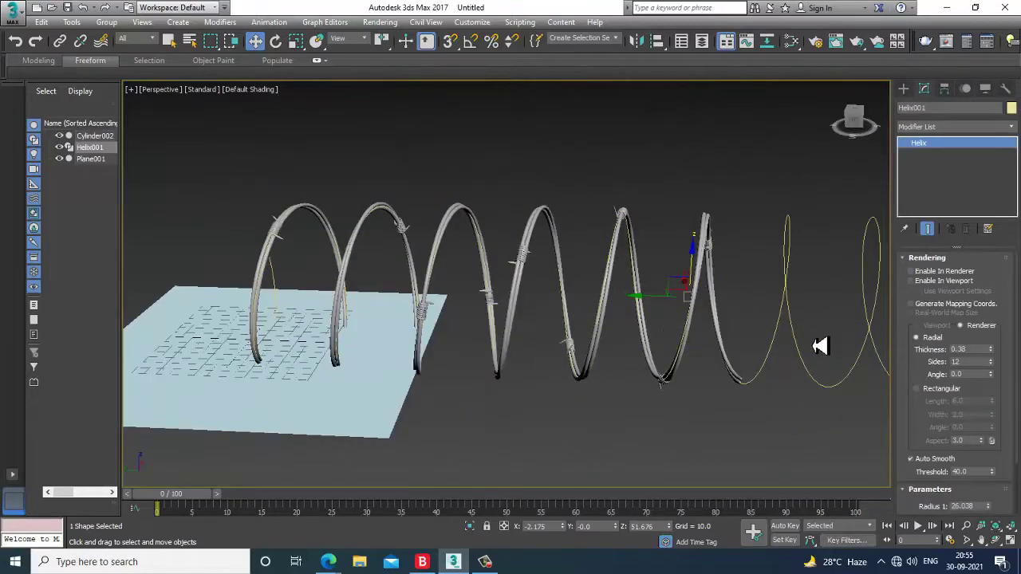
right_click(795, 330)
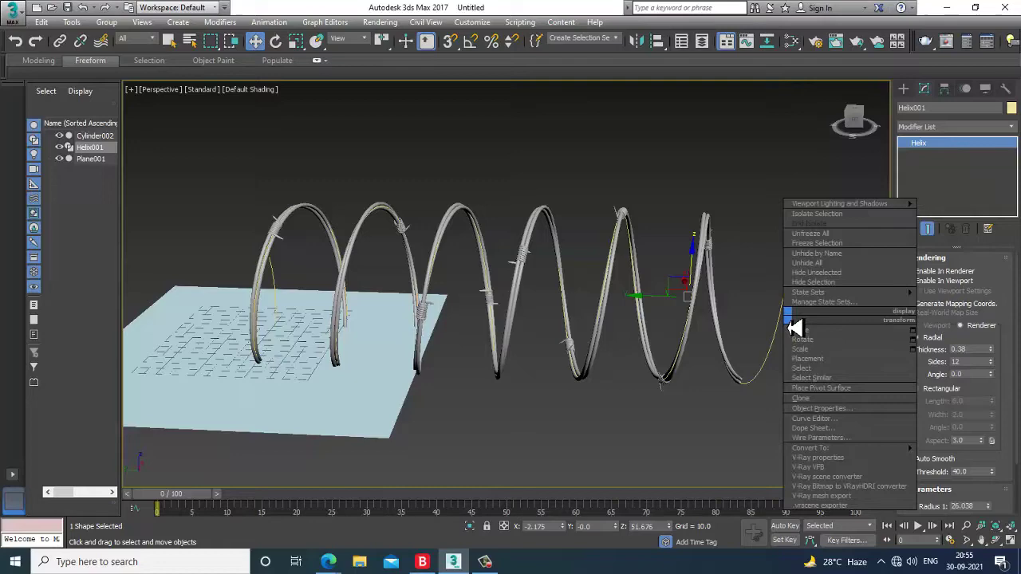
click(842, 282)
Examine the coiled barbed wire from several angles and distances, including briefly with edged faces shown.
click(524, 280)
alt+middle_drag(645, 326, 566, 310)
scroll(621, 276, up, 2)
scroll(622, 274, down, 2)
scroll(566, 310, down, 2)
alt+middle_drag(755, 310, 678, 298)
scroll(678, 298, up, 4)
alt+middle_drag(646, 230, 598, 174)
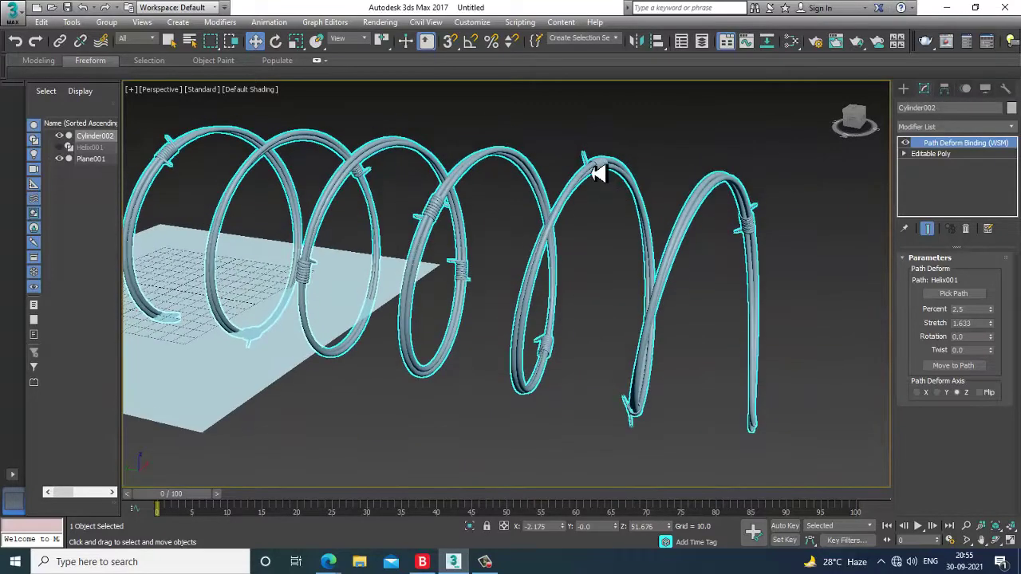
alt+middle_drag(758, 257, 752, 258)
key(F4)
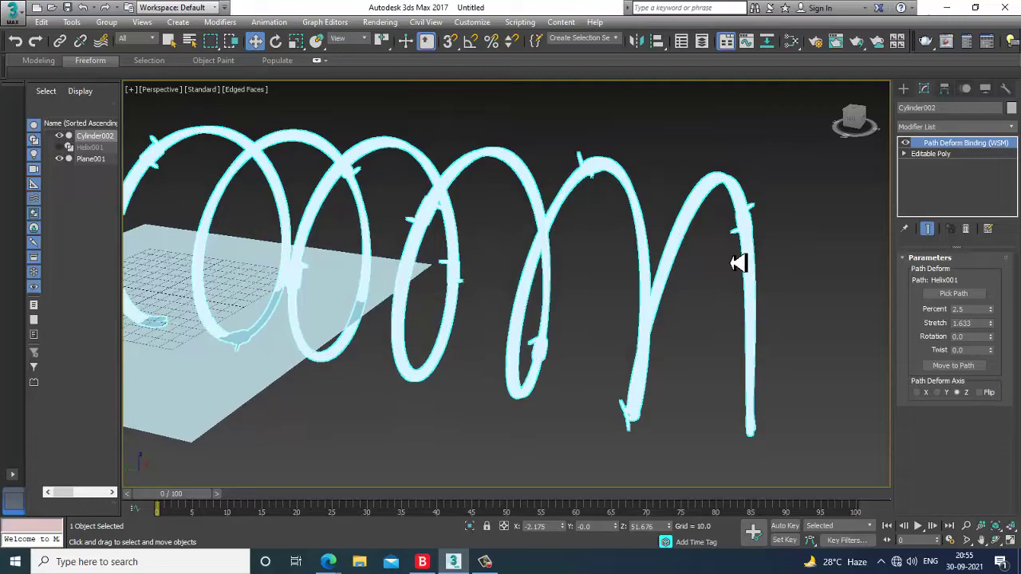
key(F4)
scroll(675, 285, up, 4)
scroll(672, 291, down, 2)
mouse_move(608, 352)
middle_down()
mouse_move(662, 295)
mouse_move(633, 315)
middle_up()
scroll(662, 296, down, 2)
scroll(732, 330, up, 6)
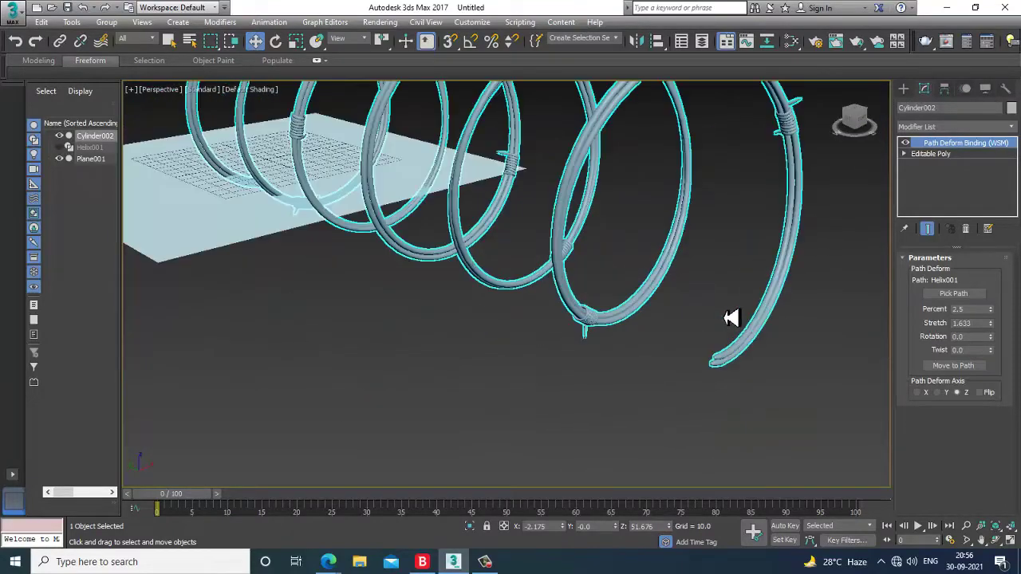
middle_drag(717, 378, 667, 234)
scroll(687, 311, down, 5)
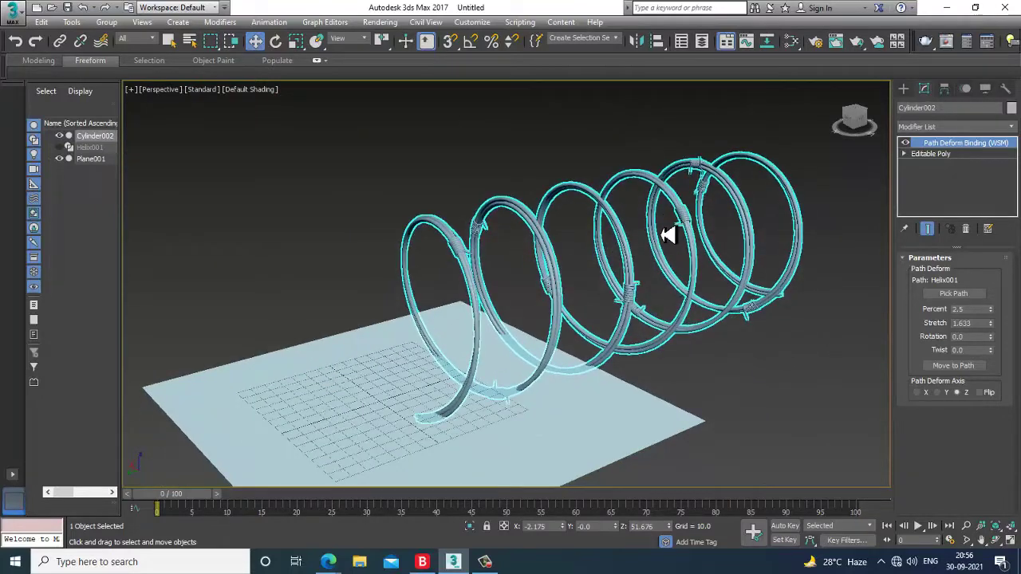
alt+middle_drag(591, 349, 459, 201)
Move the ground plane along Y to about -118.8 beneath the coils and scale it up.
click(514, 444)
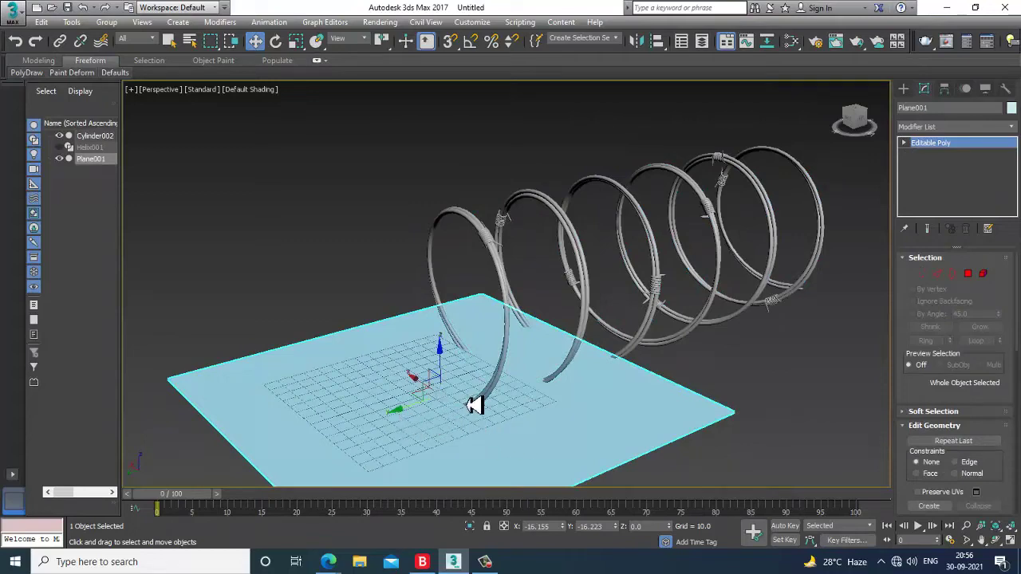
drag(462, 407, 521, 403)
key(r)
drag(567, 359, 510, 289)
key(w)
Try to raise the barbed wire coil above the ground plane.
drag(488, 119, 696, 183)
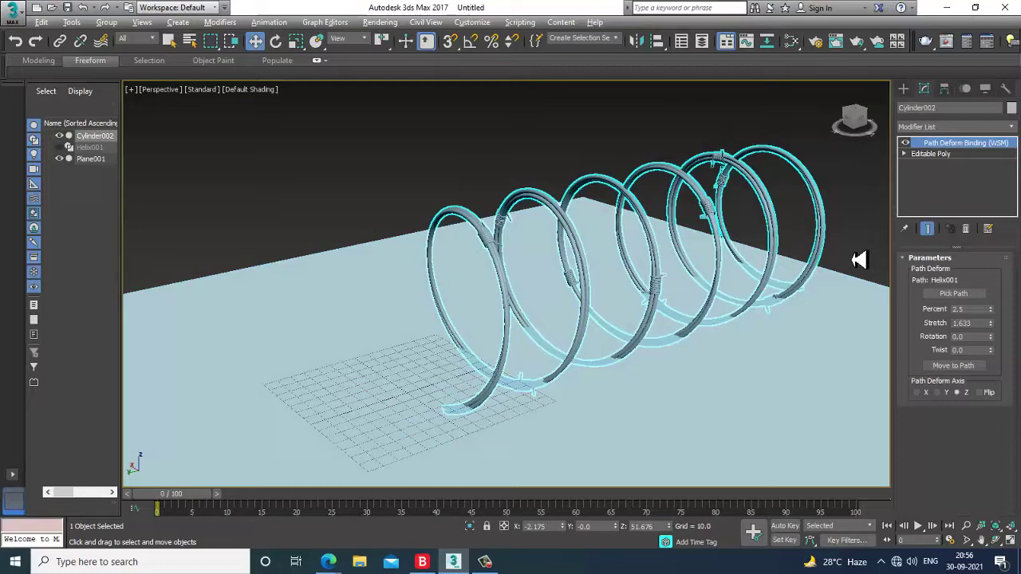
scroll(637, 246, down, 3)
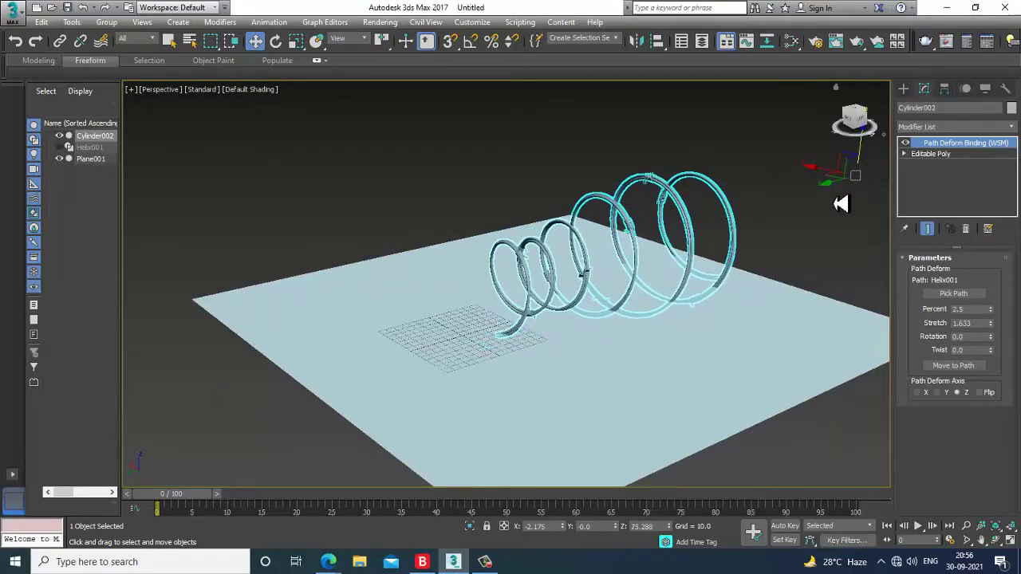
click(826, 246)
Lower the ground plane to about Z -25 beneath the coils and reselect the barbed wire.
click(779, 323)
drag(558, 291, 569, 311)
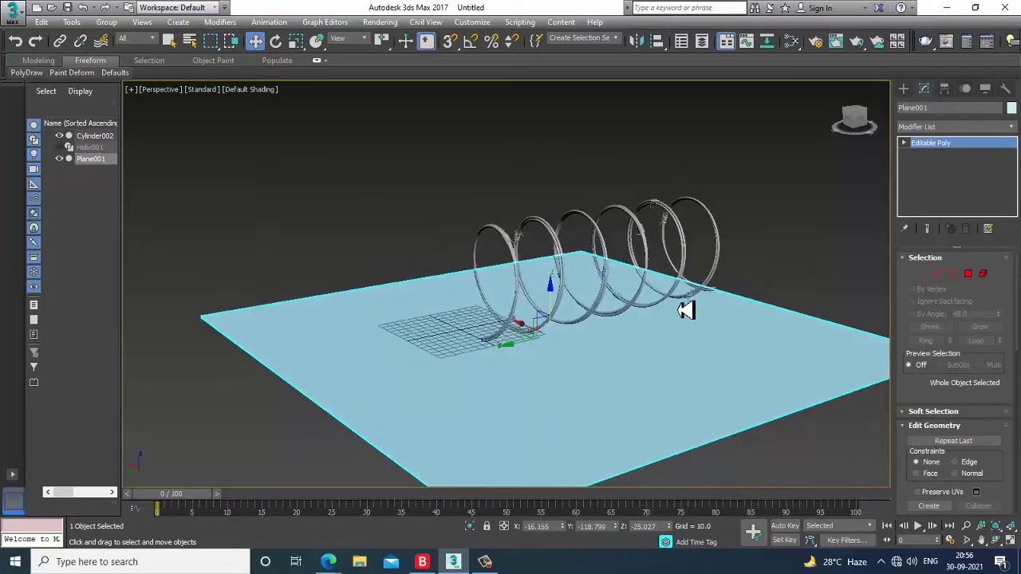
scroll(615, 311, up, 4)
scroll(612, 327, up, 3)
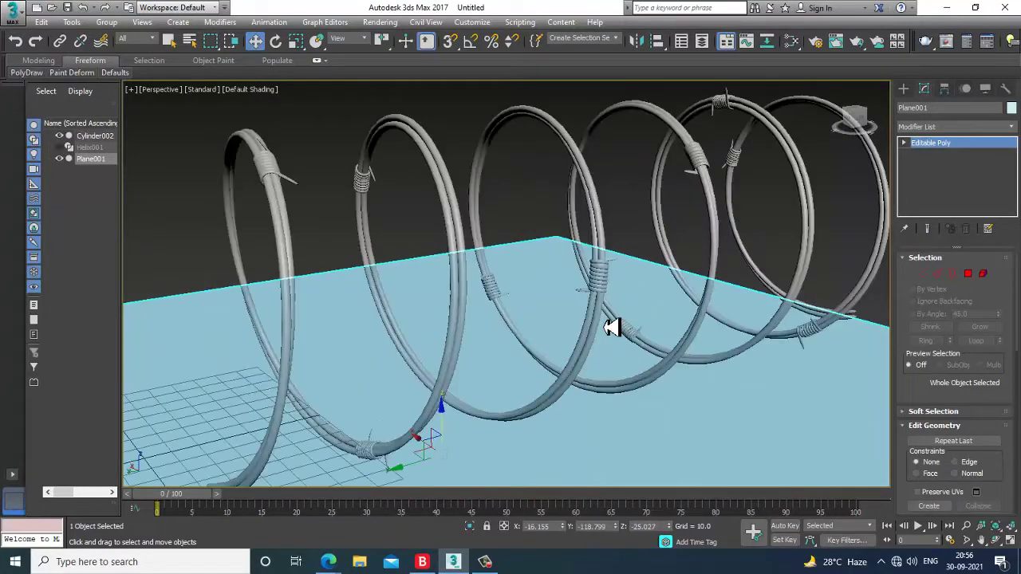
click(598, 201)
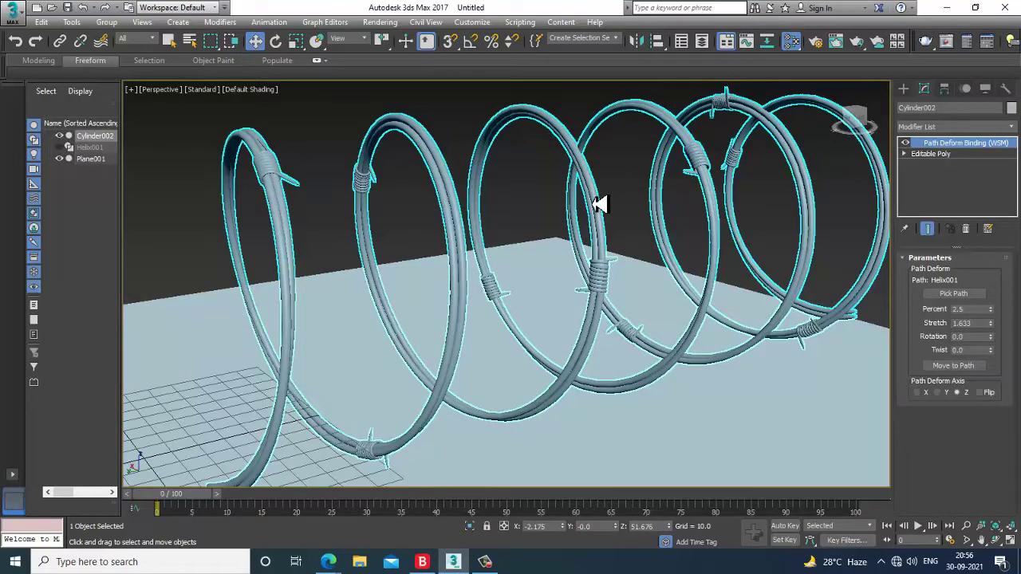
Create a light grey Standard material with specular level 95 and glossiness 12, assign it to the barbed wire, and deselect the wire.
key(m)
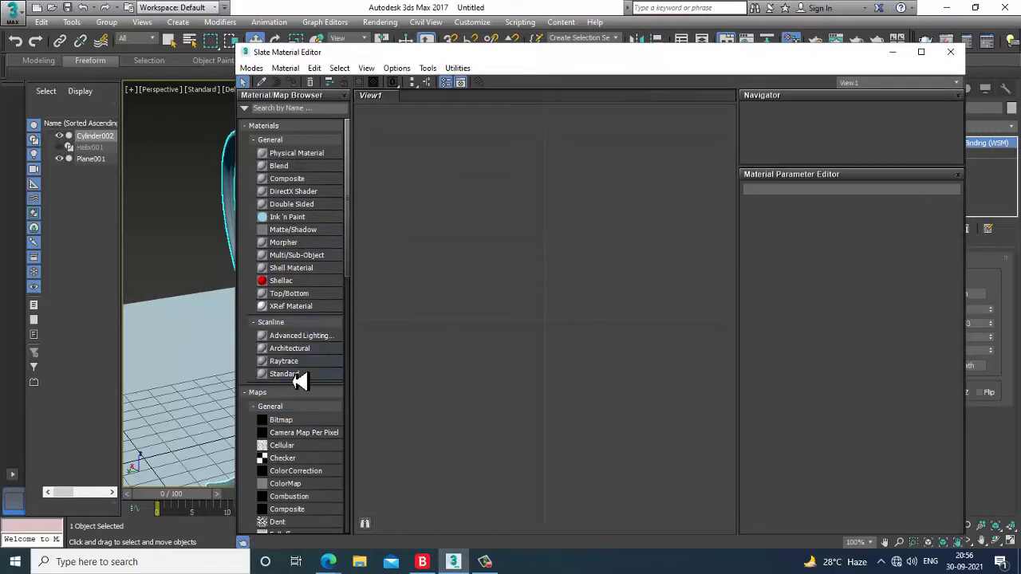
drag(545, 245, 543, 244)
double_click(543, 244)
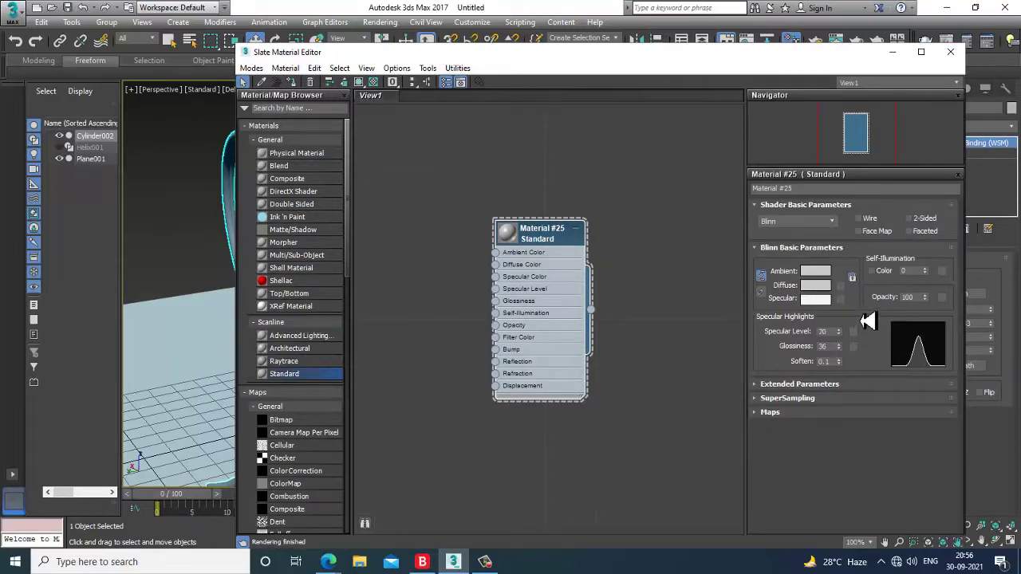
drag(842, 362, 846, 374)
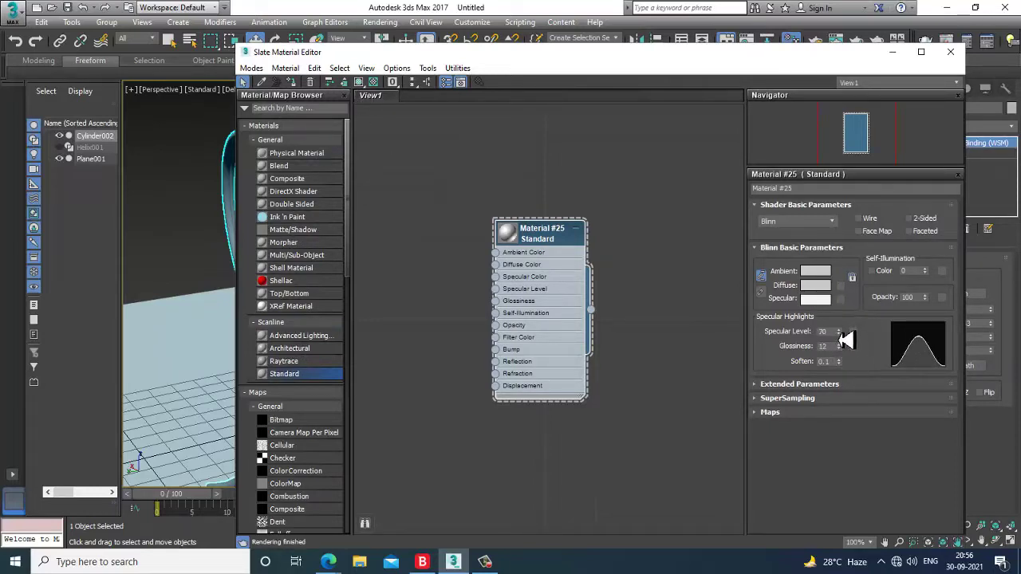
drag(847, 332, 846, 322)
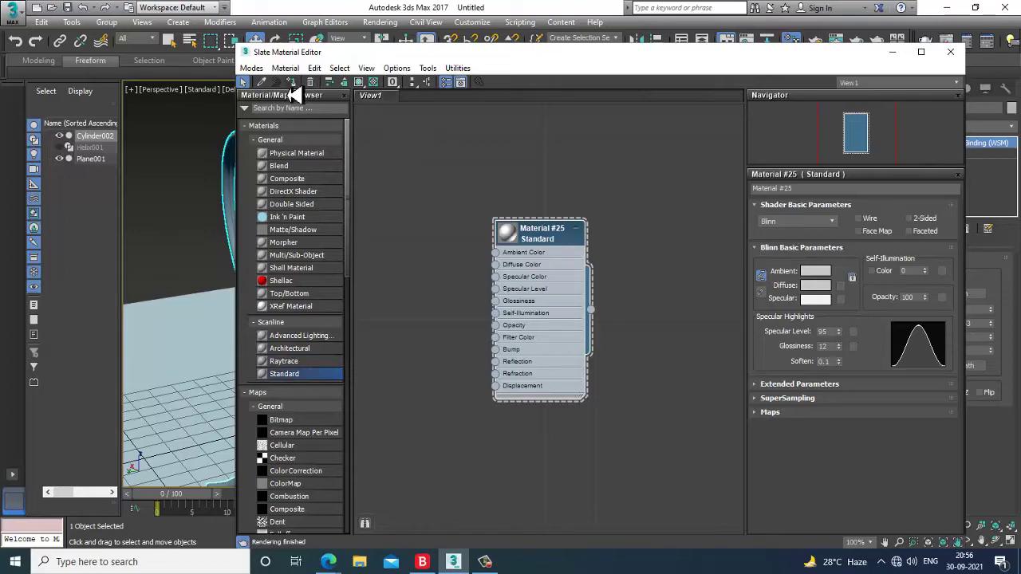
click(892, 51)
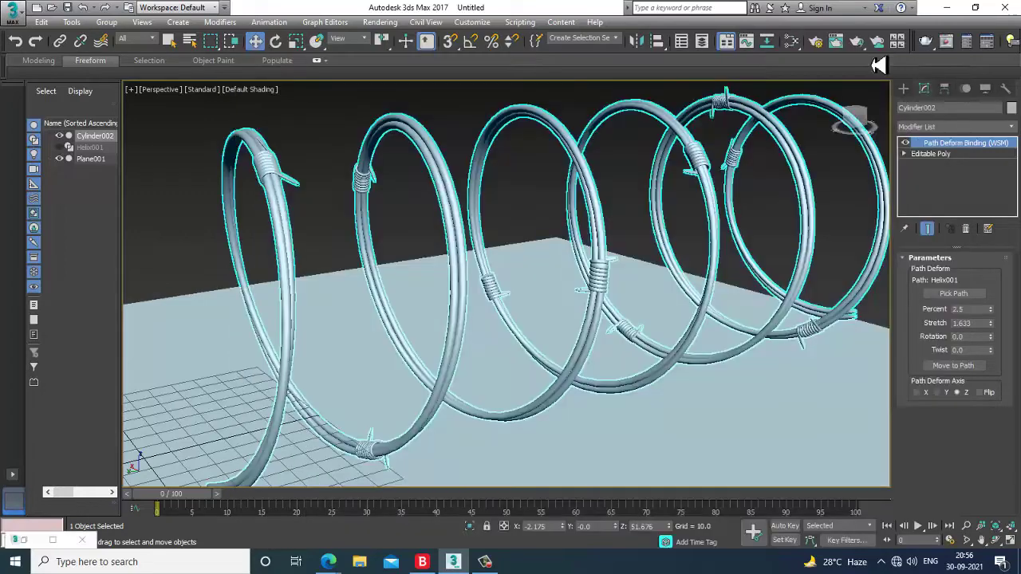
click(492, 242)
middle_drag(491, 241, 510, 229)
scroll(518, 229, down, 5)
scroll(519, 239, up, 6)
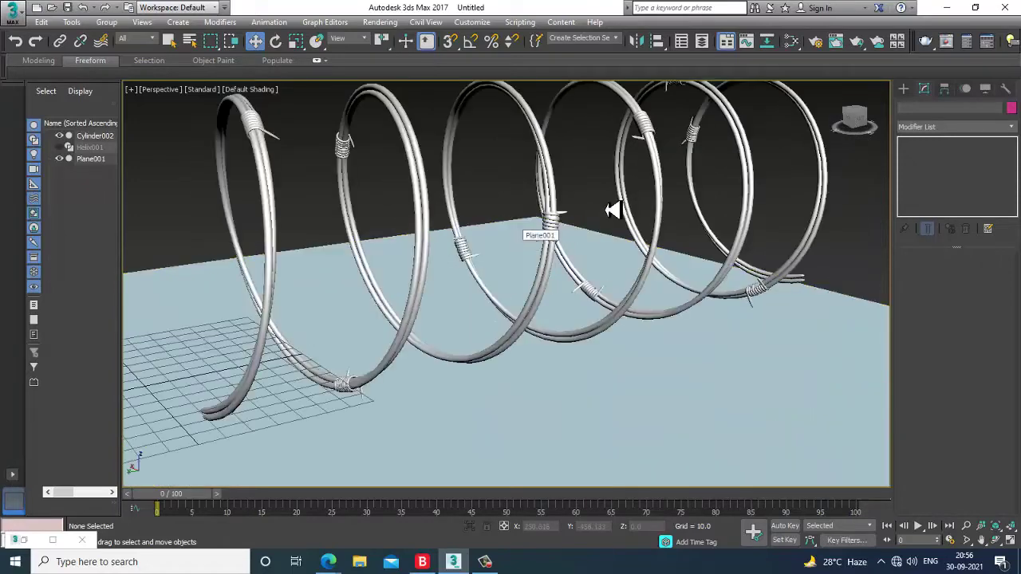
Set the barbed wire material's glossiness to 51 for a tighter highlight and check the coil's shading.
key(m)
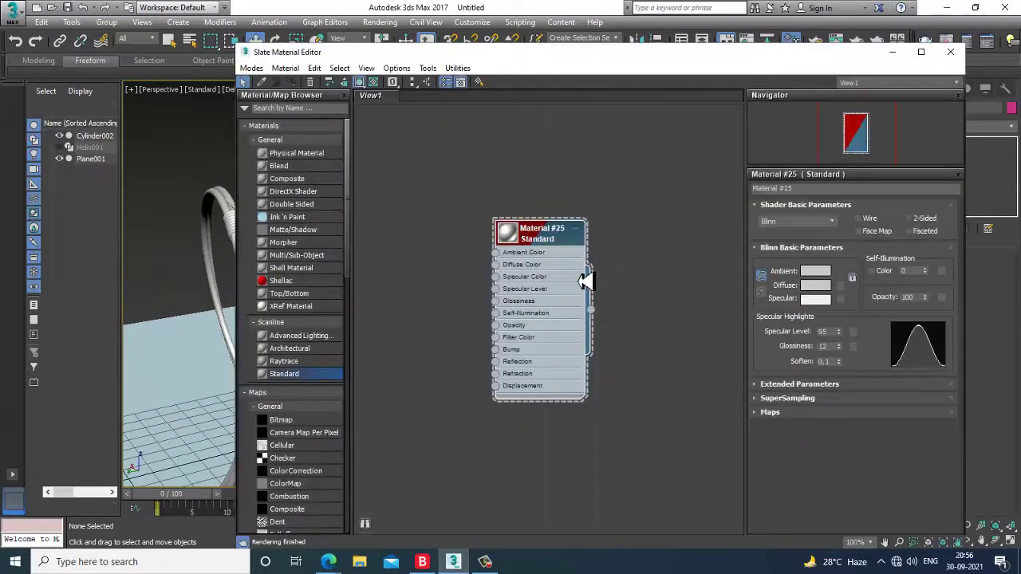
drag(844, 355, 845, 333)
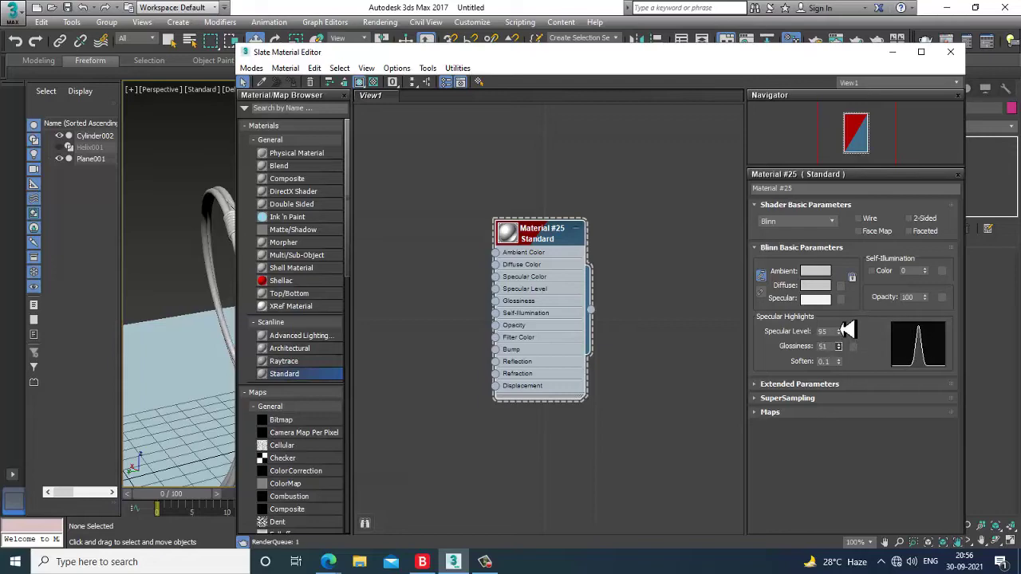
click(891, 52)
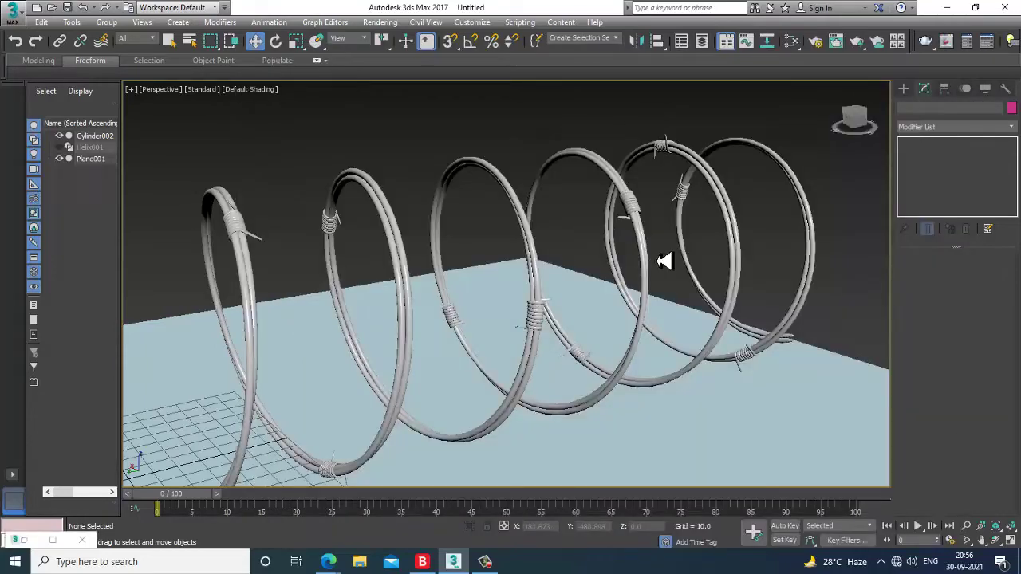
alt+middle_drag(610, 257, 735, 238)
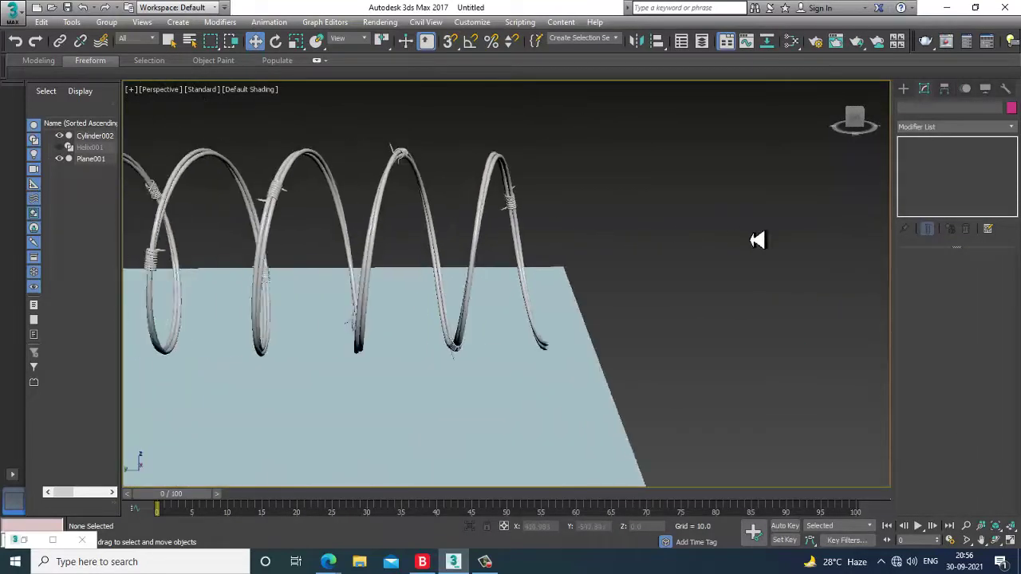
scroll(451, 237, up, 5)
scroll(486, 260, down, 7)
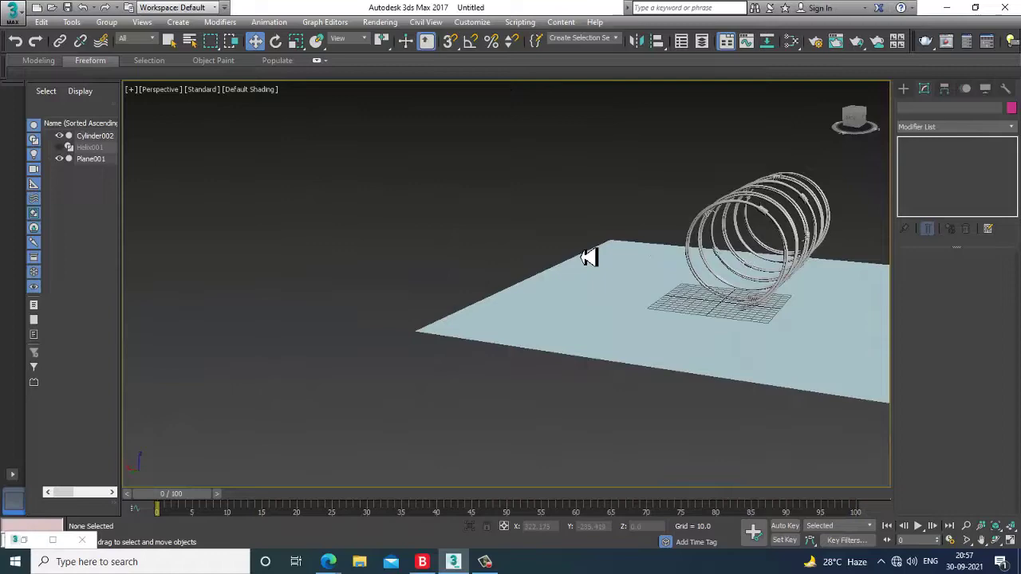
scroll(563, 264, up, 3)
scroll(565, 266, down, 3)
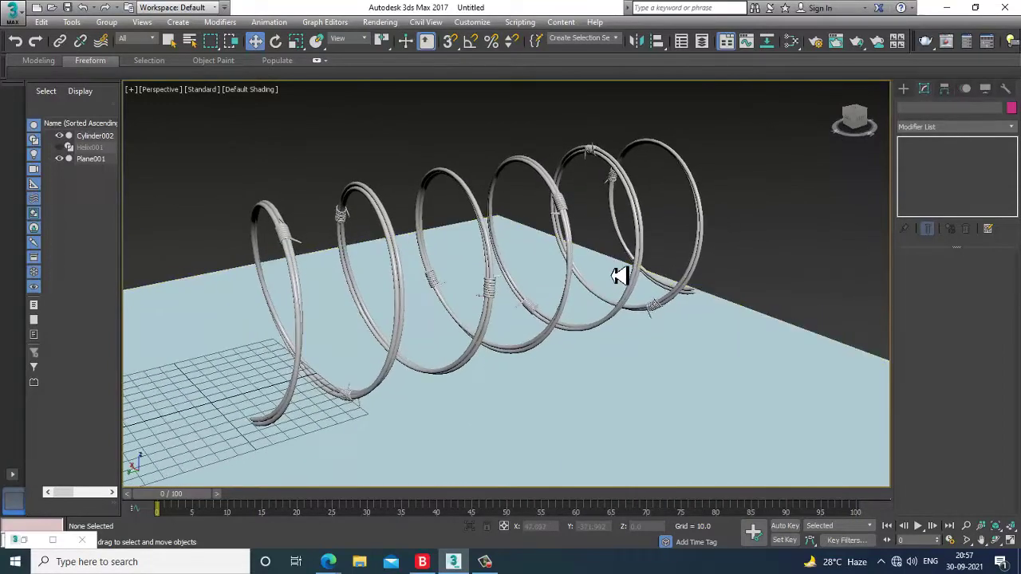